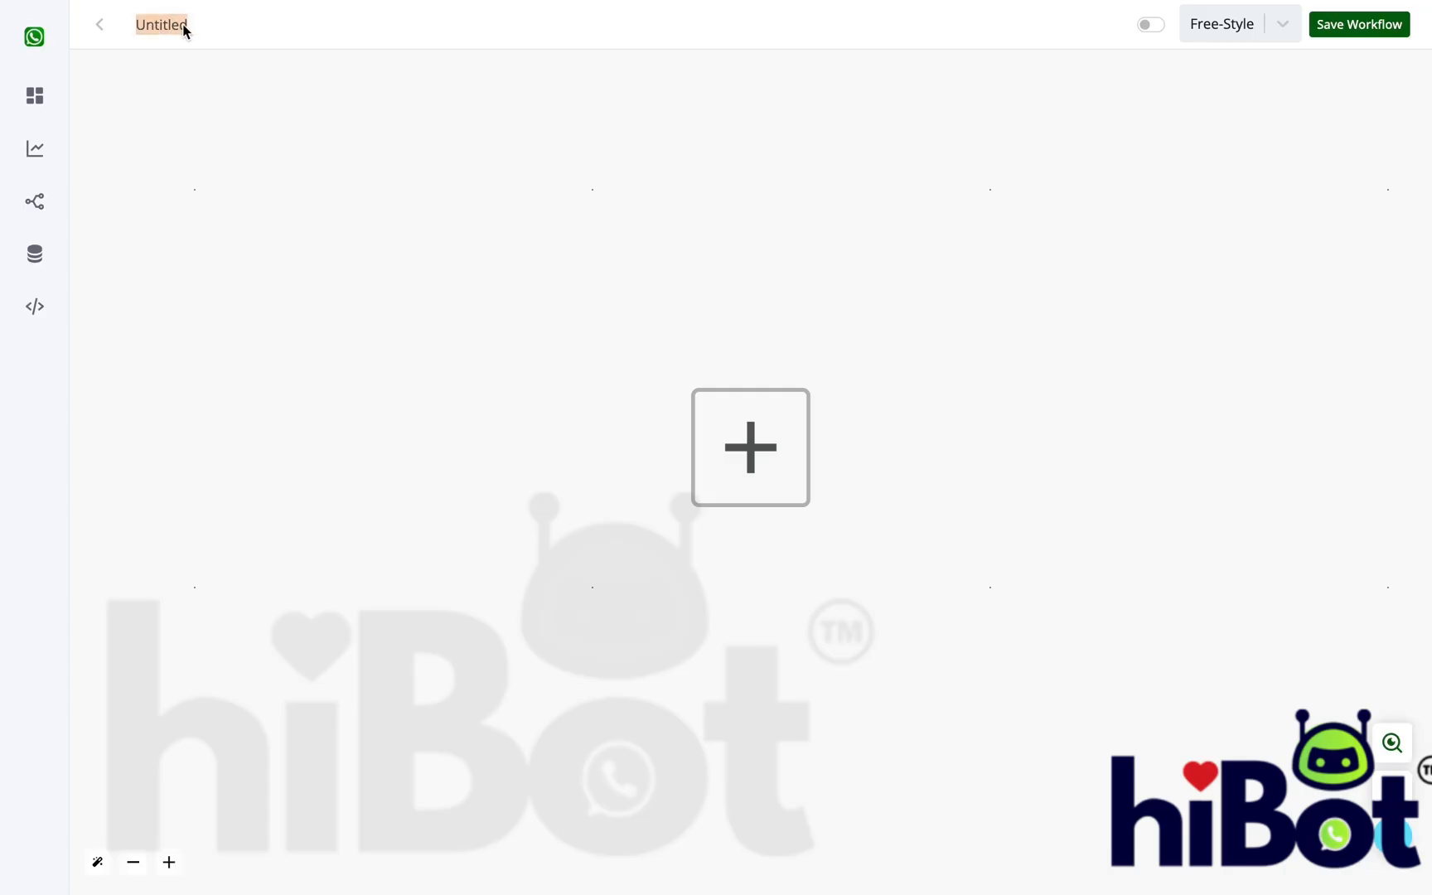
- Name the workflow "Basic Bot" and add a WhatsApp Chat Bot trigger of type Hot Keywords
{"action": "type", "text": "Basic Bot"}
{"action": "left_click", "coordinate": [729, 439]}
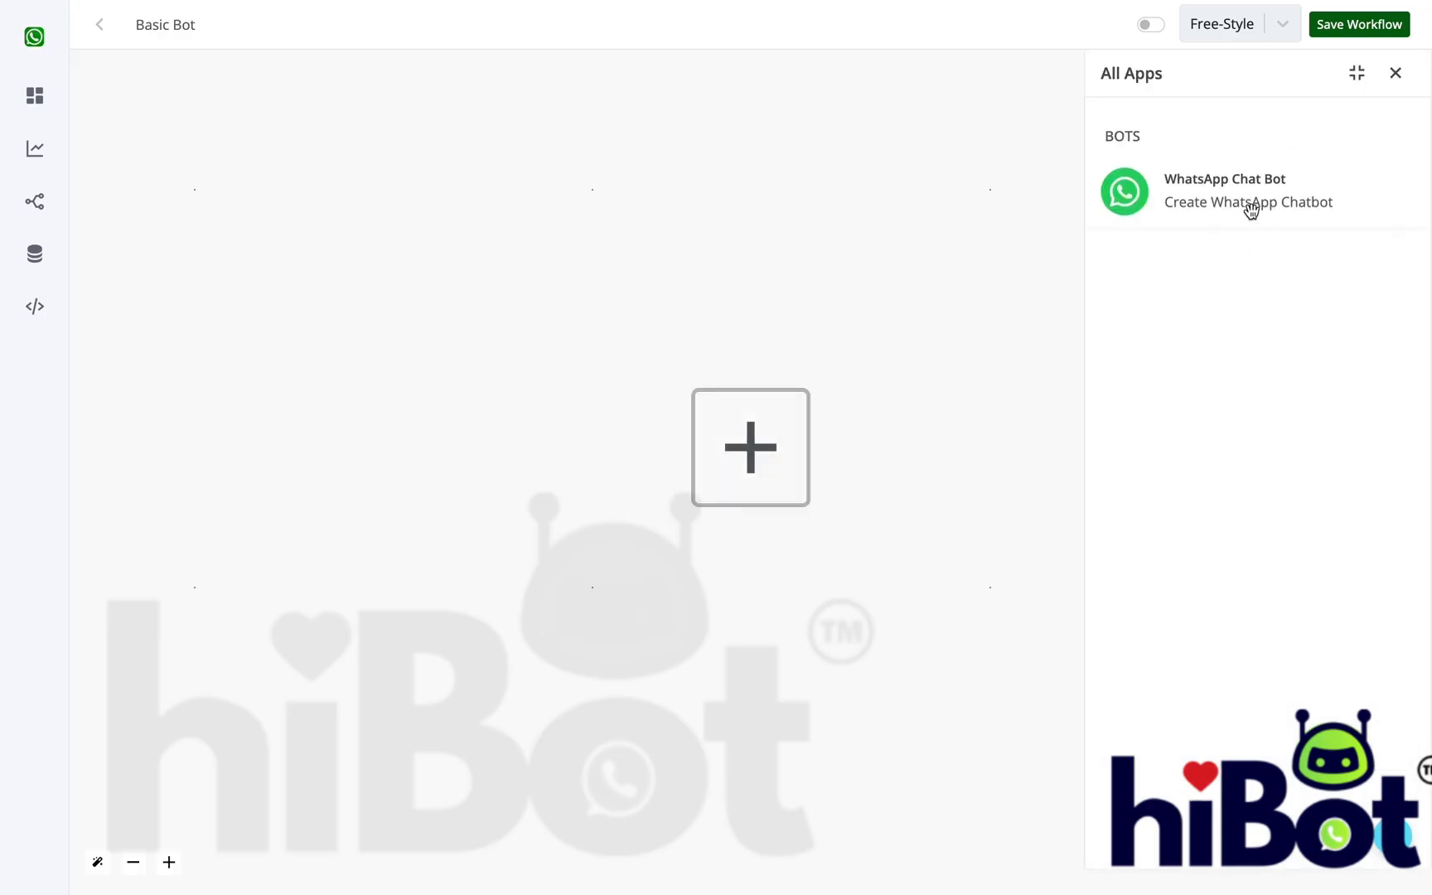
{"action": "left_click", "coordinate": [1251, 210]}
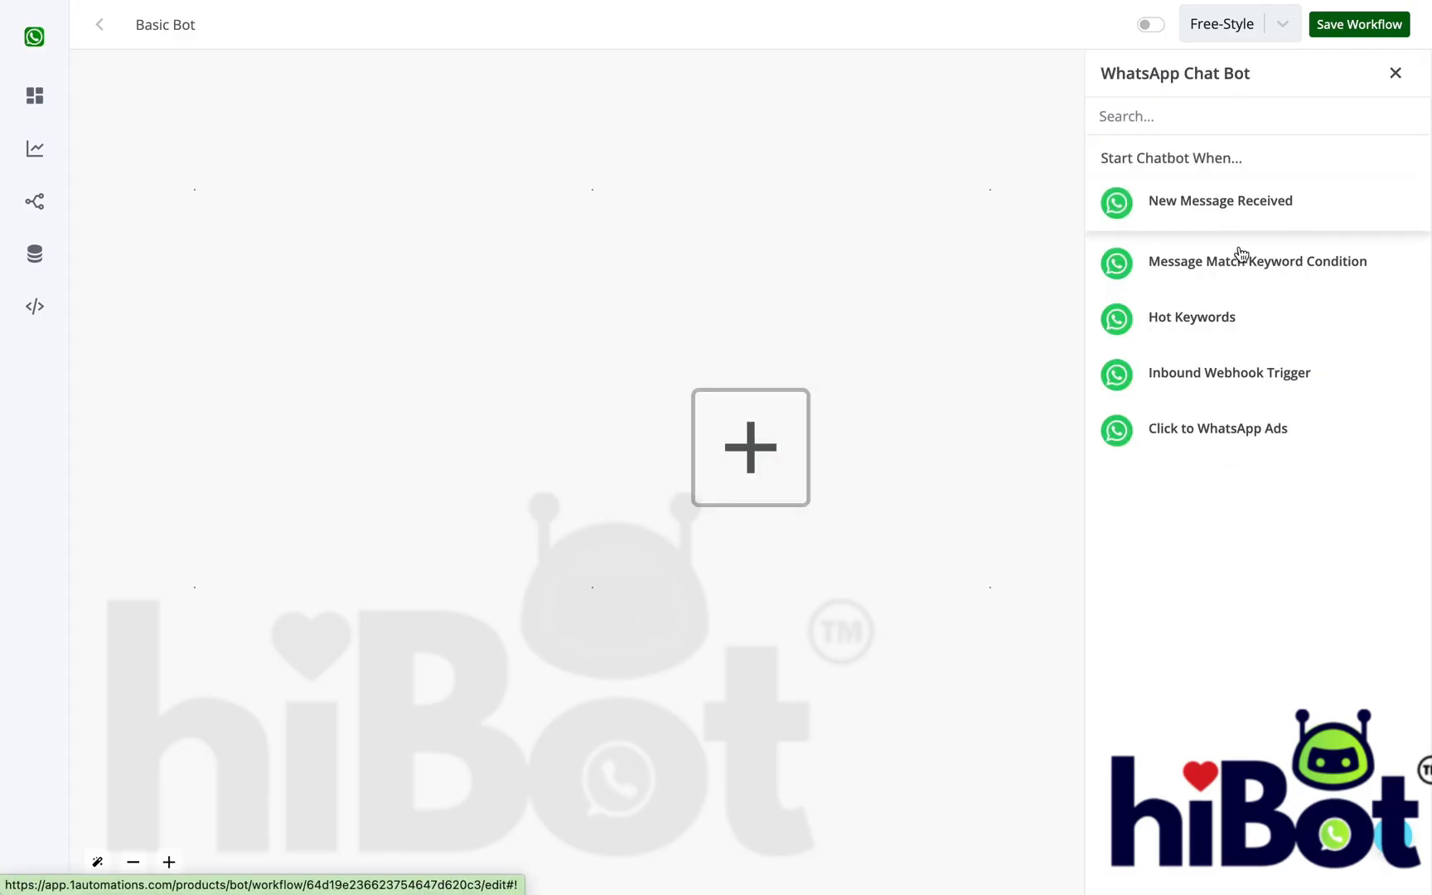
{"action": "left_click", "coordinate": [1197, 323]}
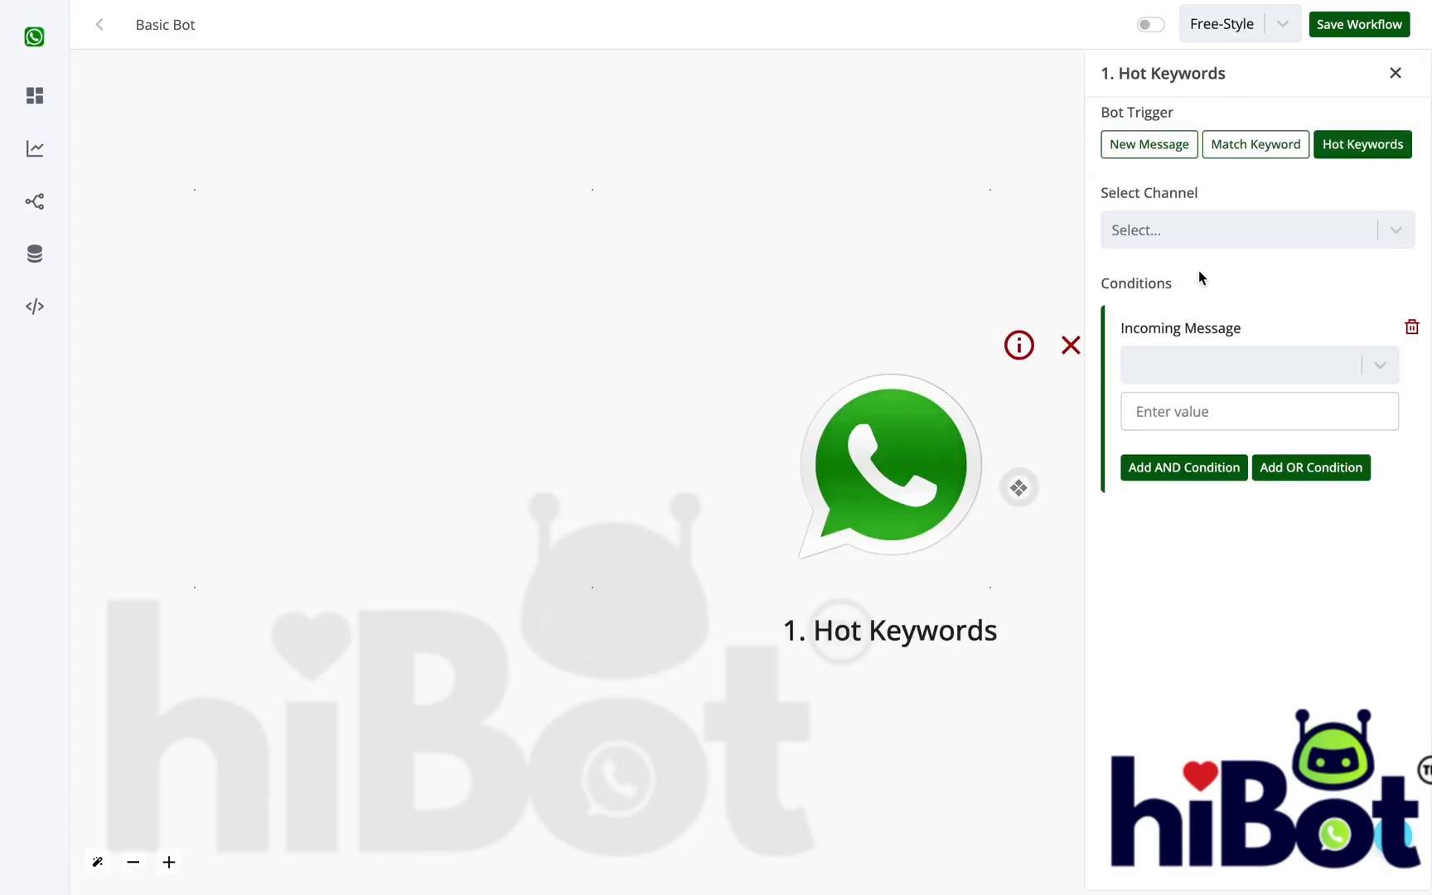
- Configure the Hot Keywords trigger for Channel #1 with the condition that the incoming message is "basic", and save it
{"action": "left_click", "coordinate": [1196, 231]}
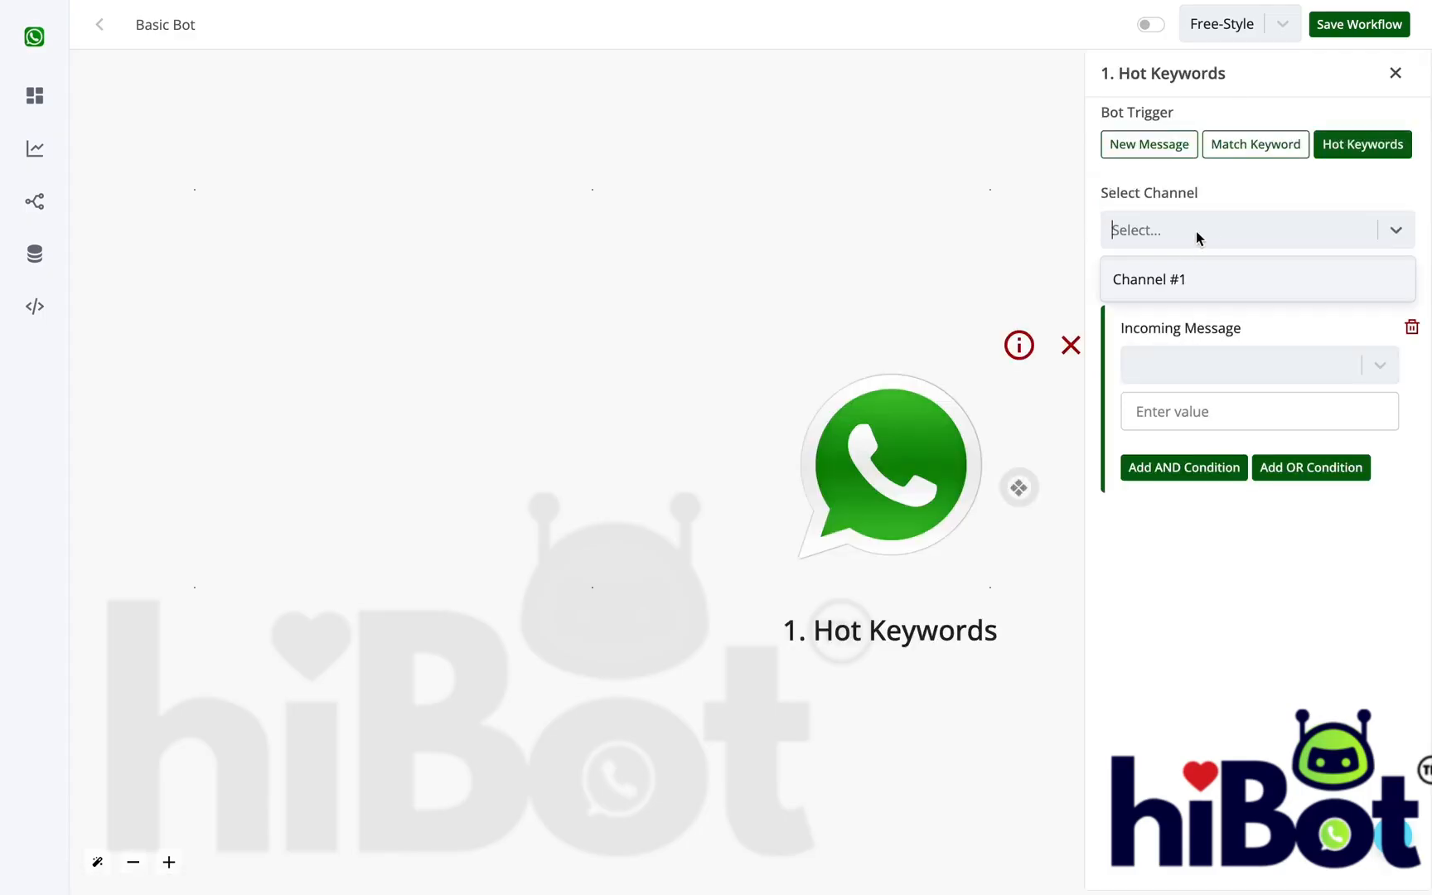
{"action": "left_click", "coordinate": [1190, 281]}
{"action": "left_click", "coordinate": [1211, 365]}
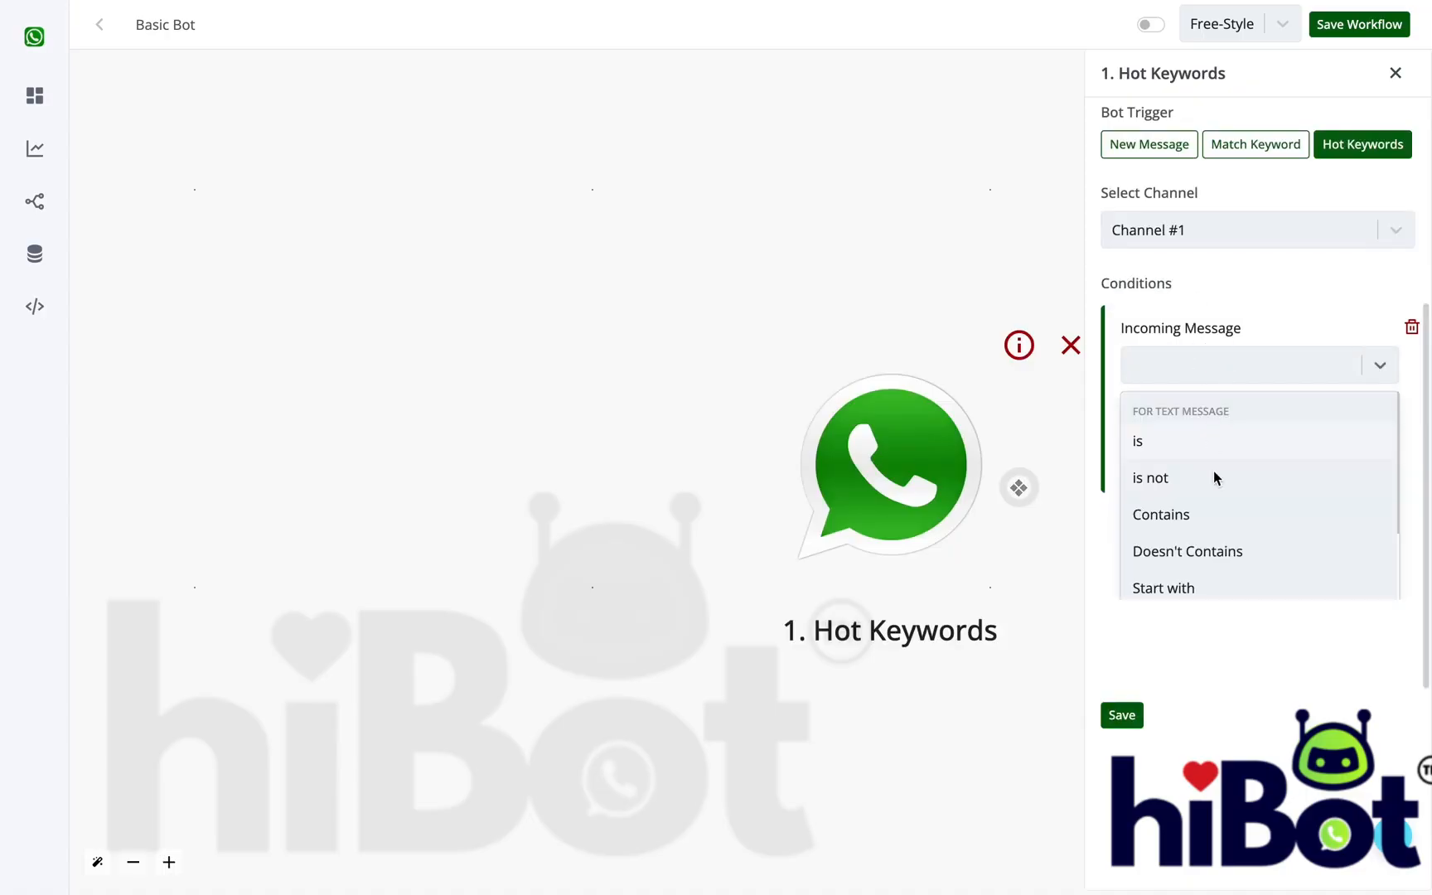
{"action": "scroll", "coordinate": [1214, 477], "scroll_direction": "down", "scroll_amount": 5}
{"action": "scroll", "coordinate": [1213, 477], "scroll_direction": "up", "scroll_amount": 5}
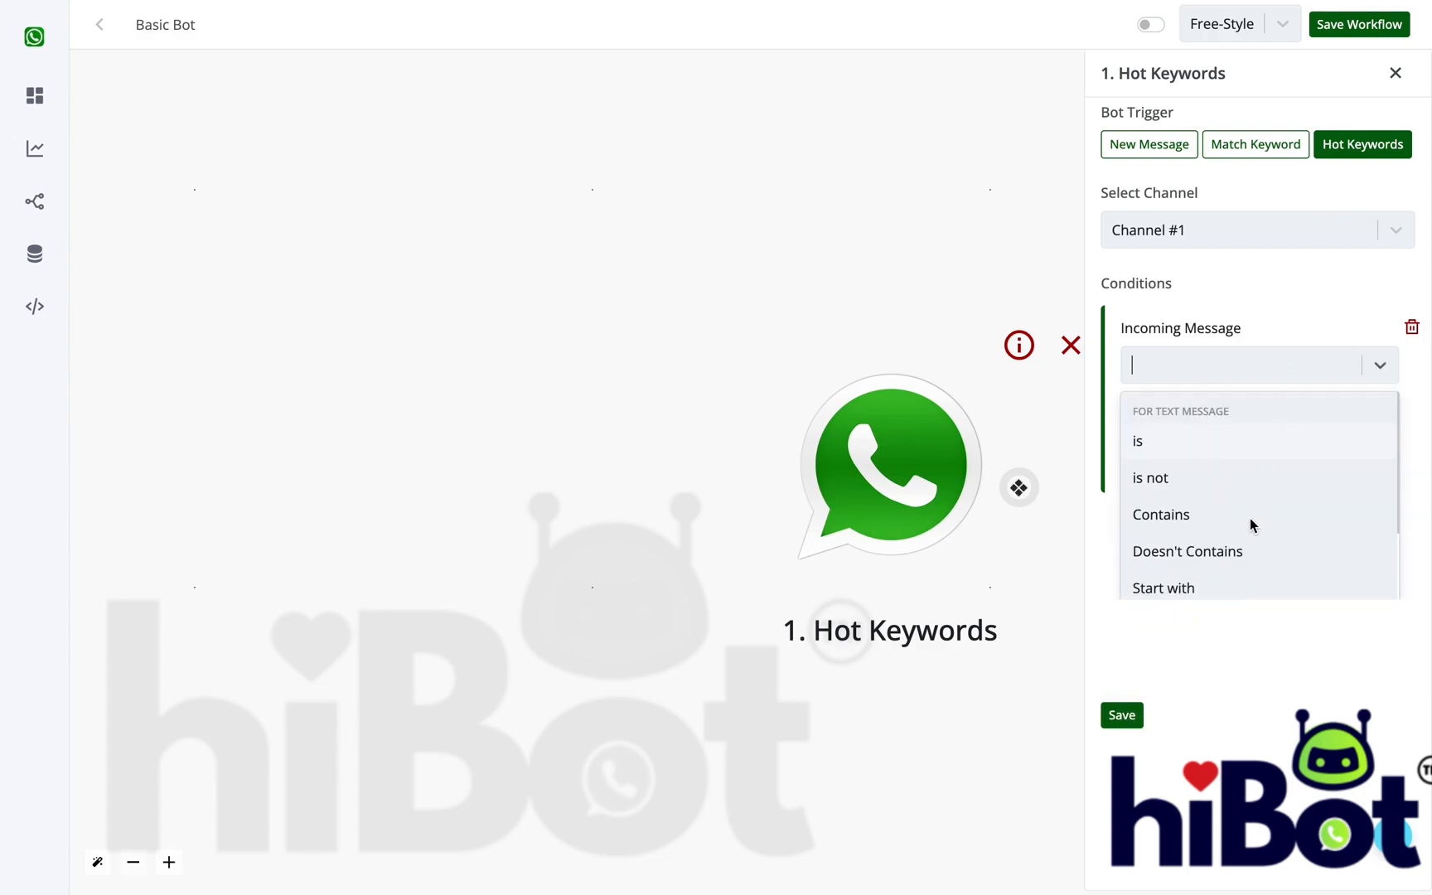
{"action": "left_click", "coordinate": [1218, 445]}
{"action": "left_click", "coordinate": [1210, 410]}
{"action": "type", "text": "basic"}
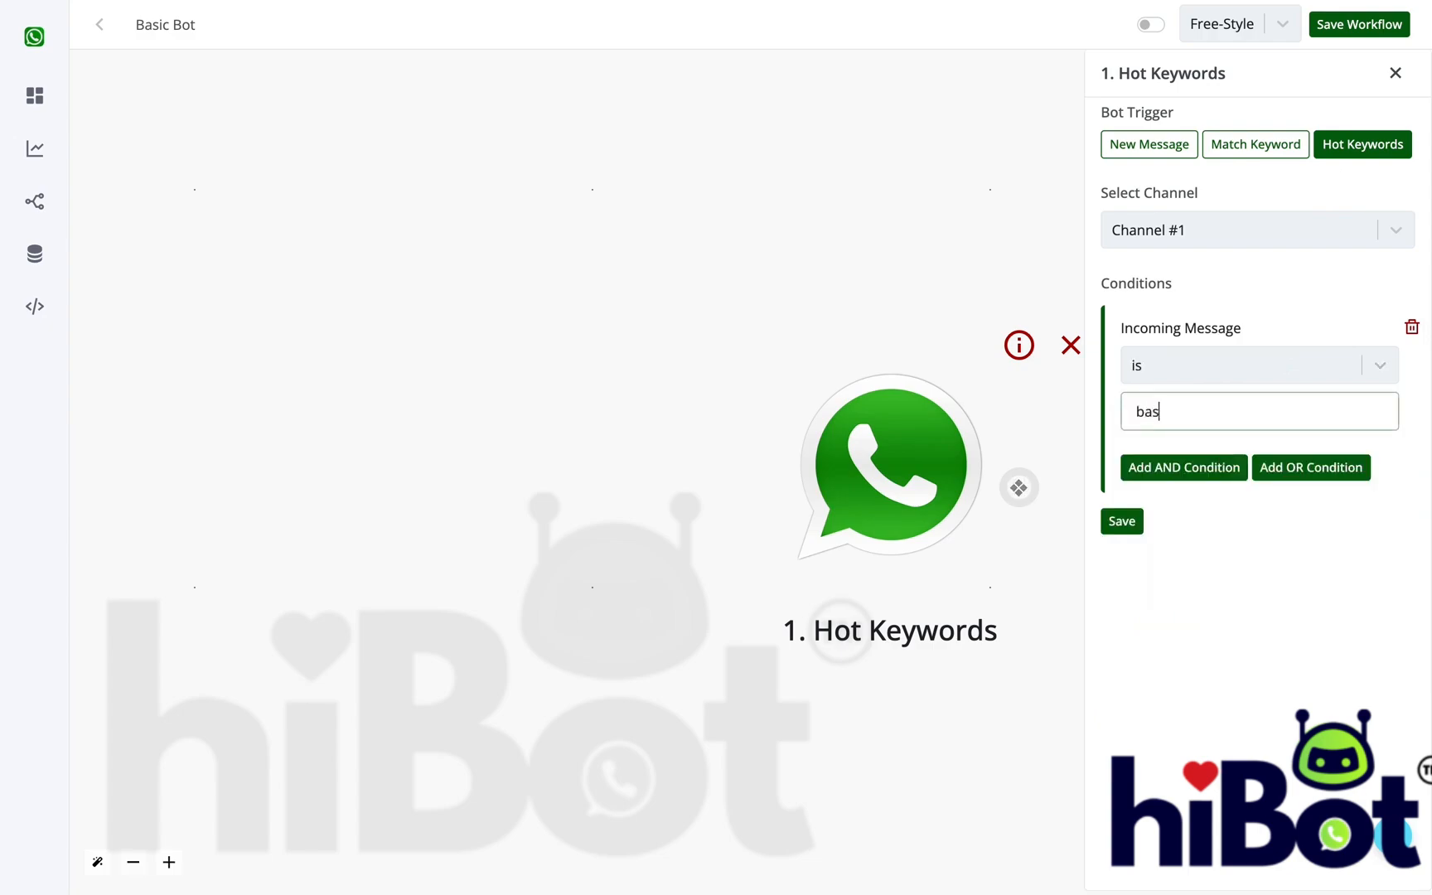
{"action": "left_click", "coordinate": [1124, 520]}
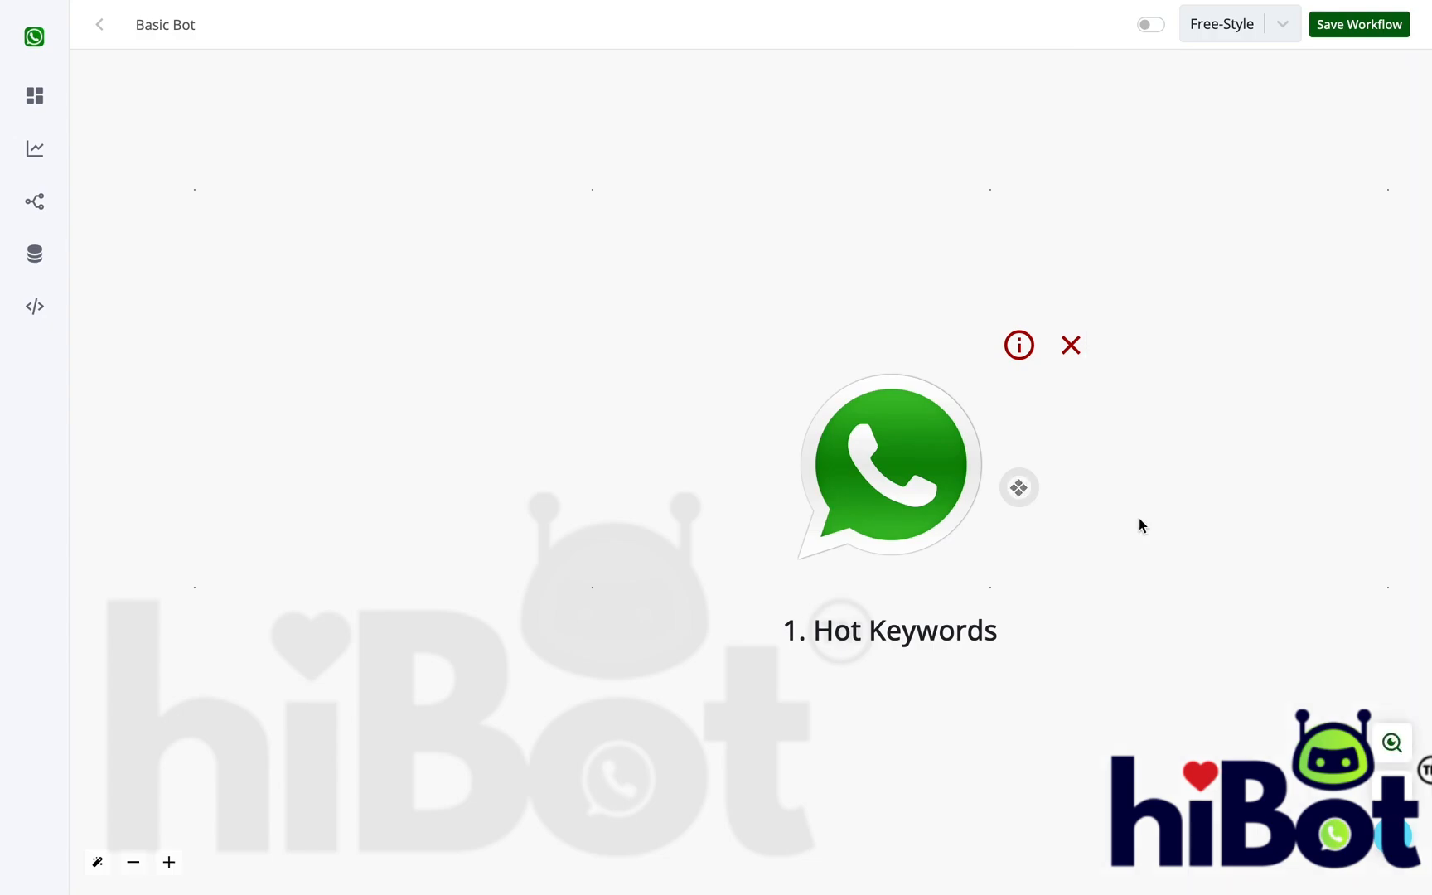
- Add a Send Message action of type Text Message after the Hot Keywords trigger
{"action": "left_click", "coordinate": [1019, 489]}
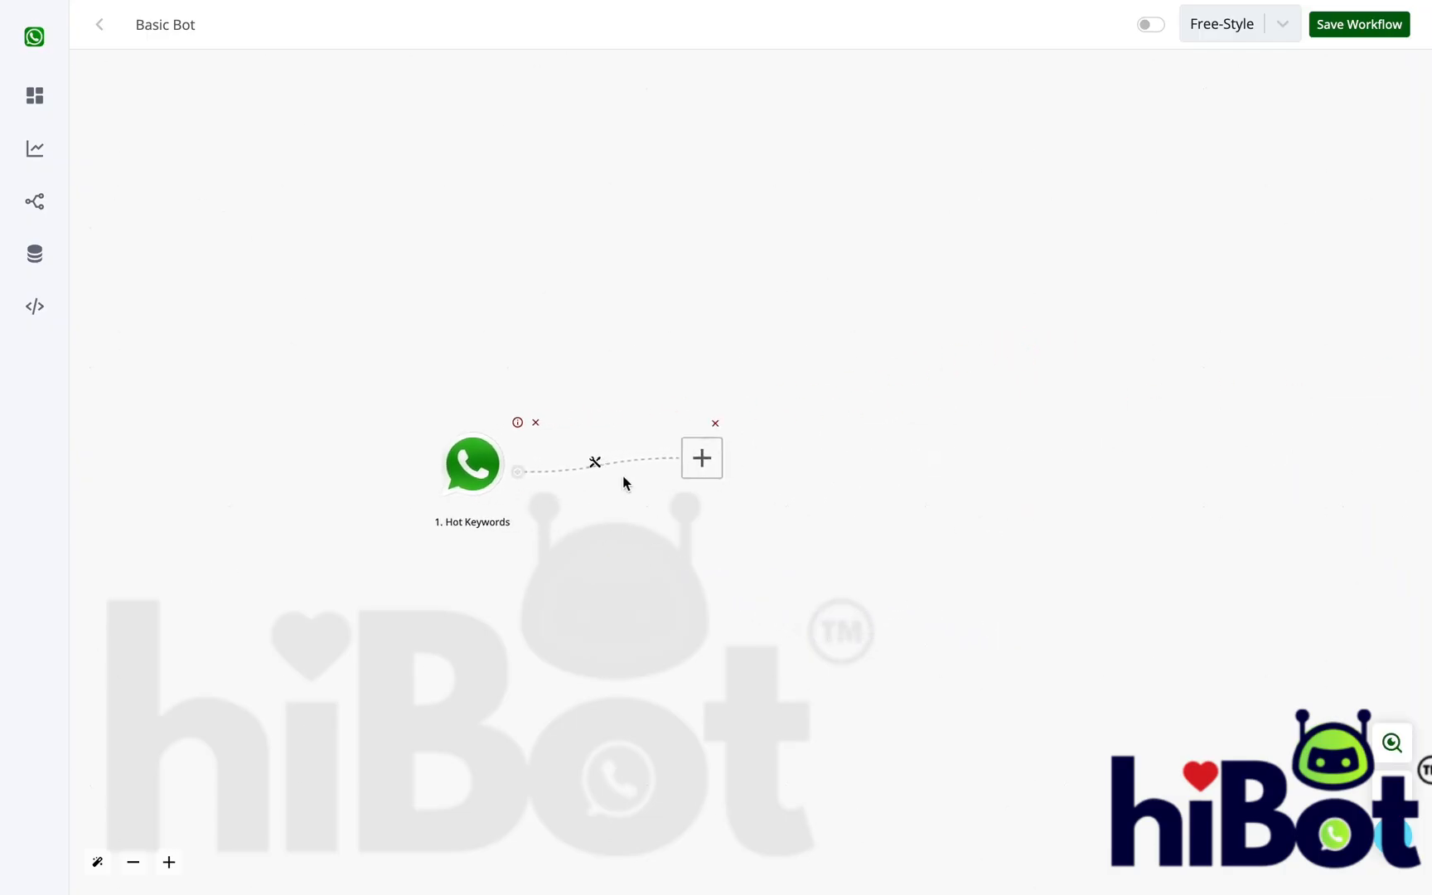
{"action": "left_click", "coordinate": [711, 465]}
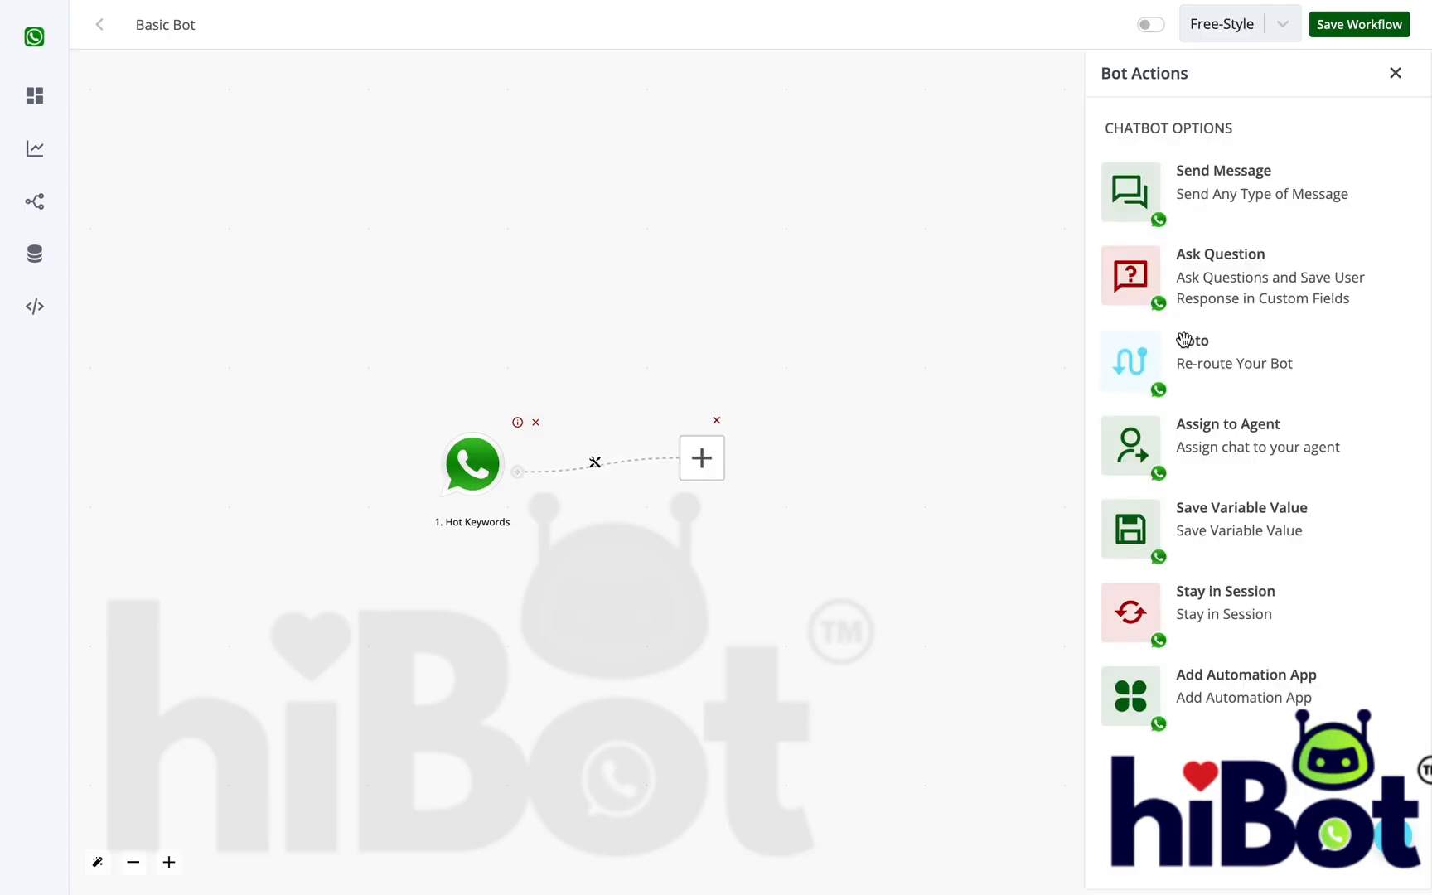
{"action": "left_click", "coordinate": [1241, 193]}
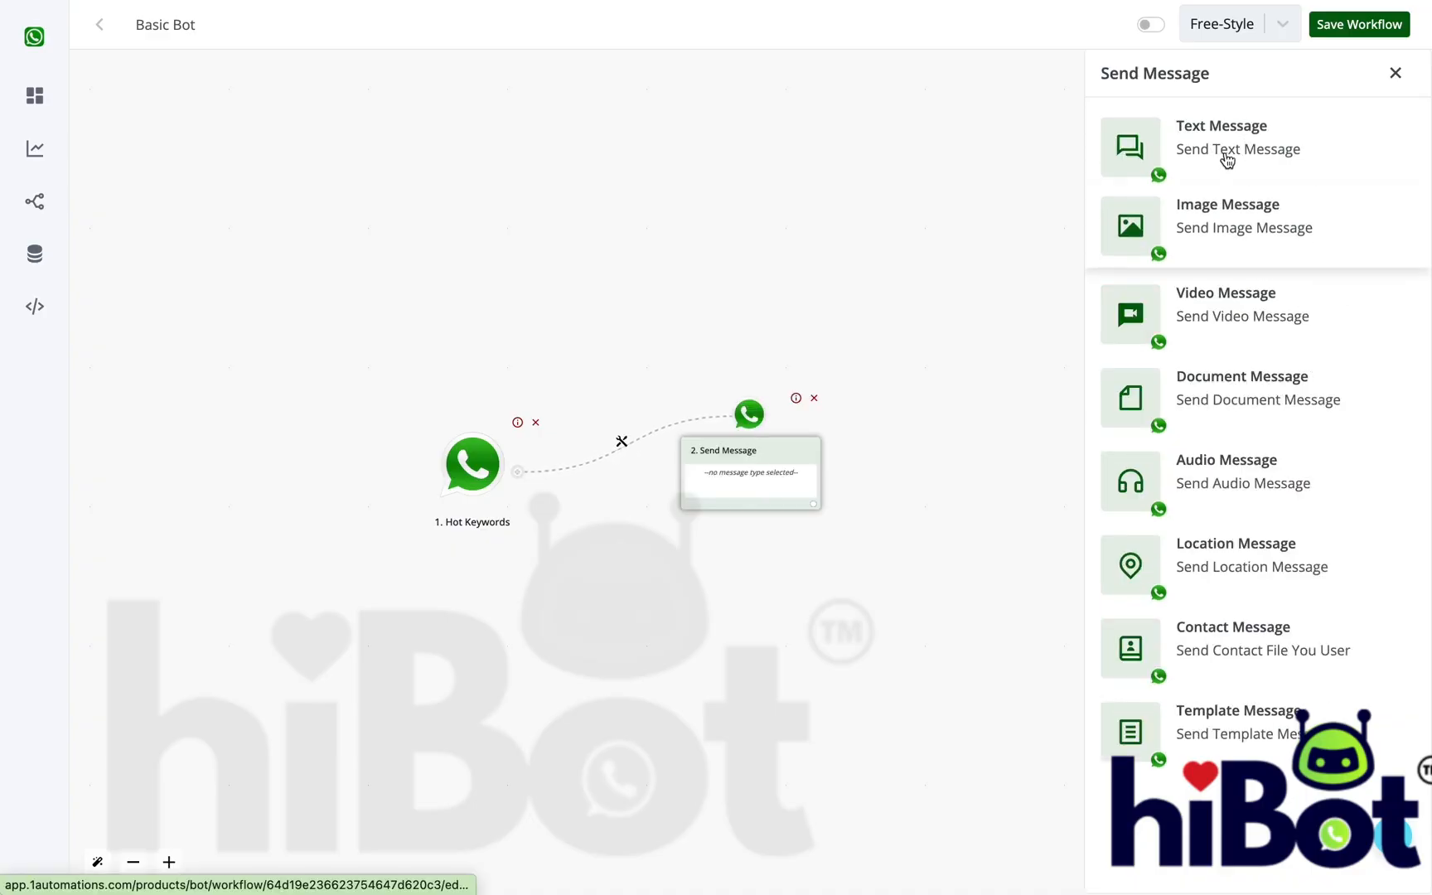
{"action": "left_click", "coordinate": [1227, 156]}
- Write the message text "Hello {{name}}, Welcome to our bot ." using the name custom field, with the welcome on a second line, and save it
{"action": "left_click", "coordinate": [1237, 230]}
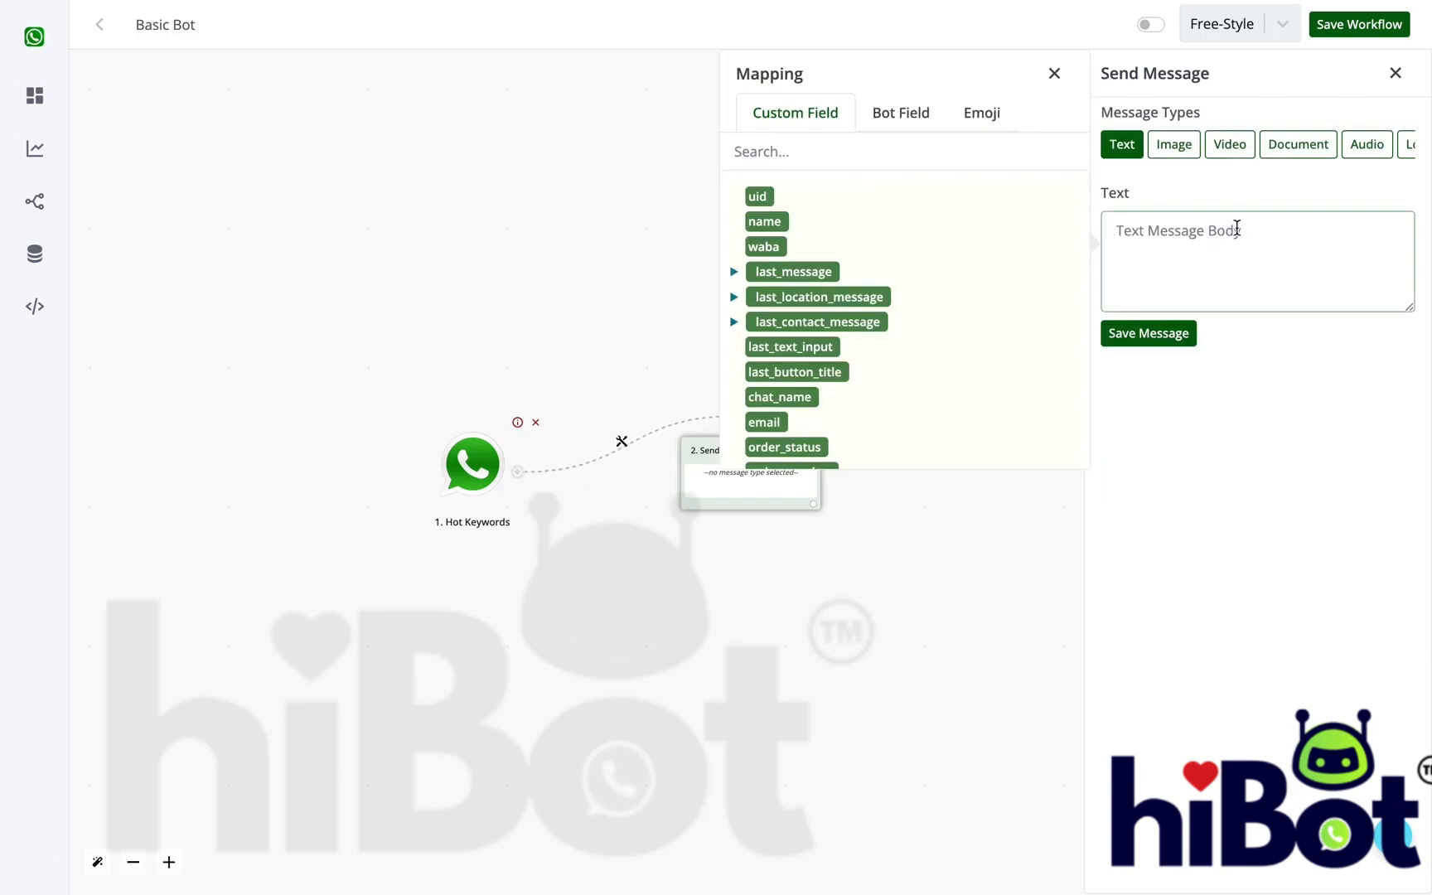
{"action": "type", "text": "Hello"}
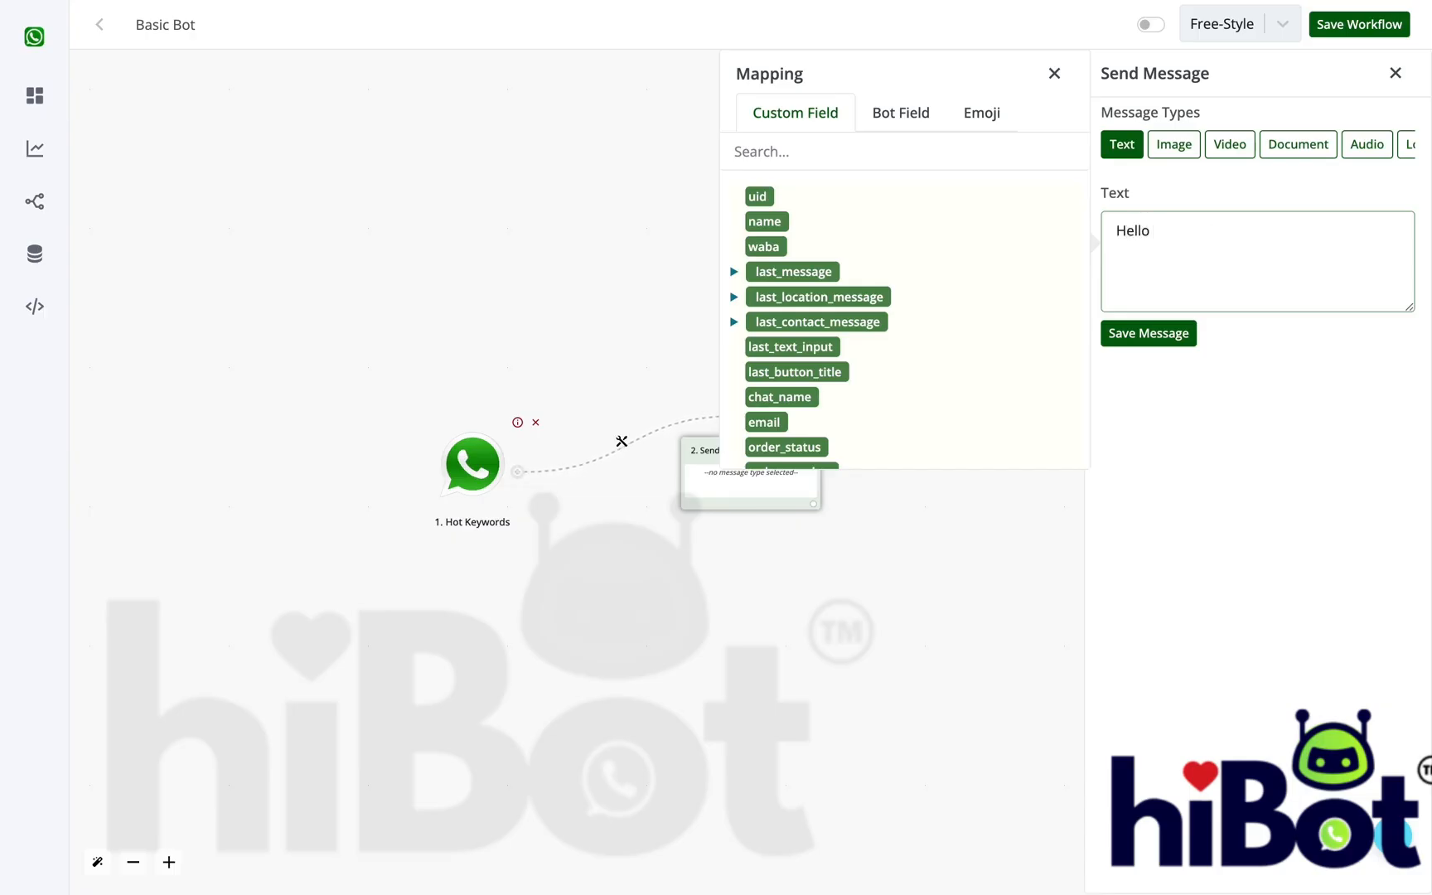
{"action": "left_click", "coordinate": [753, 222]}
{"action": "type", "text": "lcome to our bot ."}
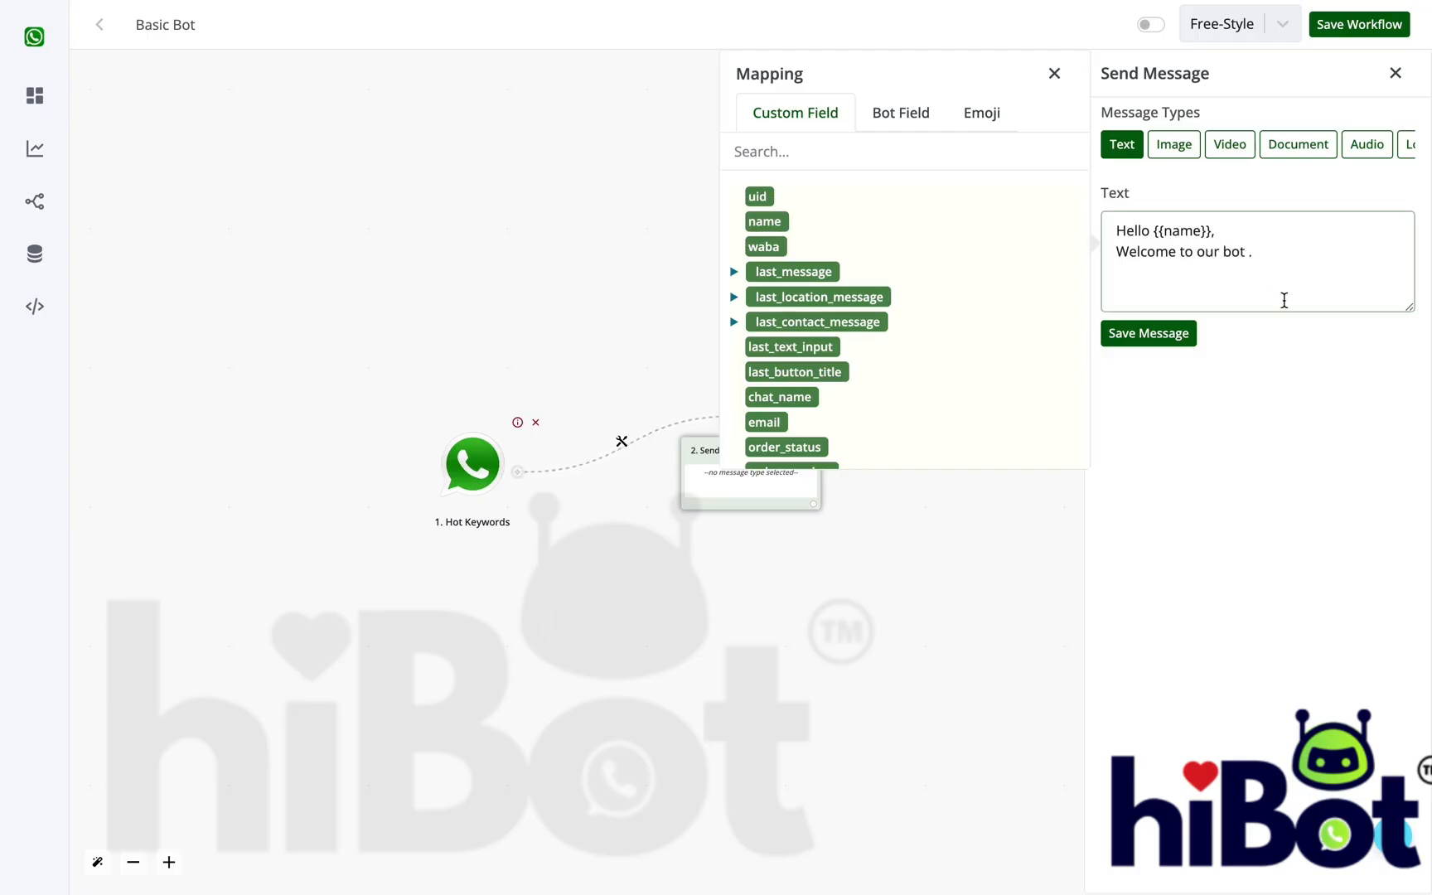
{"action": "left_click", "coordinate": [1173, 332]}
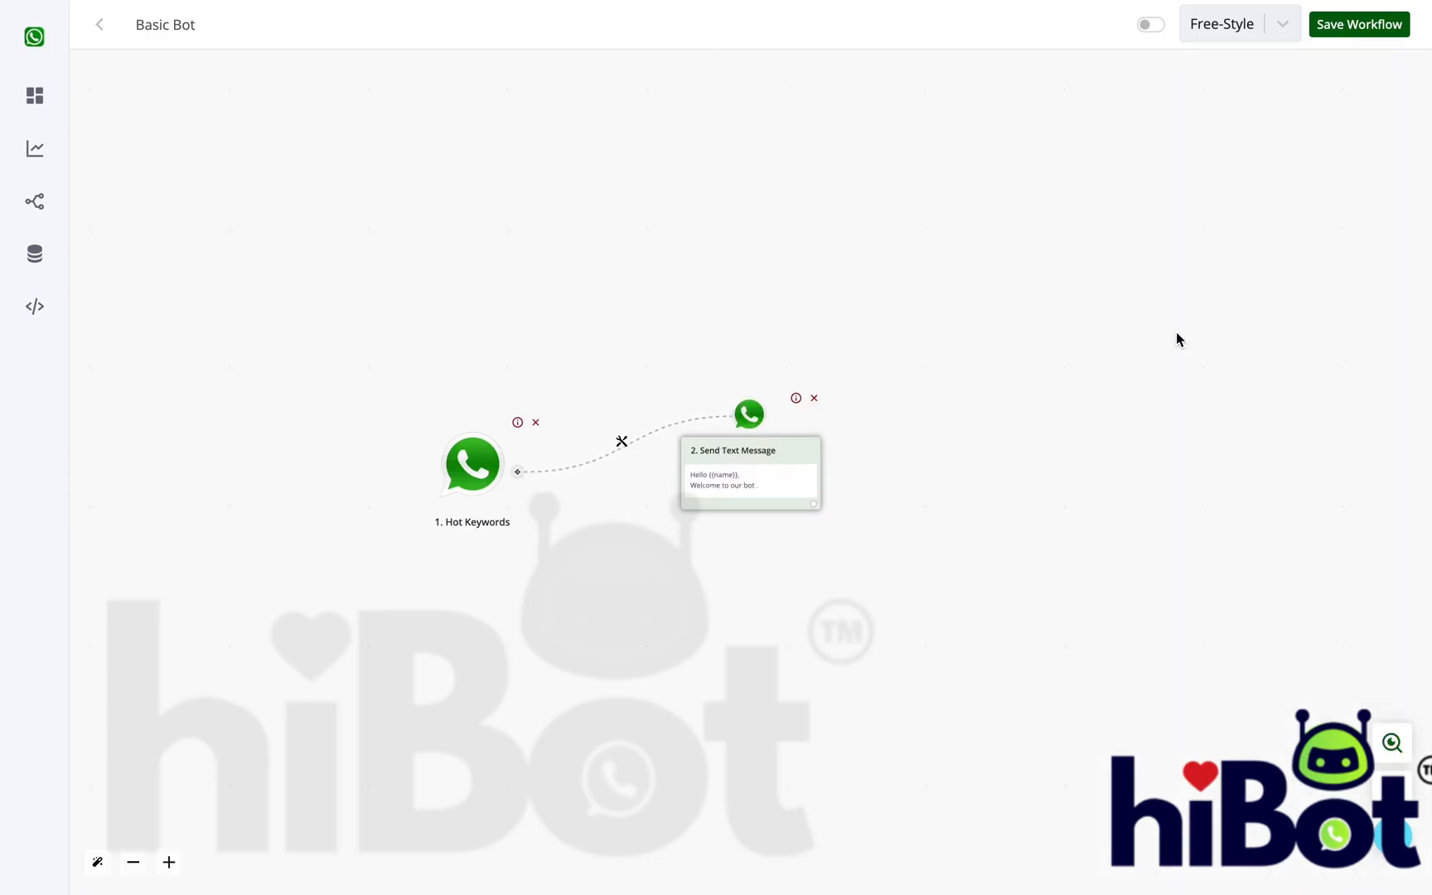
- Add an interactive Ask Question action after the text message with the body "What would you like to do next ?"
{"action": "left_click", "coordinate": [812, 505]}
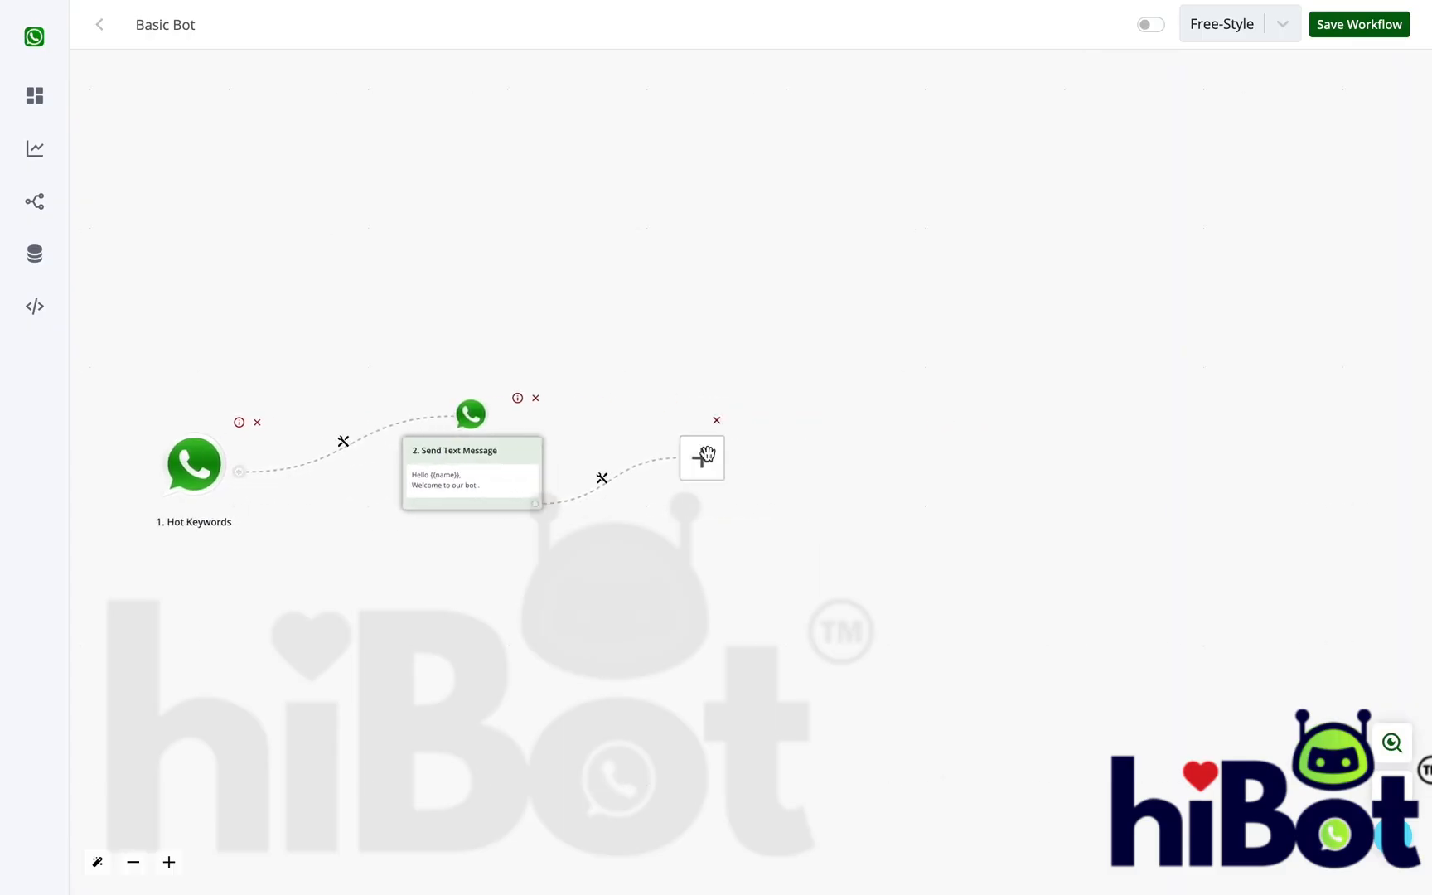
{"action": "left_click", "coordinate": [704, 456]}
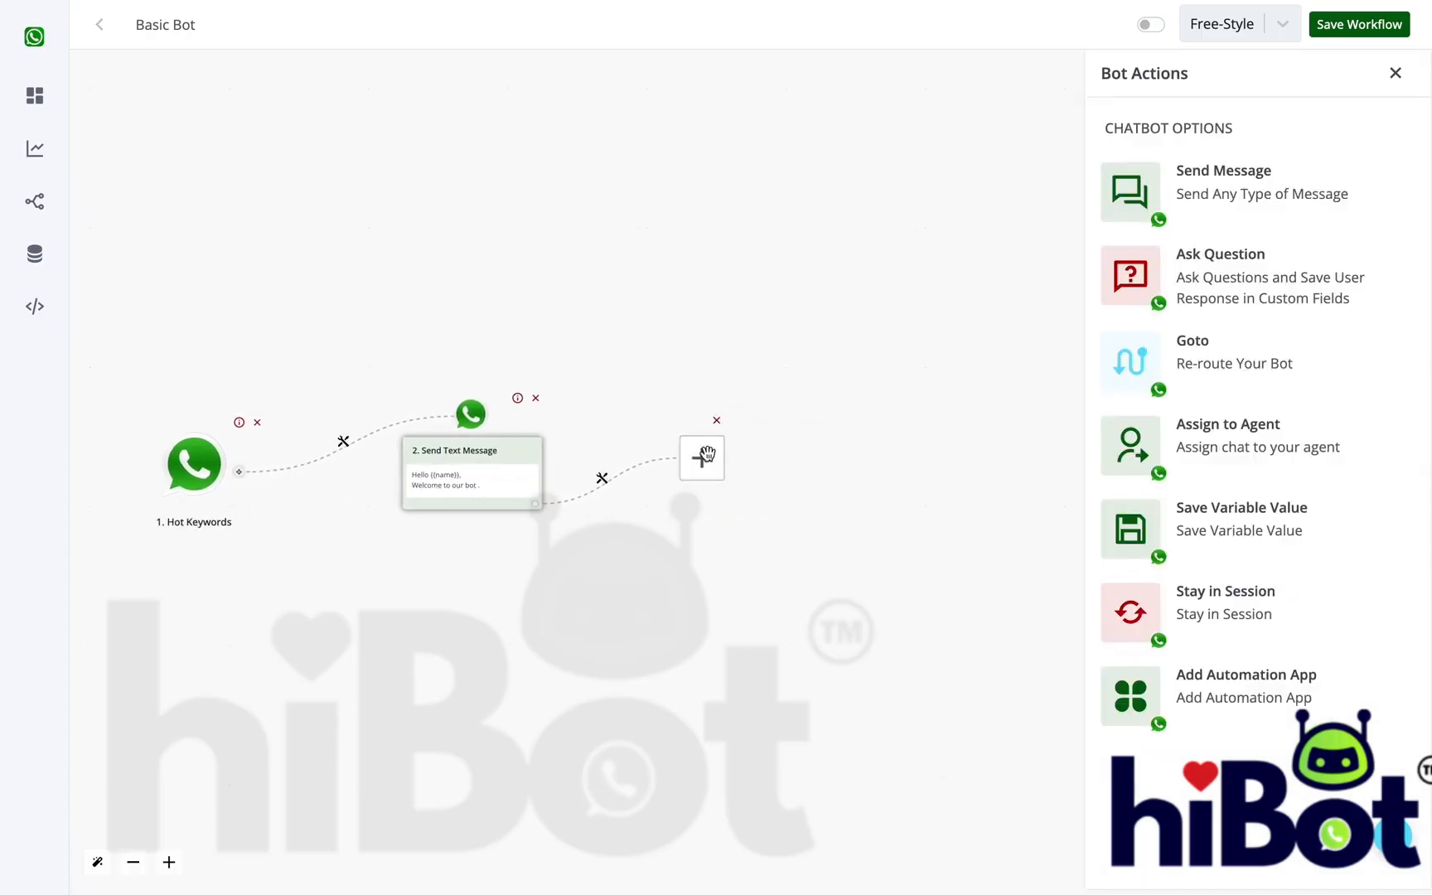
{"action": "left_click", "coordinate": [1213, 282]}
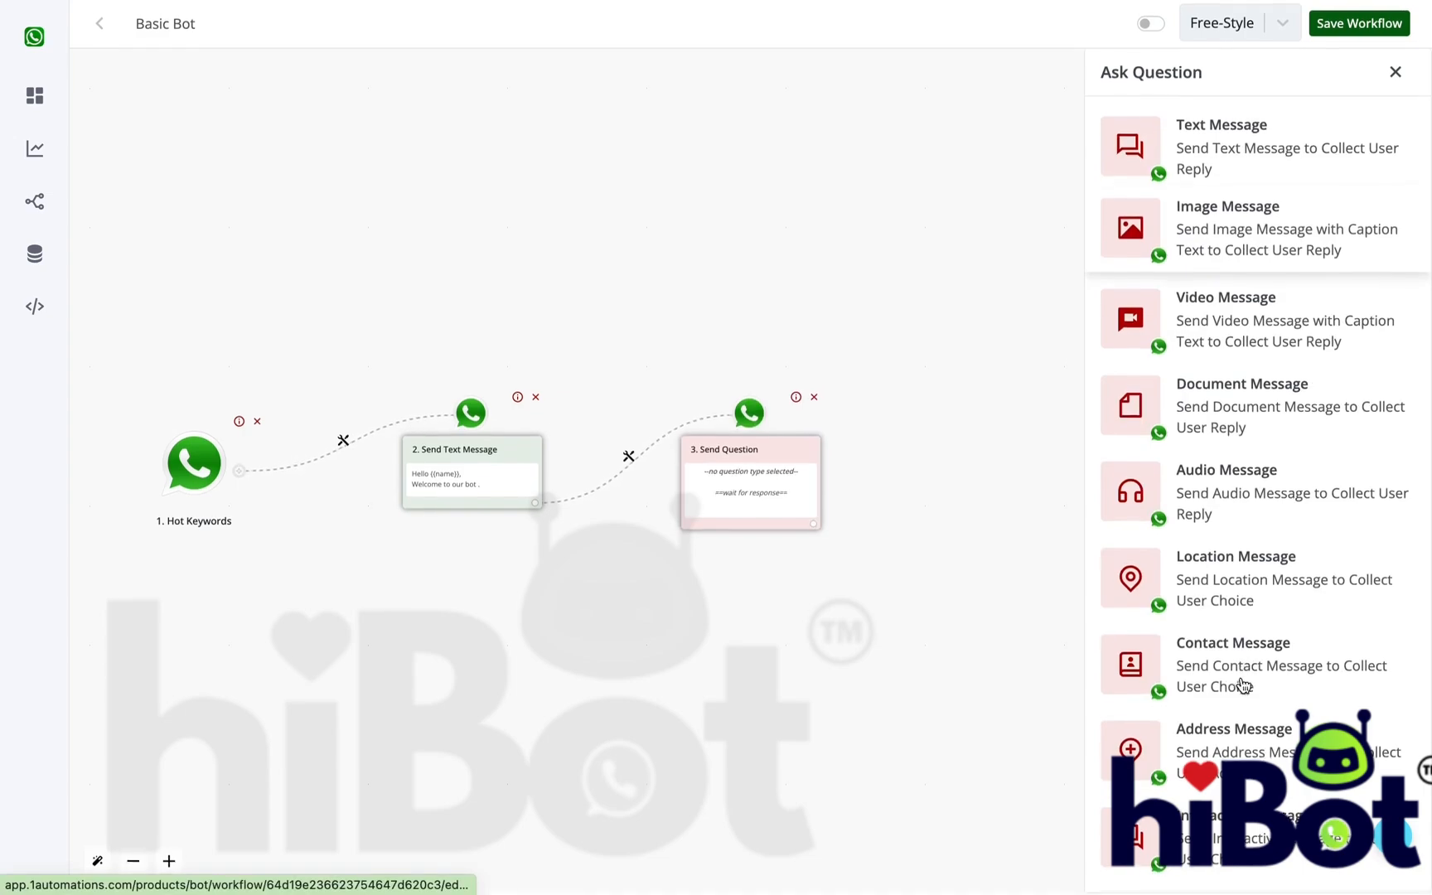
{"action": "left_click", "coordinate": [1243, 212]}
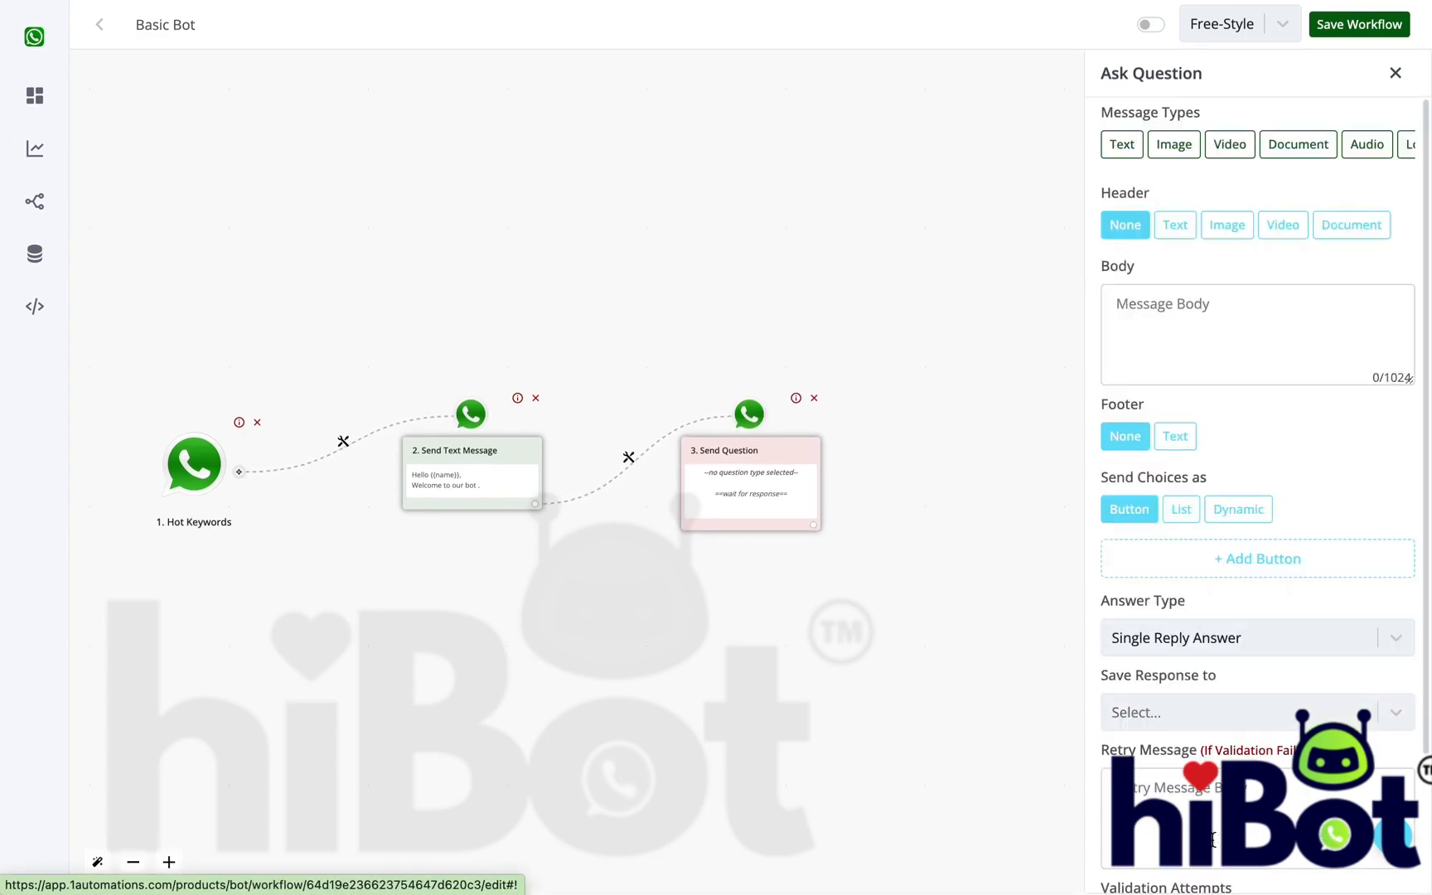
{"action": "left_click", "coordinate": [1218, 306]}
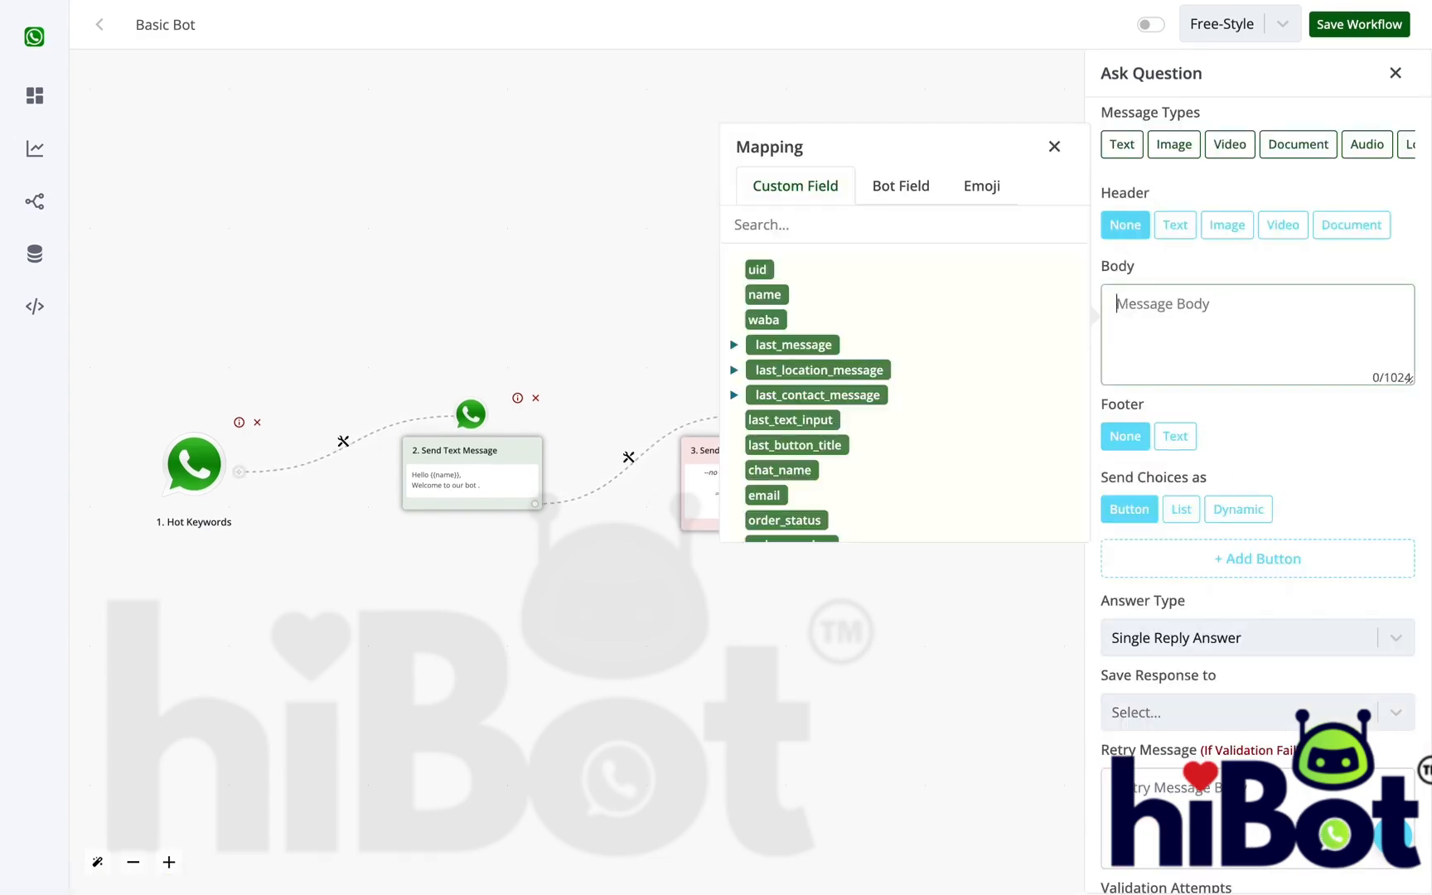
{"action": "type", "text": "Whatswould you like to do next ?"}
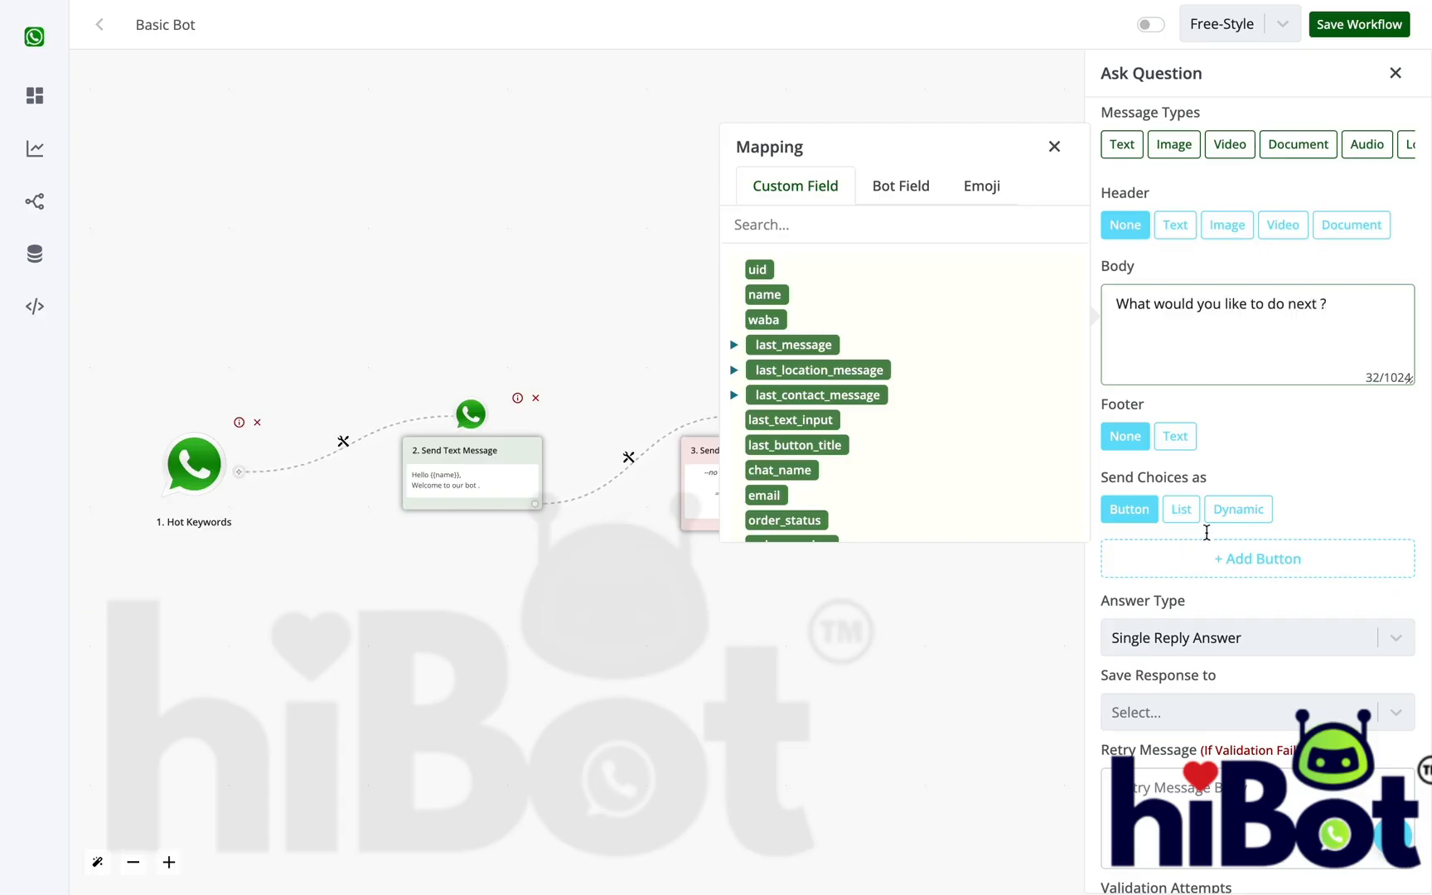
- Add two answer buttons to the question and label the first one "Contact Sales Team"
{"action": "left_click", "coordinate": [1209, 559]}
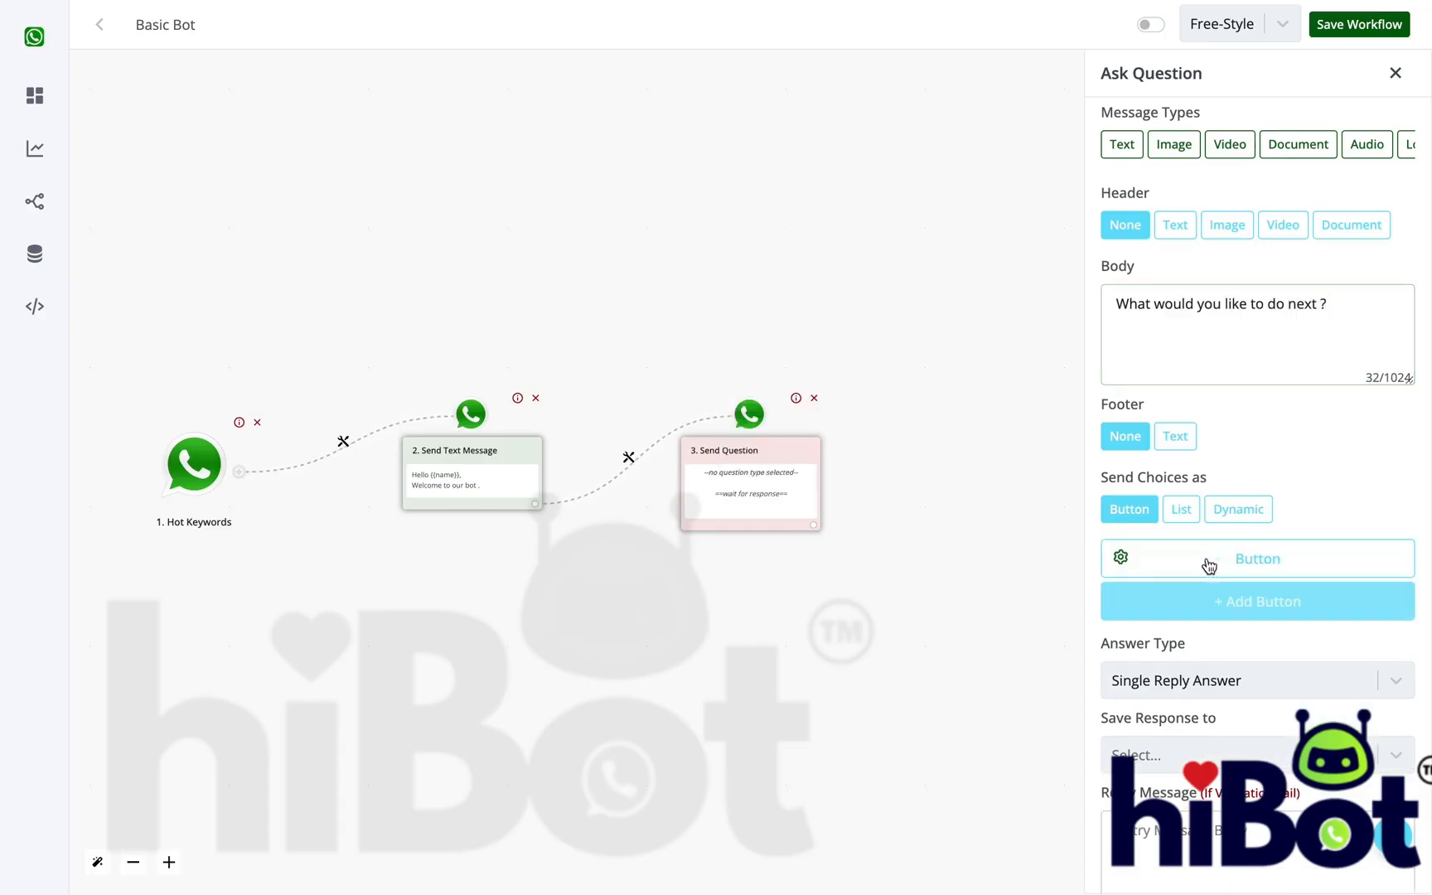
{"action": "left_click", "coordinate": [1210, 601]}
{"action": "left_click", "coordinate": [1233, 568]}
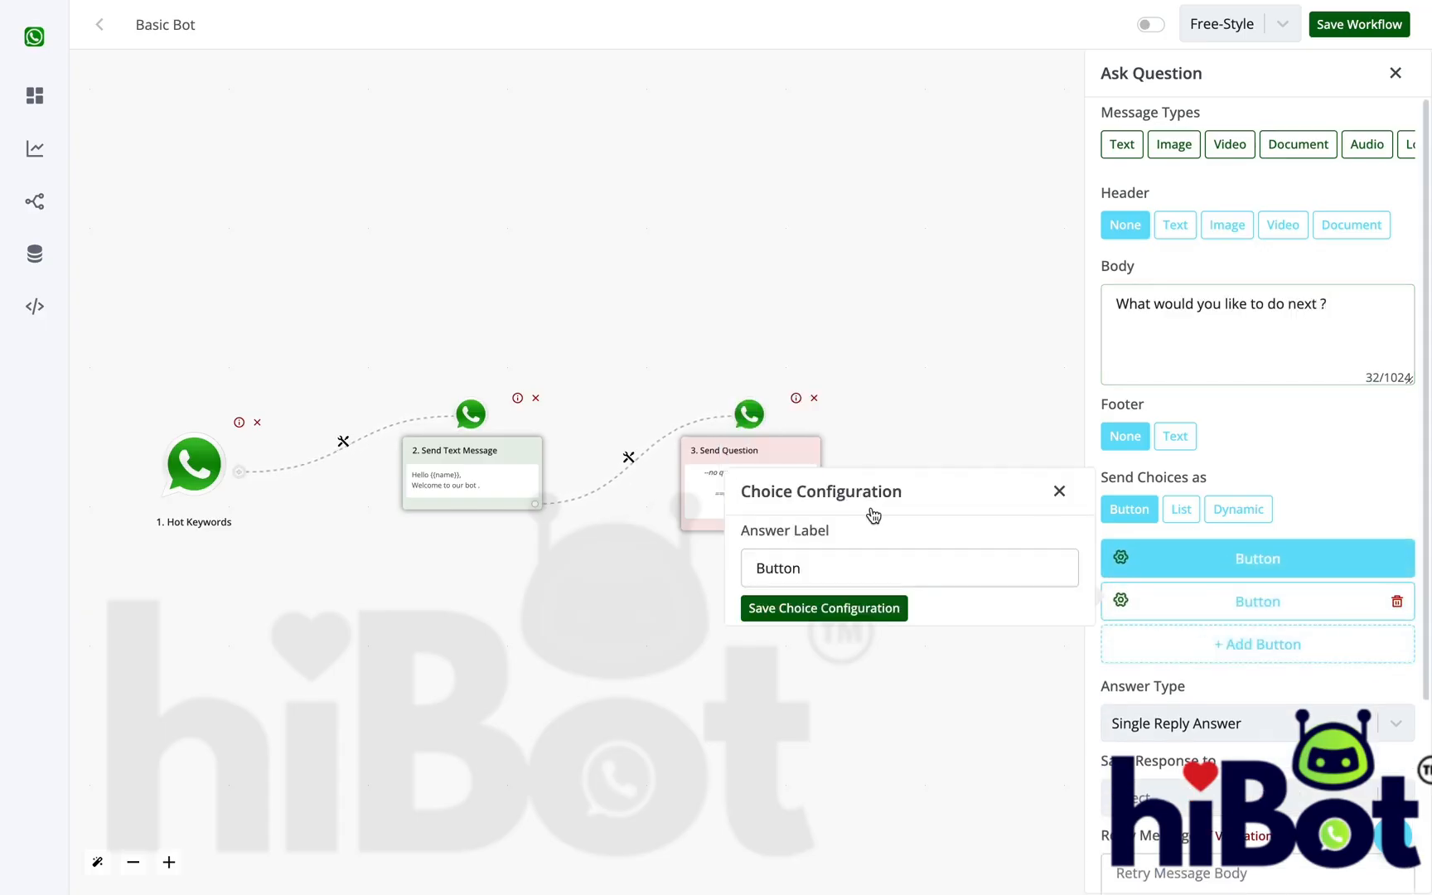
{"action": "double_click", "coordinate": [862, 572]}
{"action": "type", "text": "Contact Sales T"}
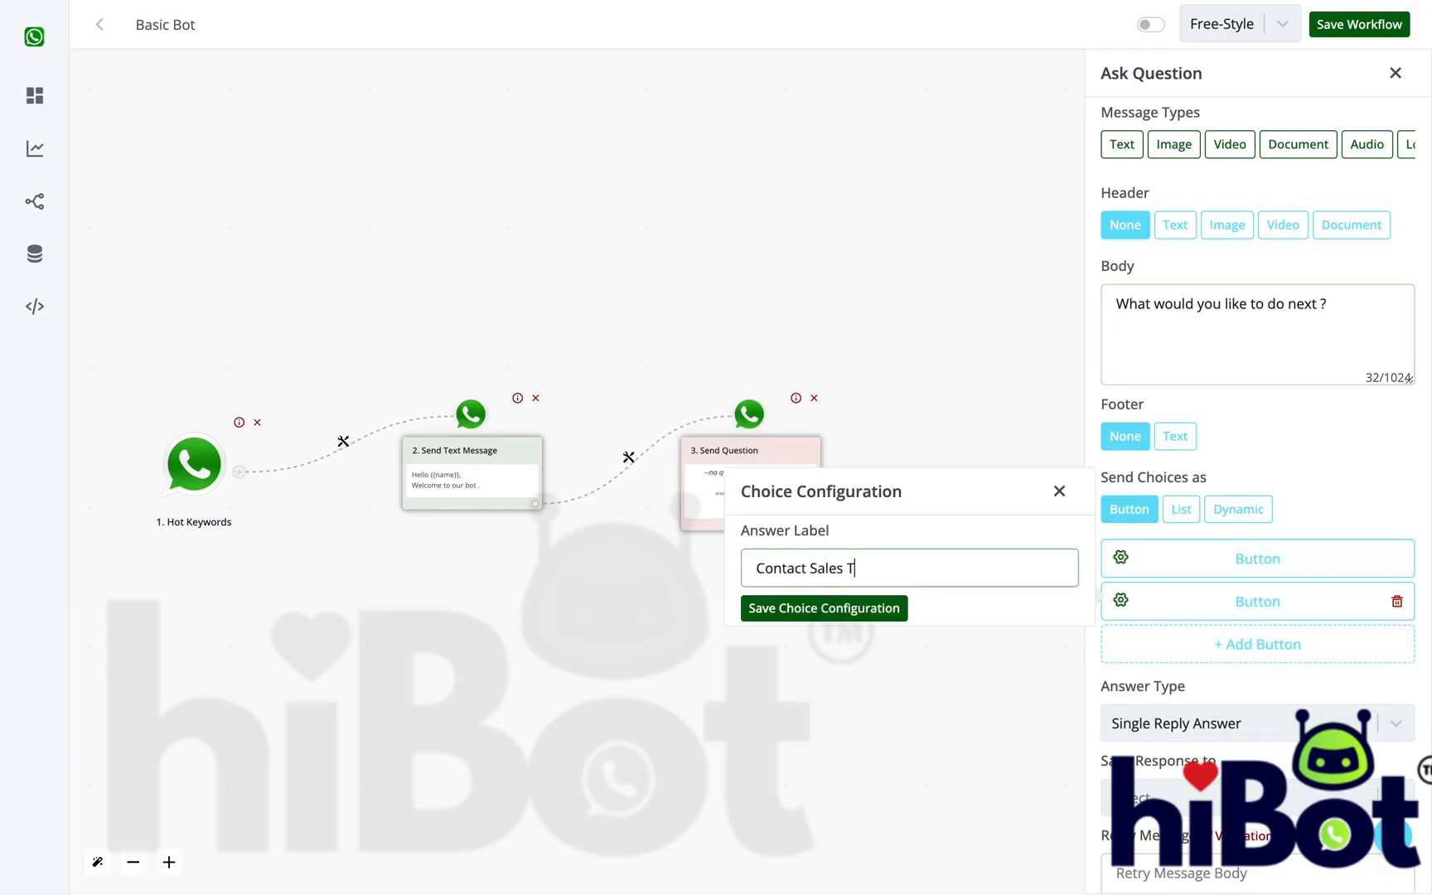
{"action": "type", "text": "eam"}
{"action": "left_click", "coordinate": [791, 609]}
- Label the question's second answer button "Contact Support Team" and save the choice configuration
{"action": "left_click", "coordinate": [1177, 607]}
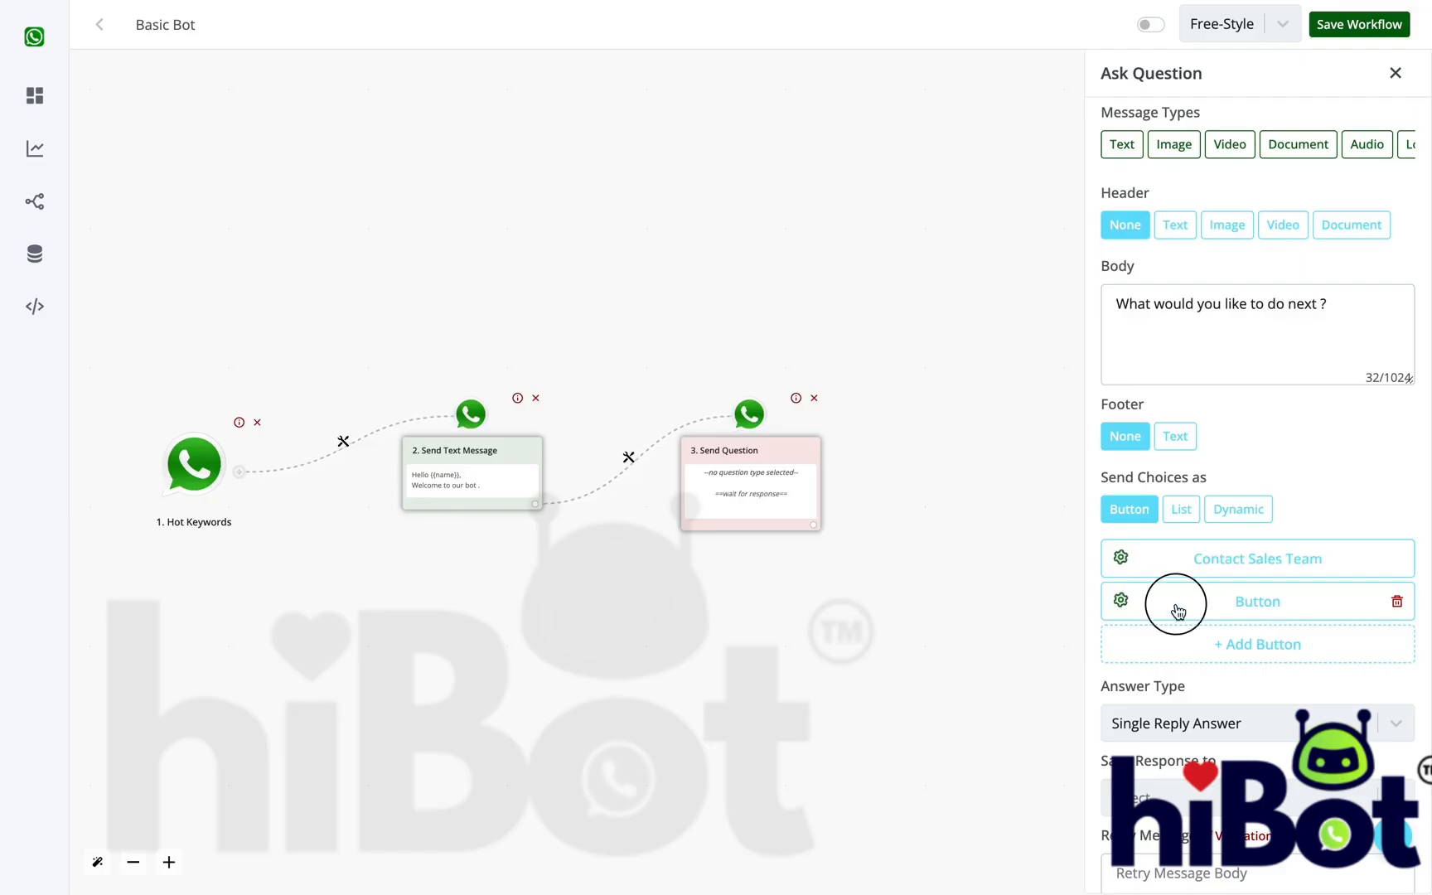
{"action": "double_click", "coordinate": [927, 613]}
{"action": "type", "text": "Co"}
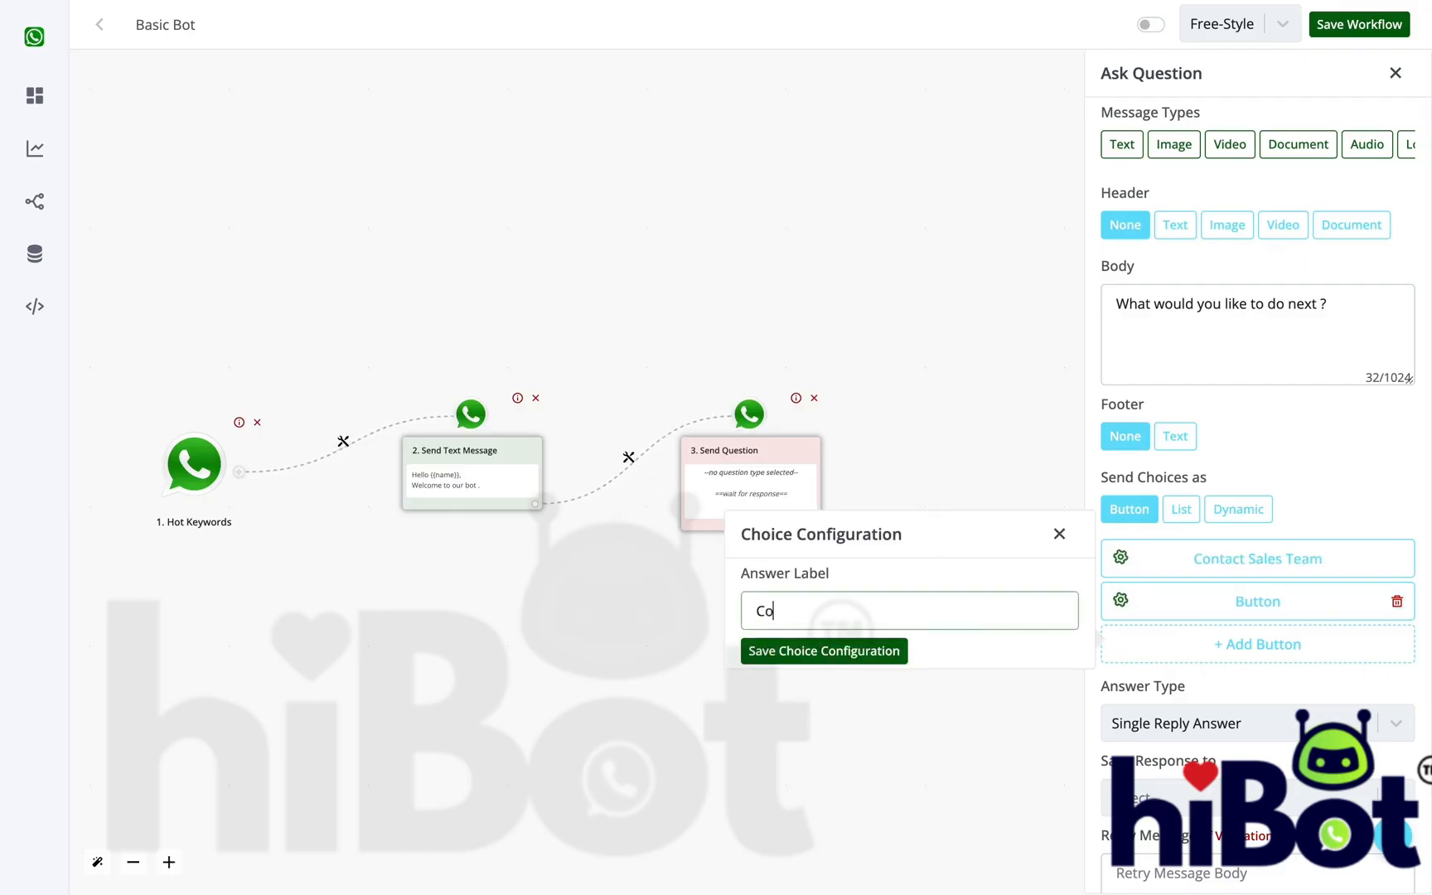
{"action": "type", "text": "ntact Support Team"}
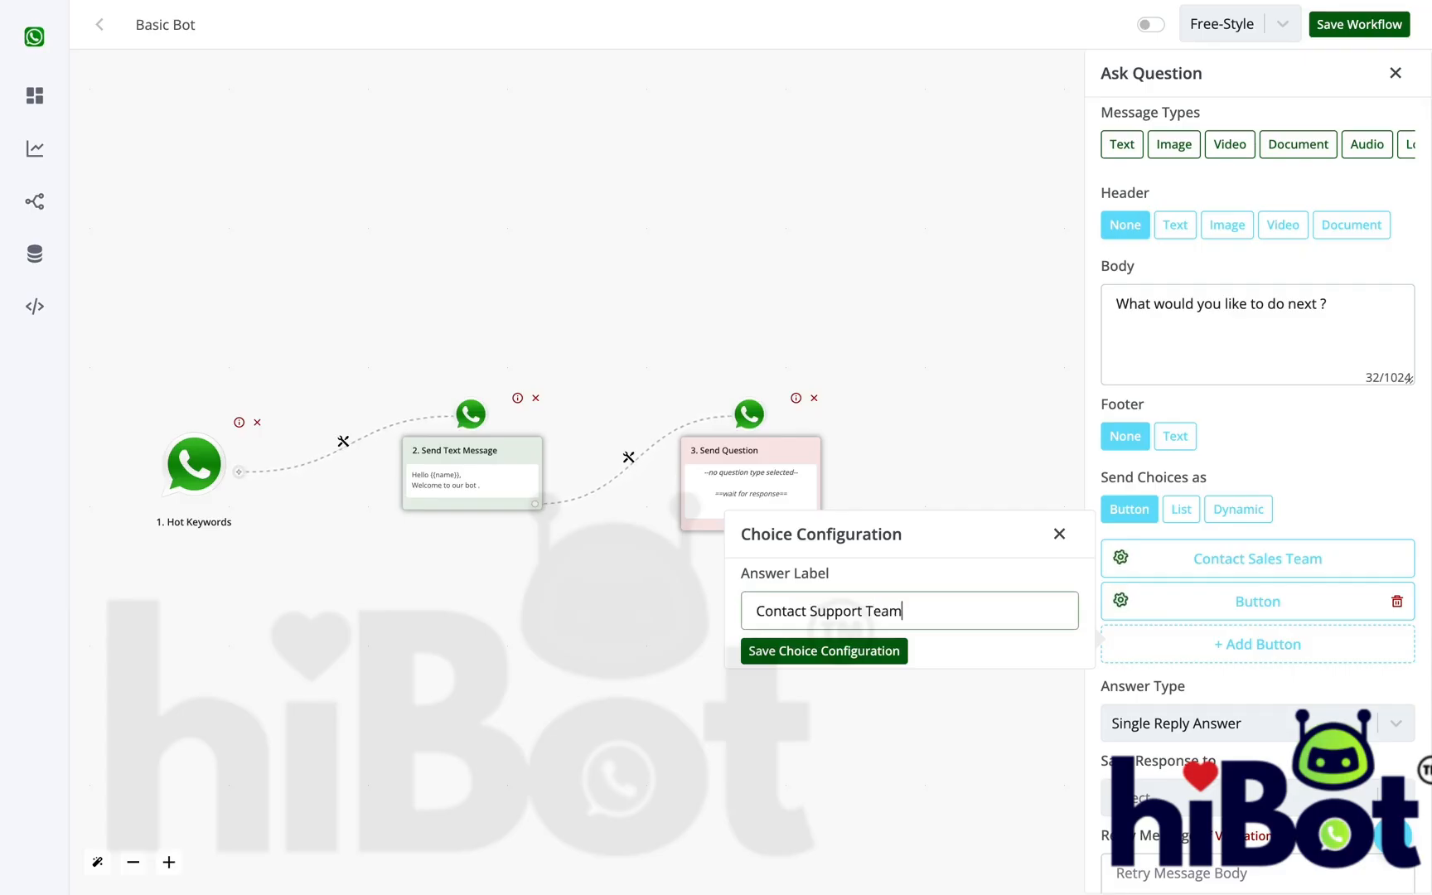
{"action": "left_click", "coordinate": [868, 642]}
- Add a third answer button to the question, label it "See Demo" and save the choice configuration
{"action": "left_click", "coordinate": [1301, 647]}
{"action": "left_click", "coordinate": [1302, 646]}
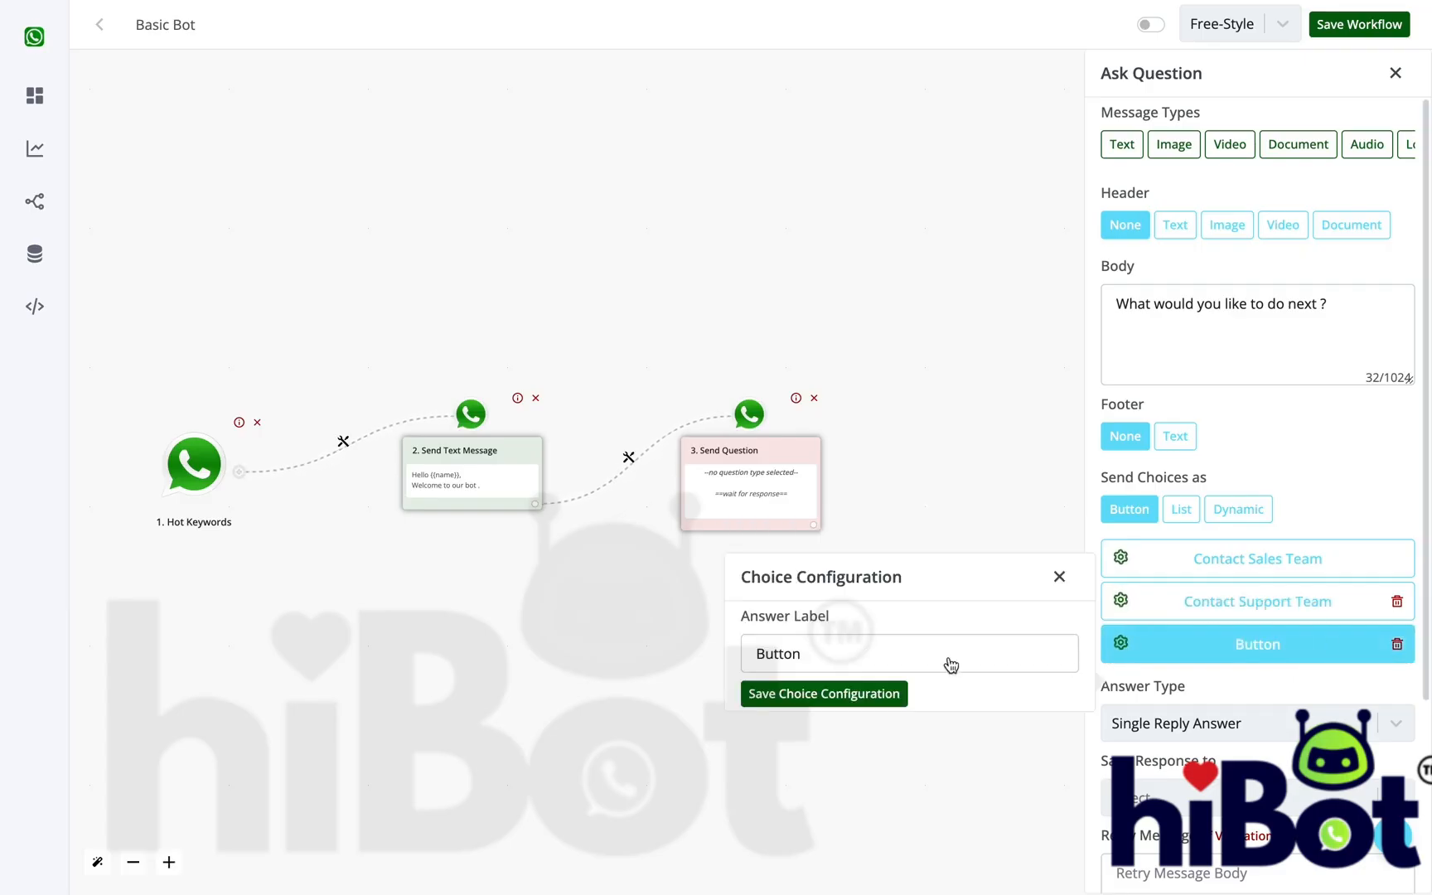
{"action": "double_click", "coordinate": [927, 652]}
{"action": "type", "text": "See De"}
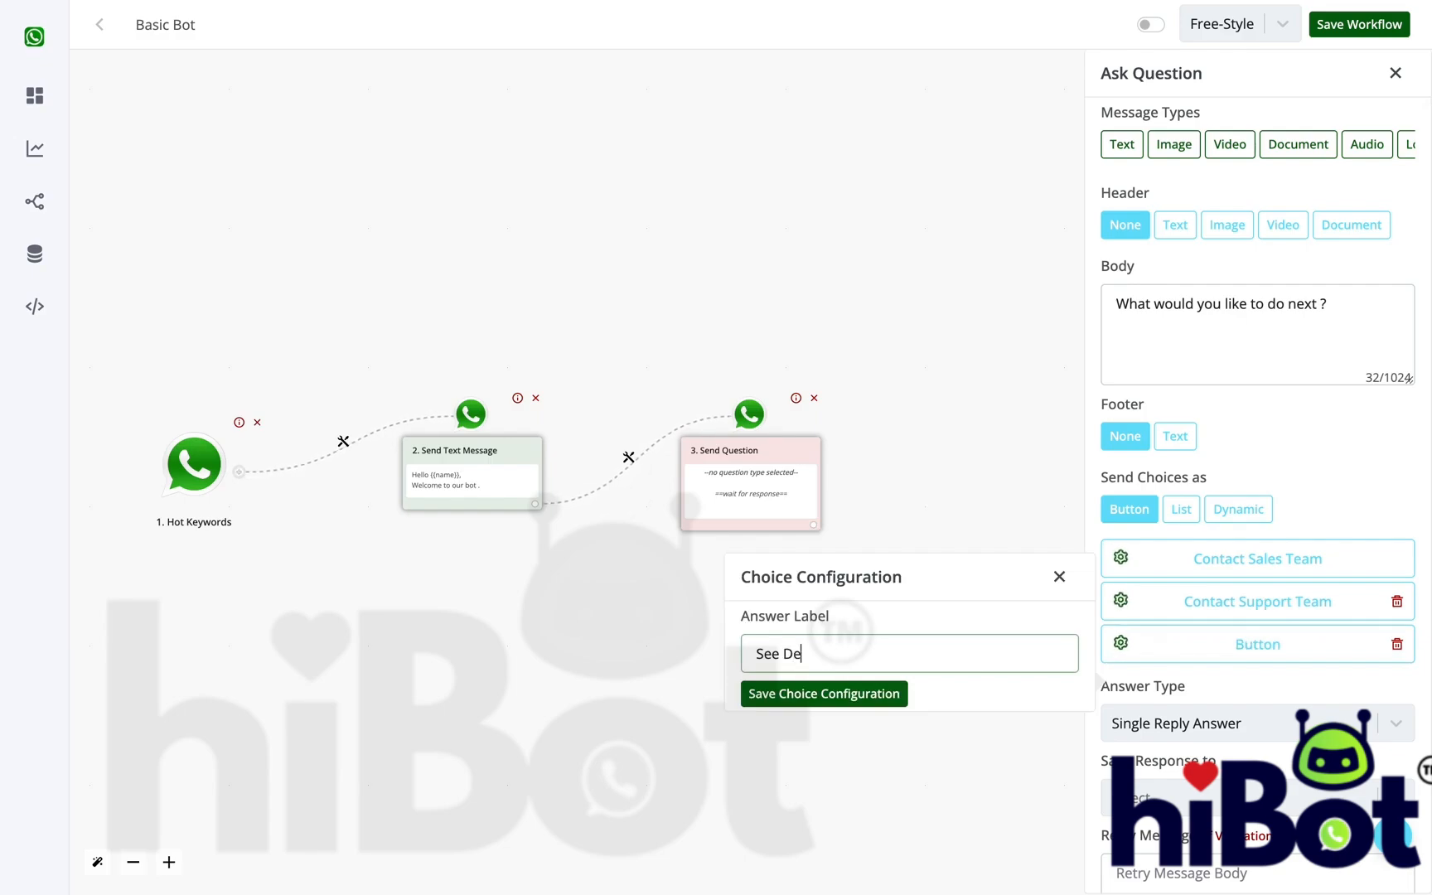
{"action": "type", "text": "mo"}
{"action": "left_click", "coordinate": [854, 694]}
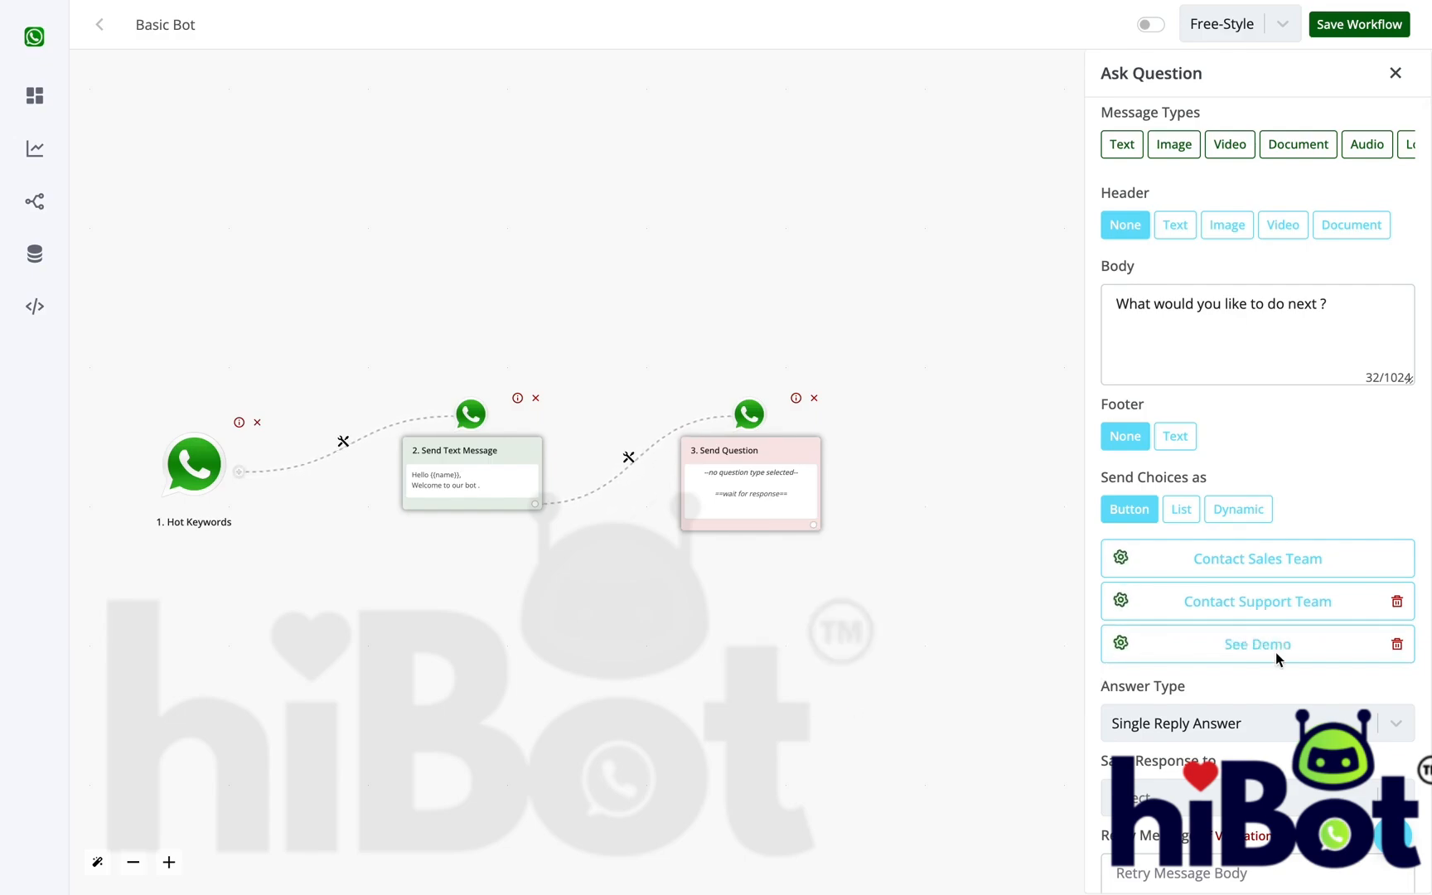
- Save the response of the "What would you like to do next ?" question to the category field
{"action": "scroll", "coordinate": [1276, 652], "scroll_direction": "down", "scroll_amount": 2}
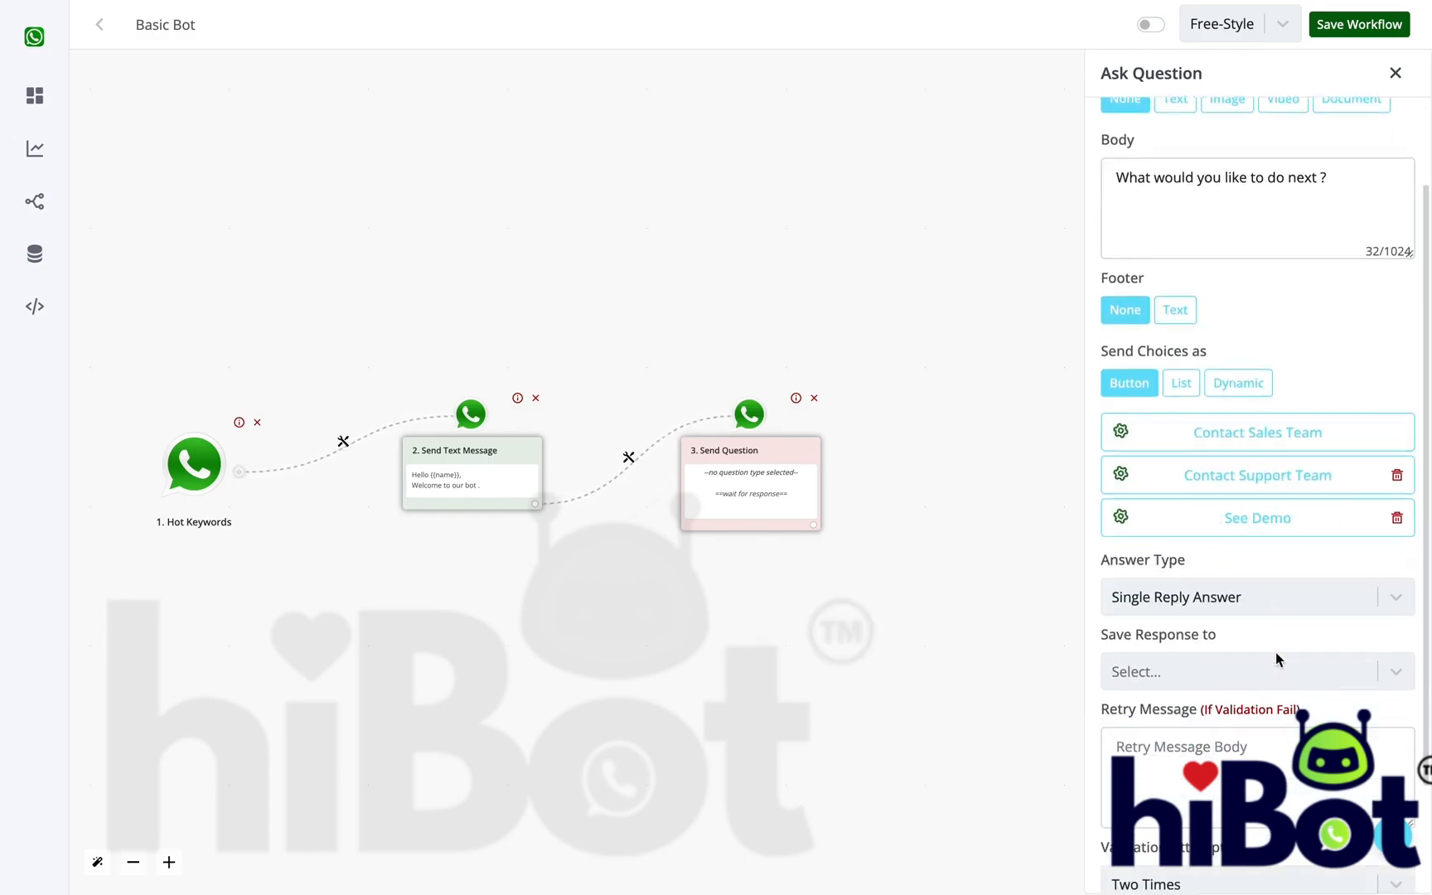
{"action": "scroll", "coordinate": [1276, 652], "scroll_direction": "down", "scroll_amount": 1}
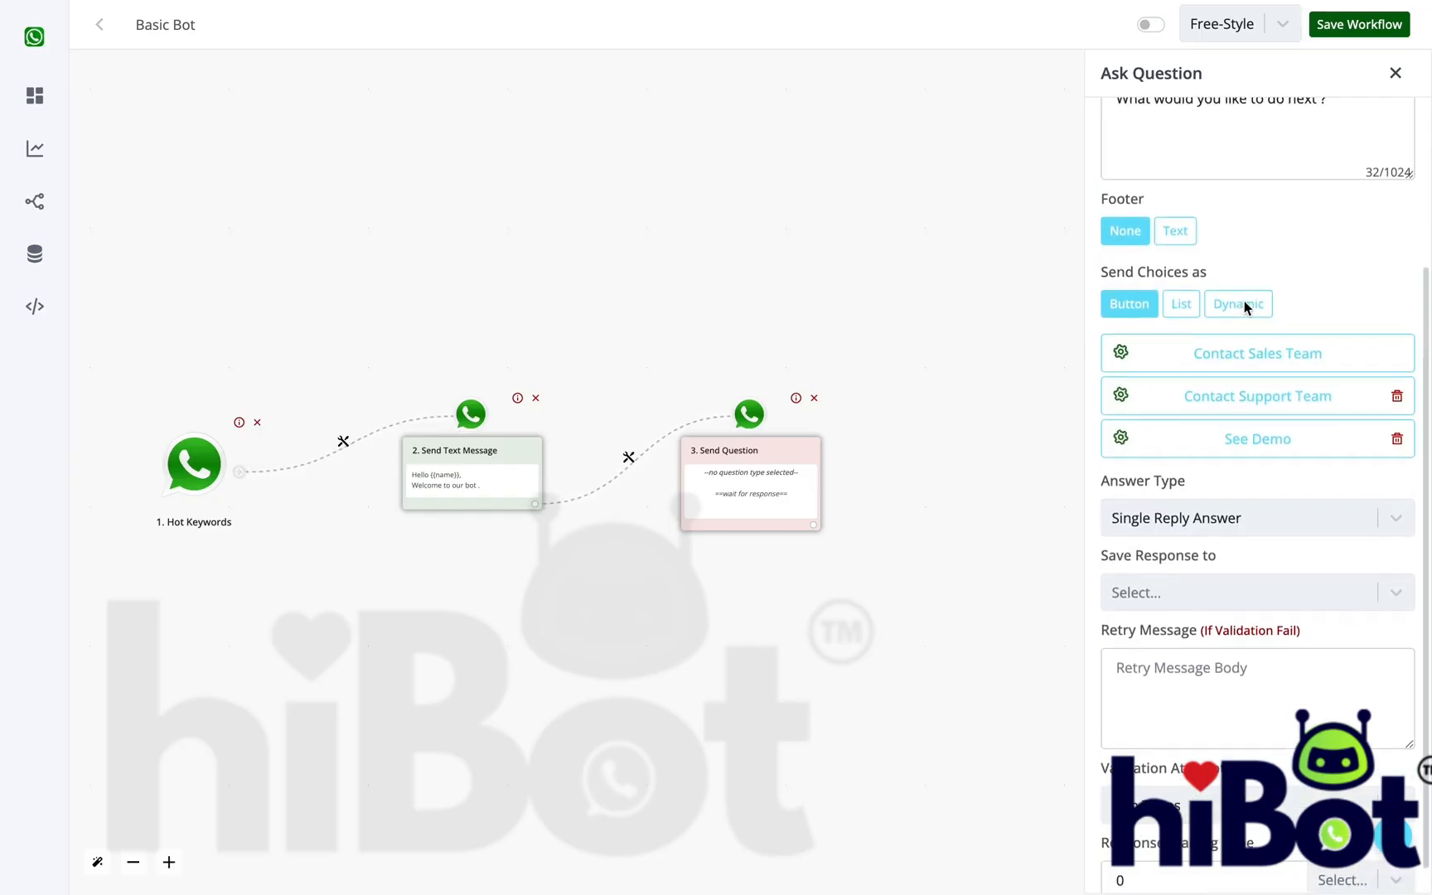
{"action": "scroll", "coordinate": [1246, 307], "scroll_direction": "up", "scroll_amount": 3}
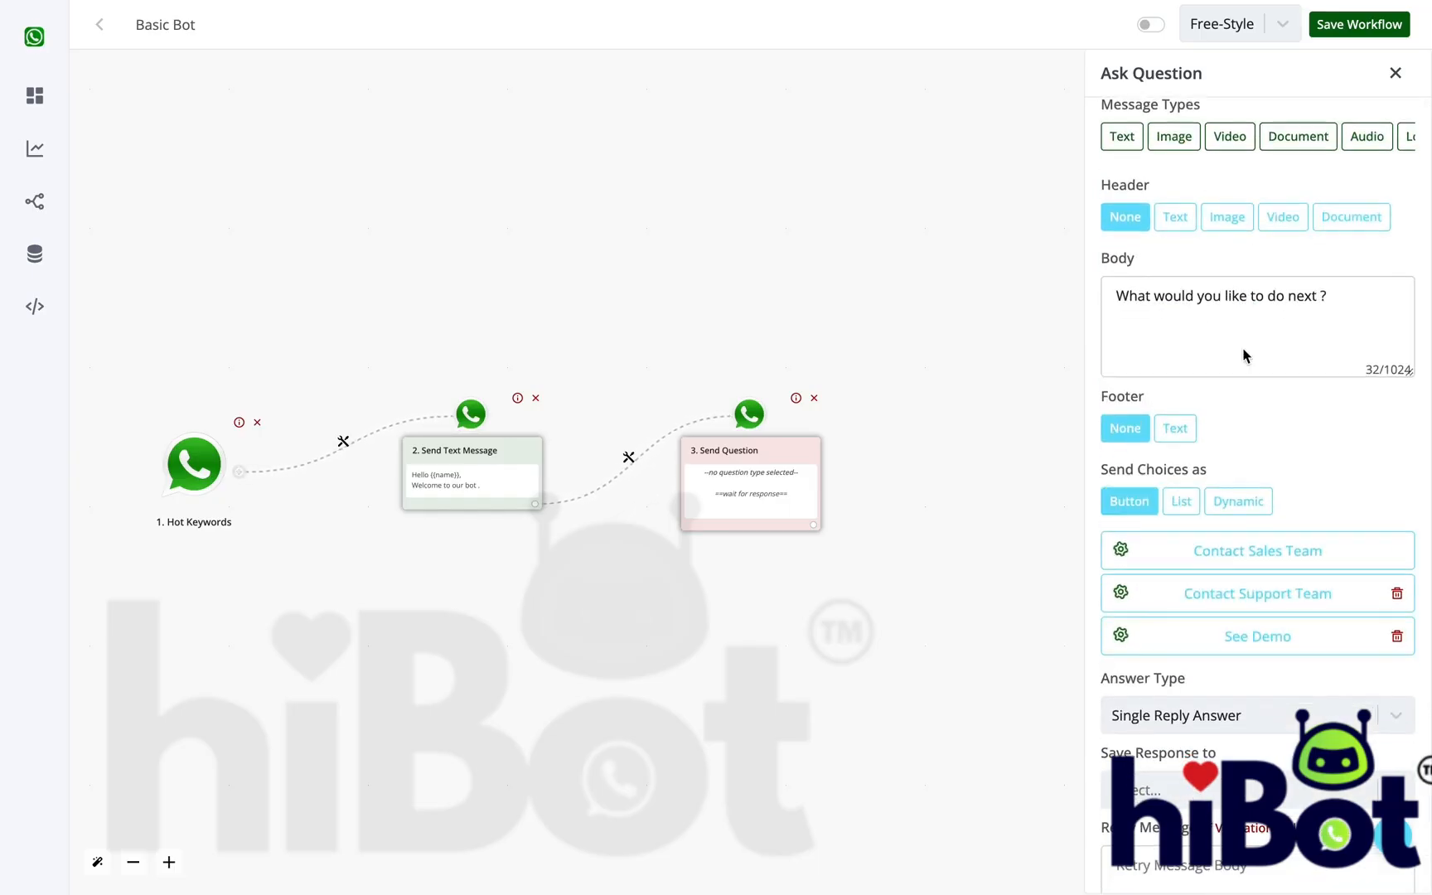
{"action": "scroll", "coordinate": [1243, 355], "scroll_direction": "down", "scroll_amount": 3}
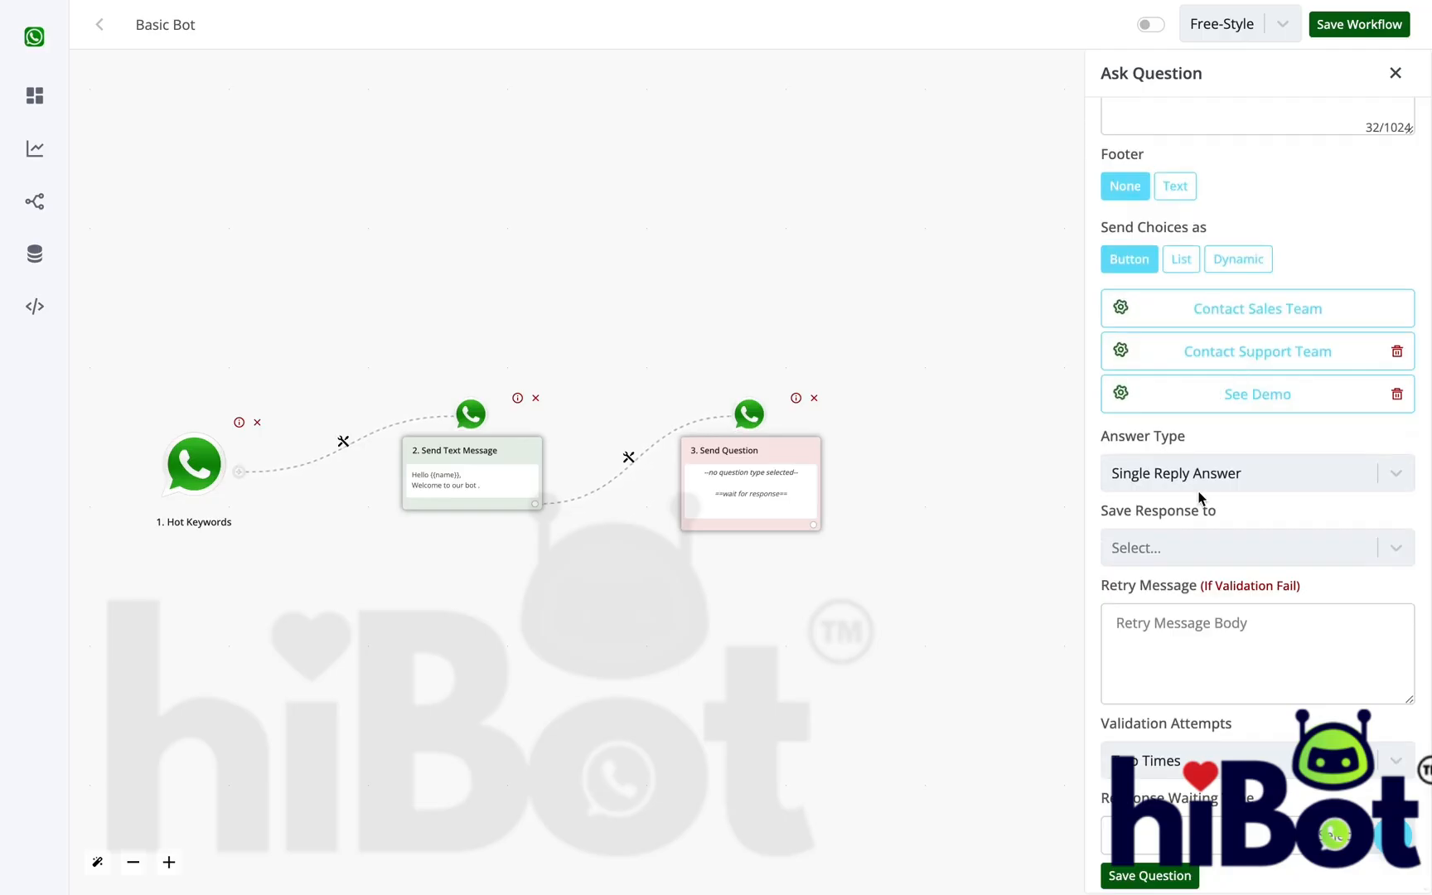
{"action": "left_click", "coordinate": [1151, 551]}
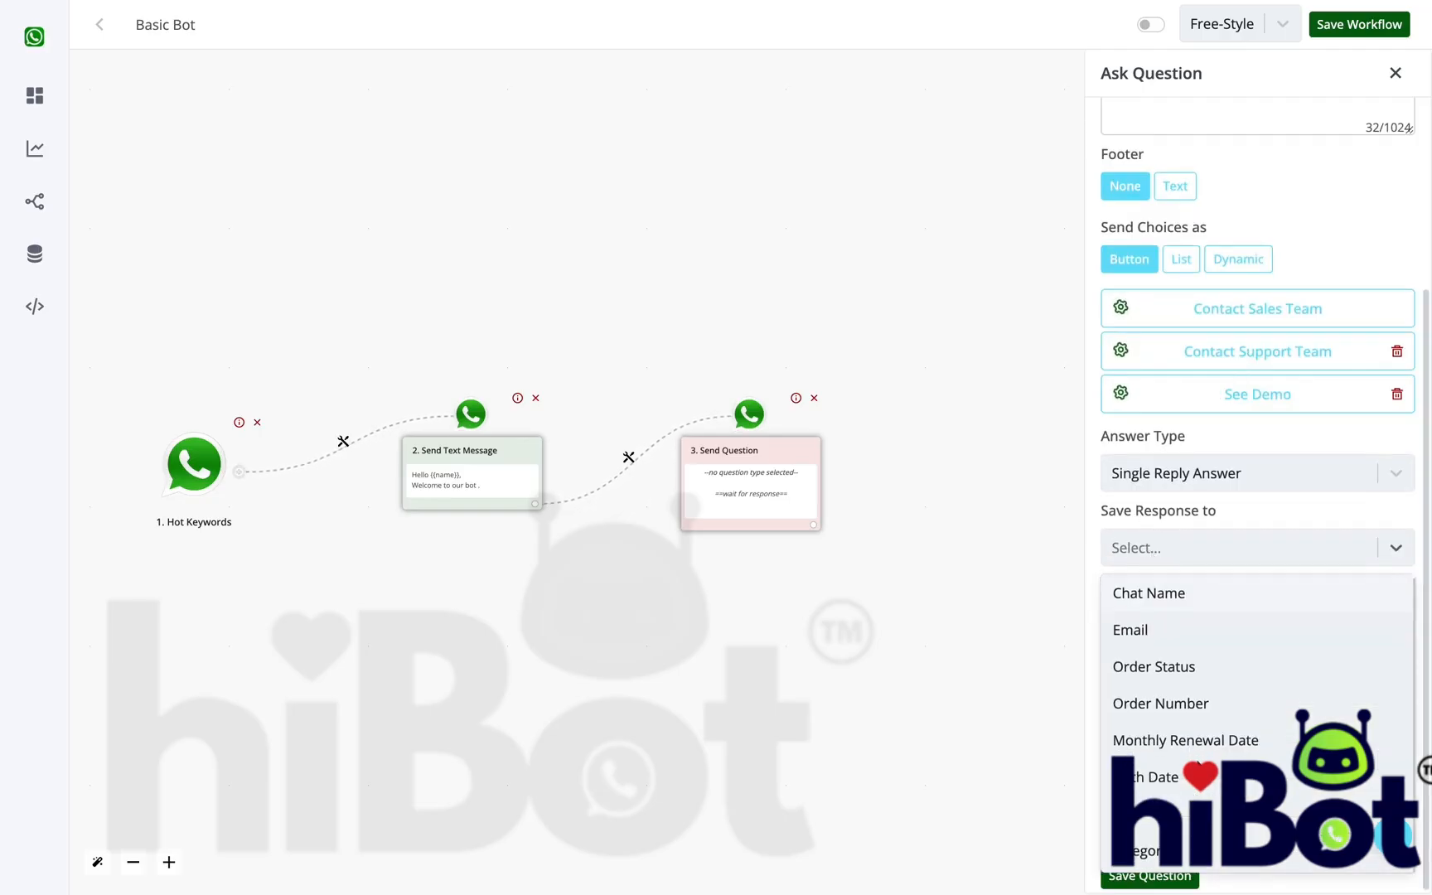
{"action": "left_click", "coordinate": [1189, 485]}
{"action": "left_click", "coordinate": [1166, 537]}
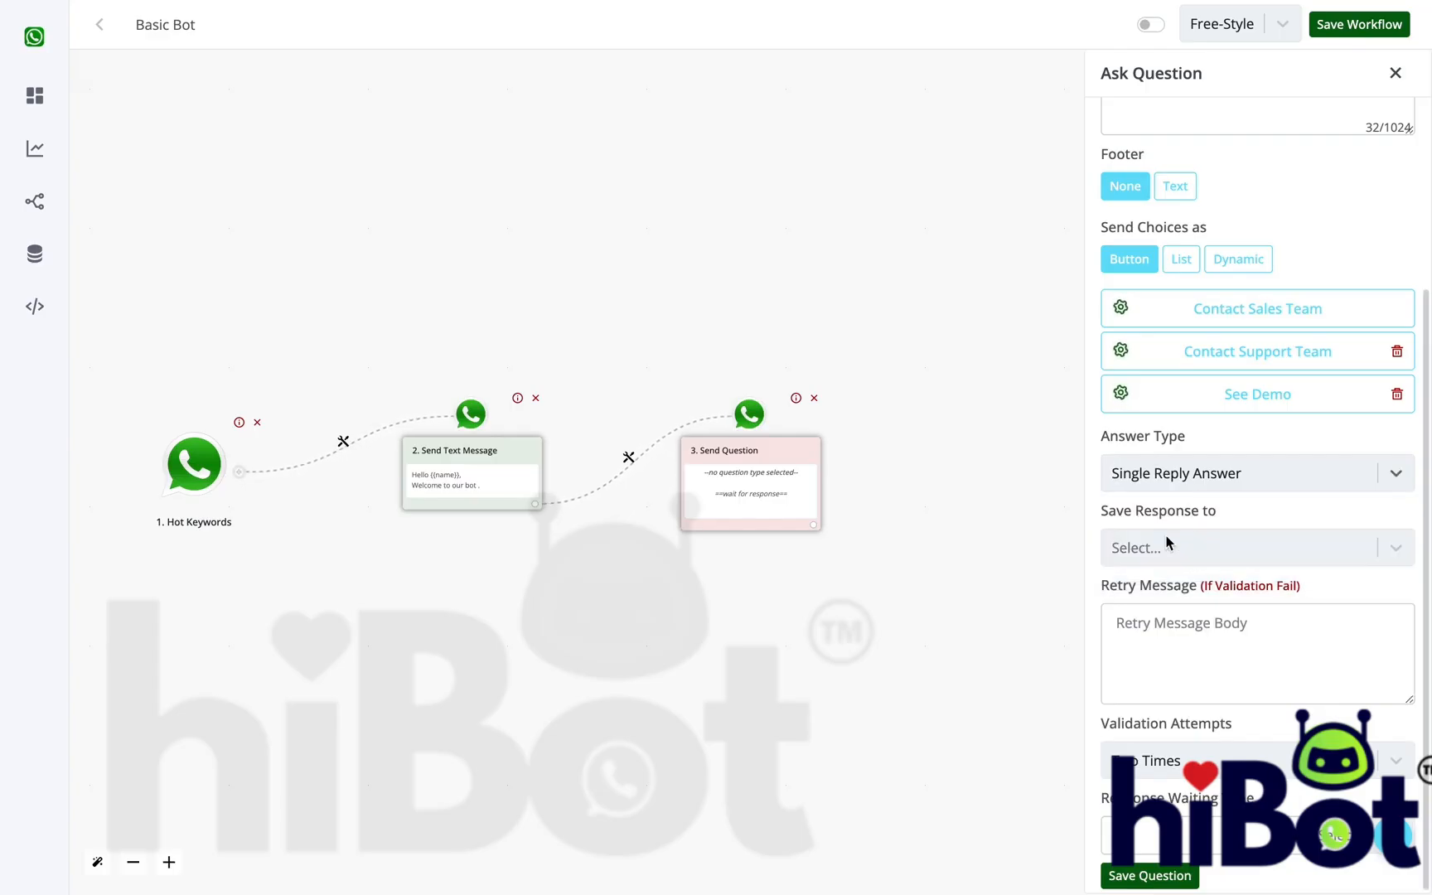
{"action": "left_click", "coordinate": [1168, 542]}
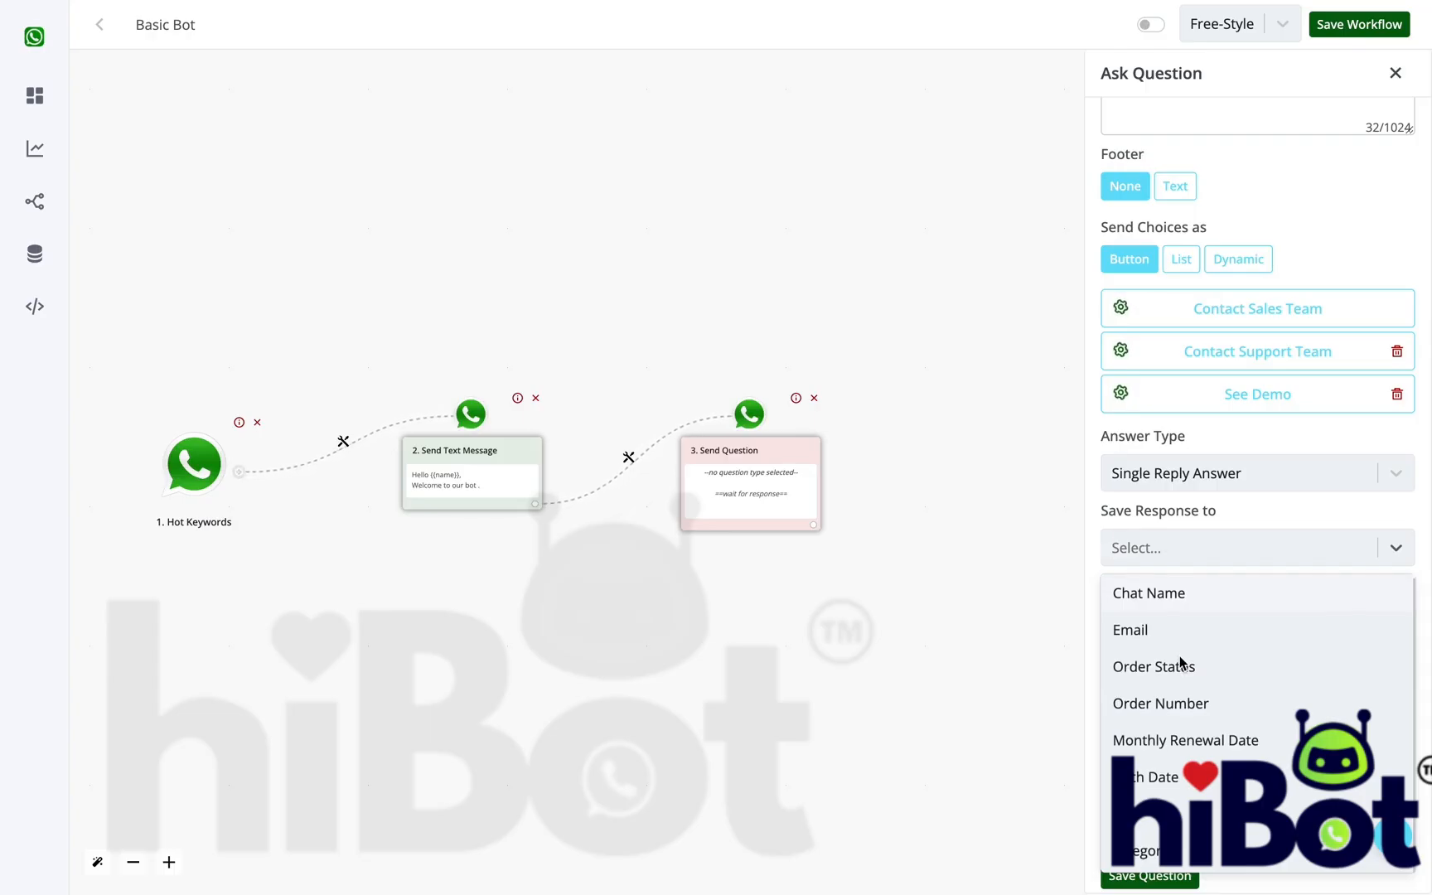
{"action": "left_click", "coordinate": [1152, 853]}
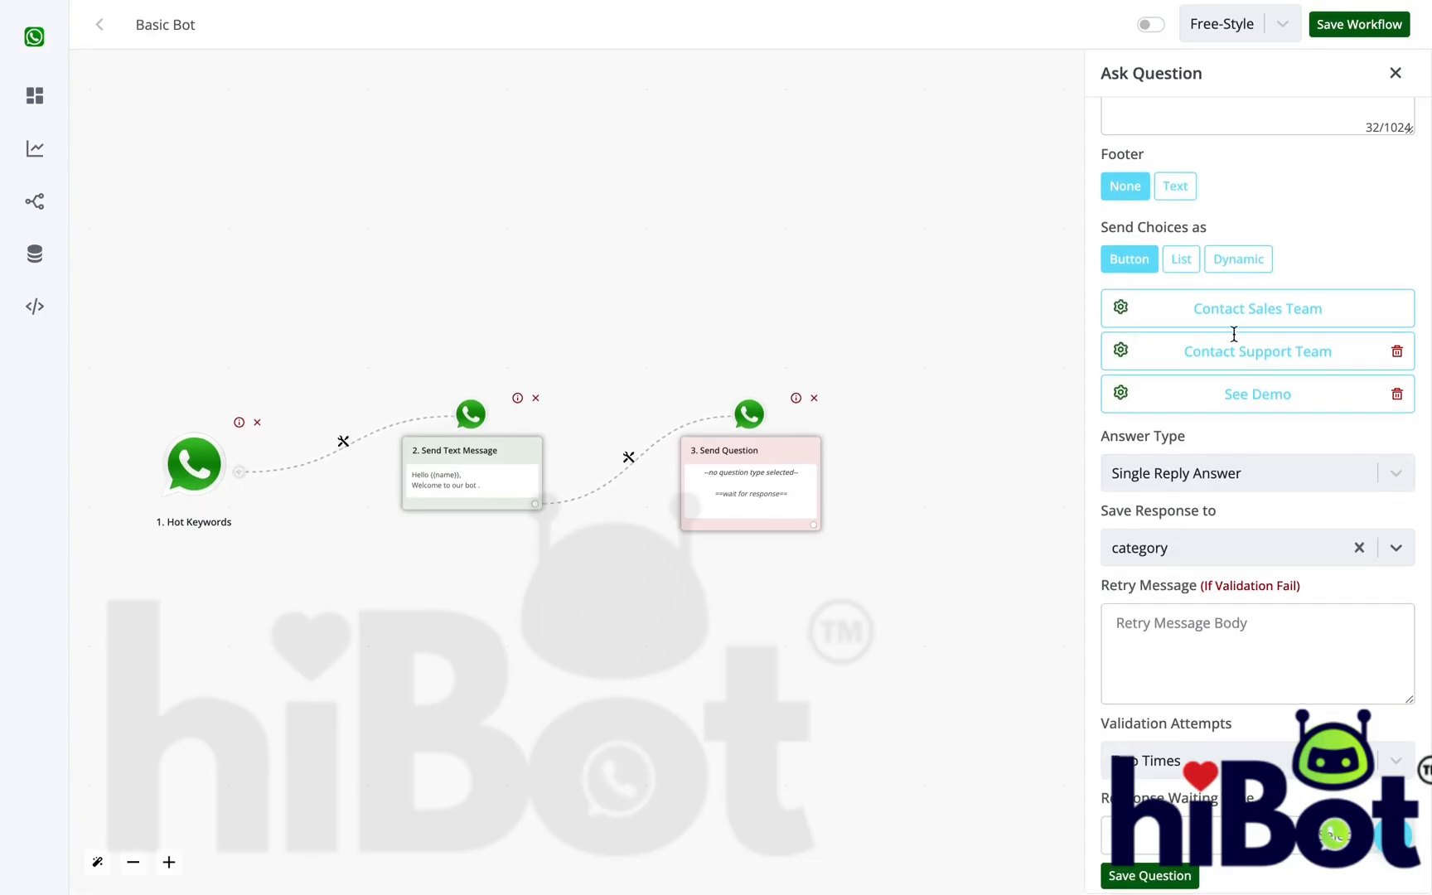
{"action": "left_click", "coordinate": [1212, 624]}
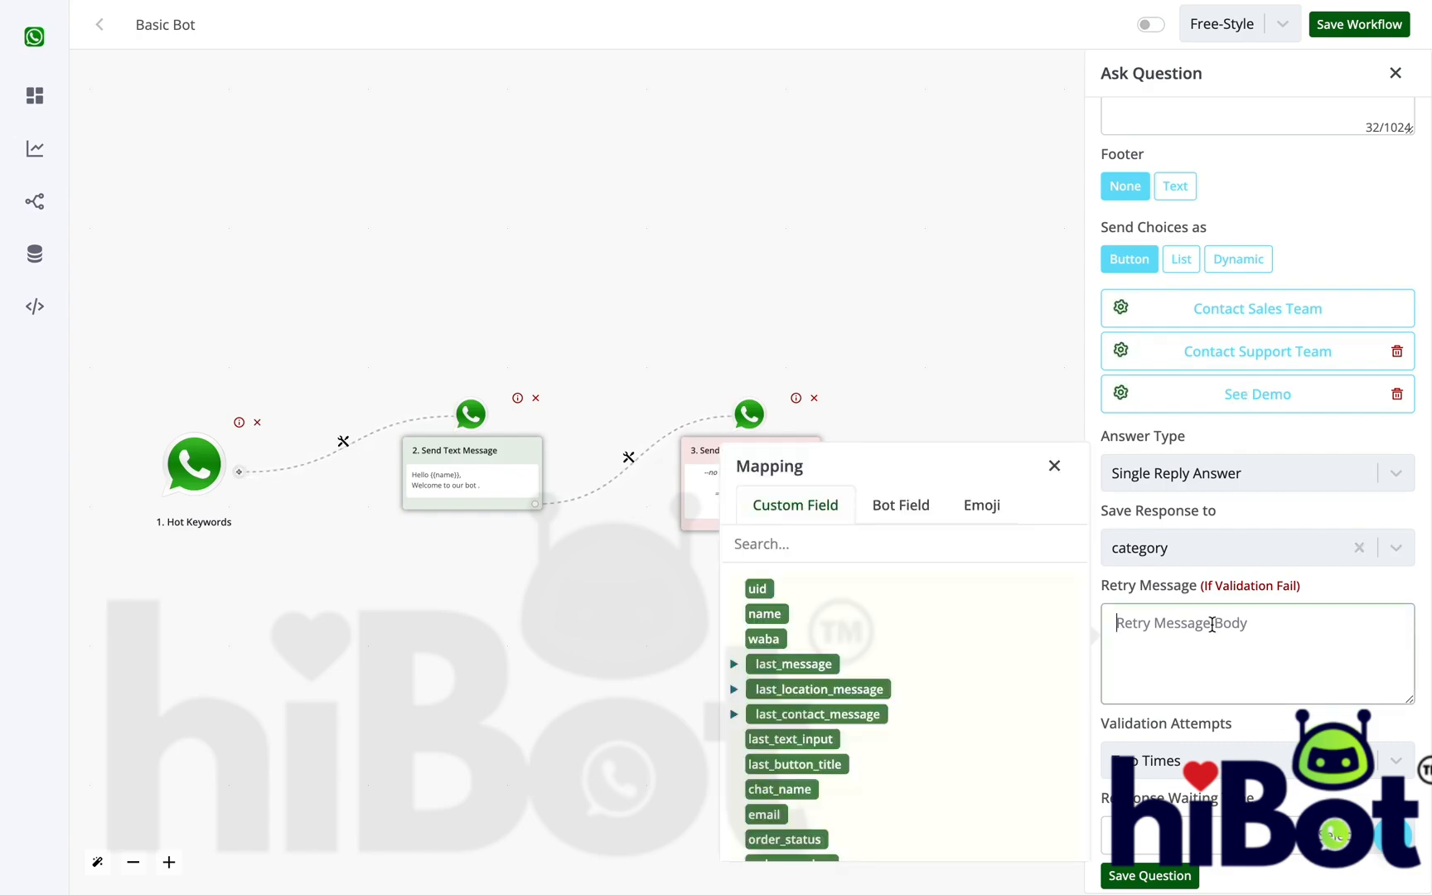
{"action": "left_click", "coordinate": [1054, 467]}
{"action": "left_click", "coordinate": [1294, 661]}
{"action": "left_click", "coordinate": [1055, 467]}
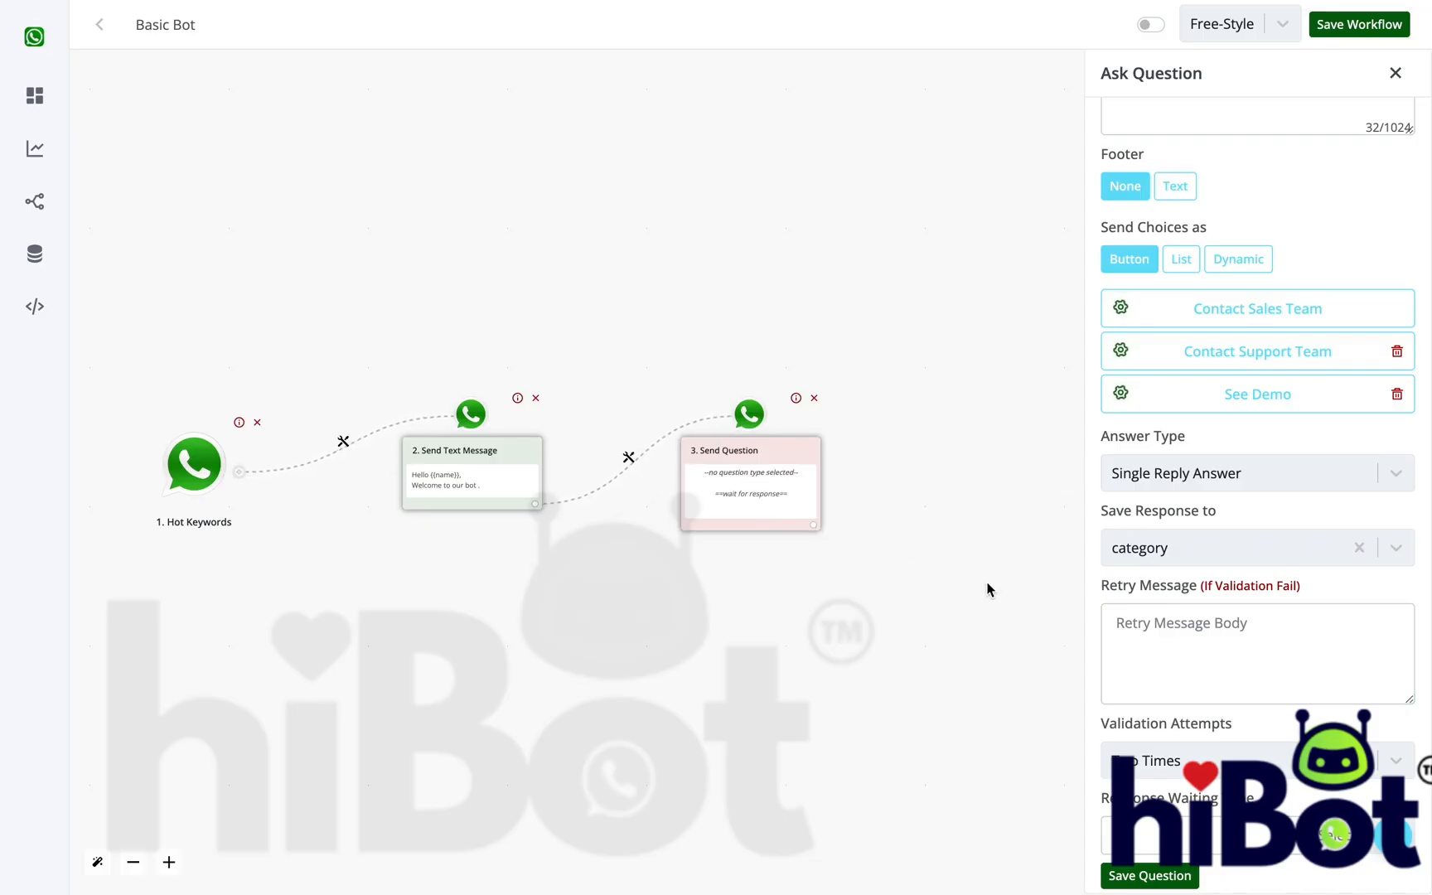
- Set the question's response waiting time to 0 hours and save the question
{"action": "left_click", "coordinate": [1372, 835]}
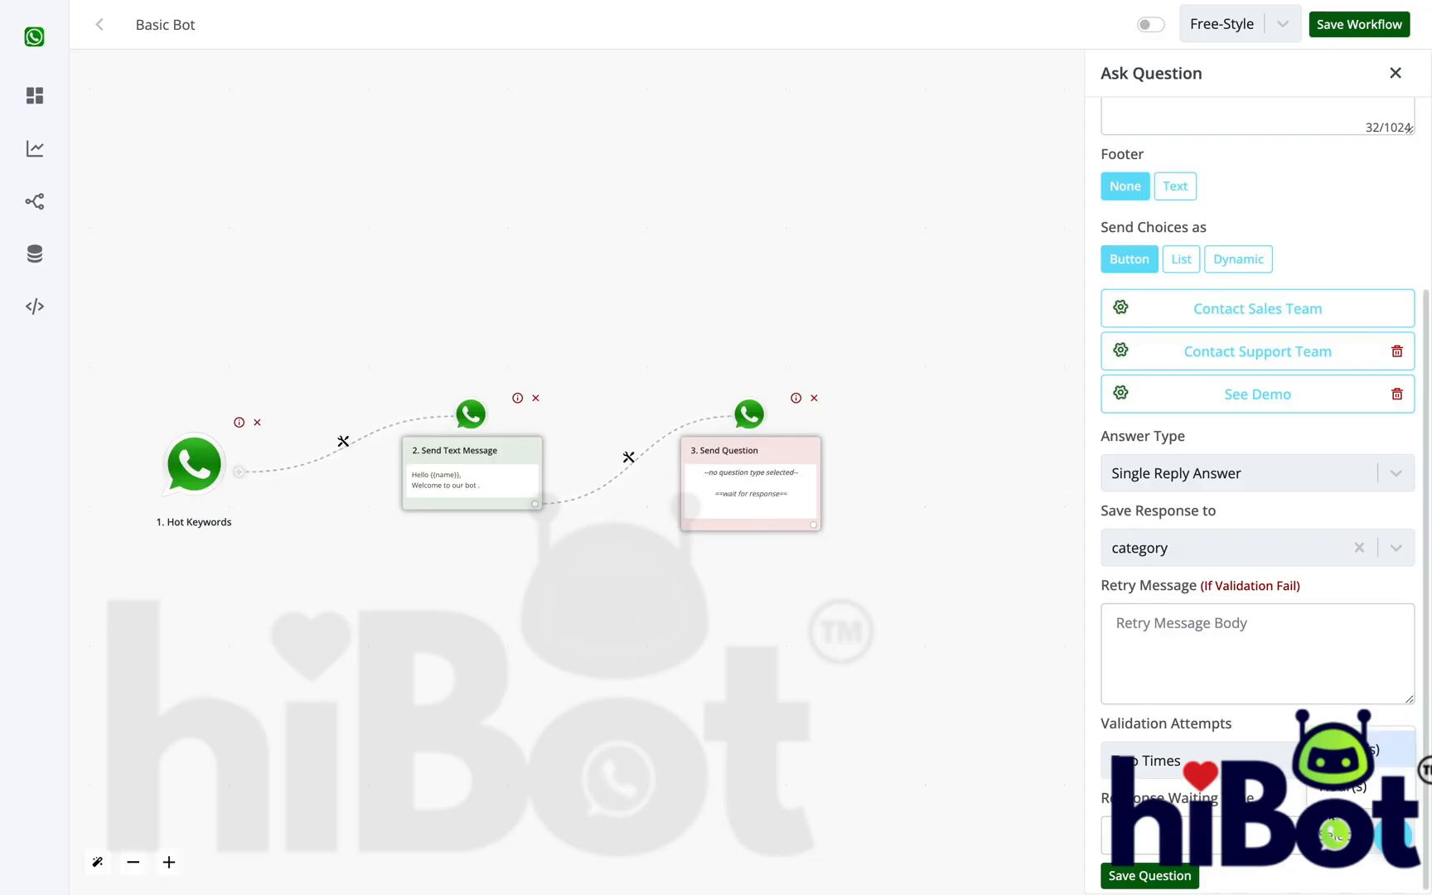
{"action": "left_click", "coordinate": [1339, 788]}
{"action": "left_click", "coordinate": [1244, 834]}
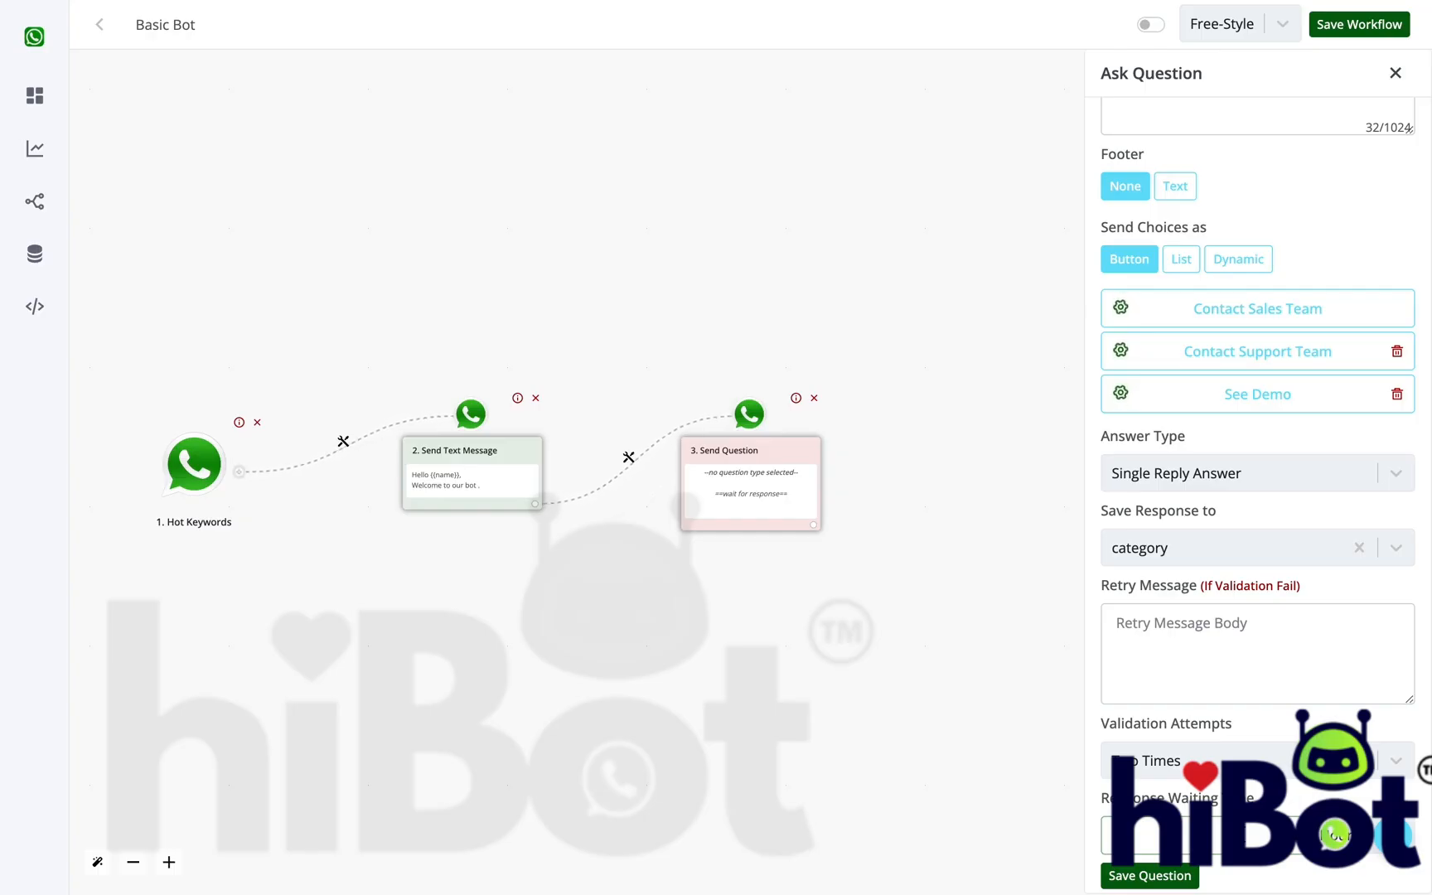
{"action": "type", "text": "0"}
{"action": "left_click", "coordinate": [1178, 874]}
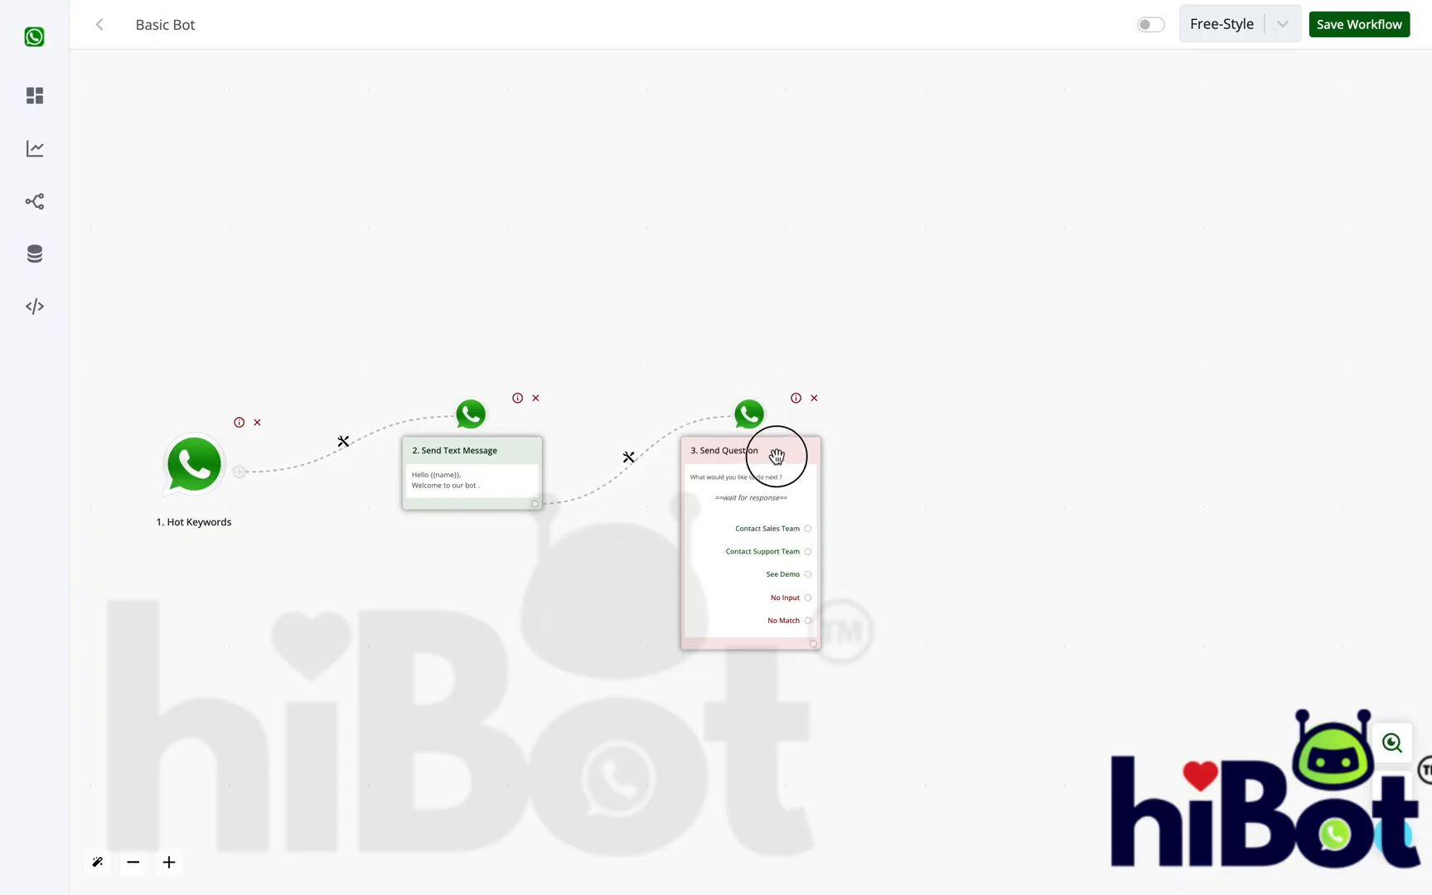
- Move the Send Question node up and branch its Contact Sales Team and Contact Support Team answers out to new empty nodes
{"action": "left_click_drag", "start_coordinate": [776, 455], "coordinate": [775, 358]}
{"action": "scroll", "coordinate": [777, 358], "scroll_direction": "up", "scroll_amount": 5}
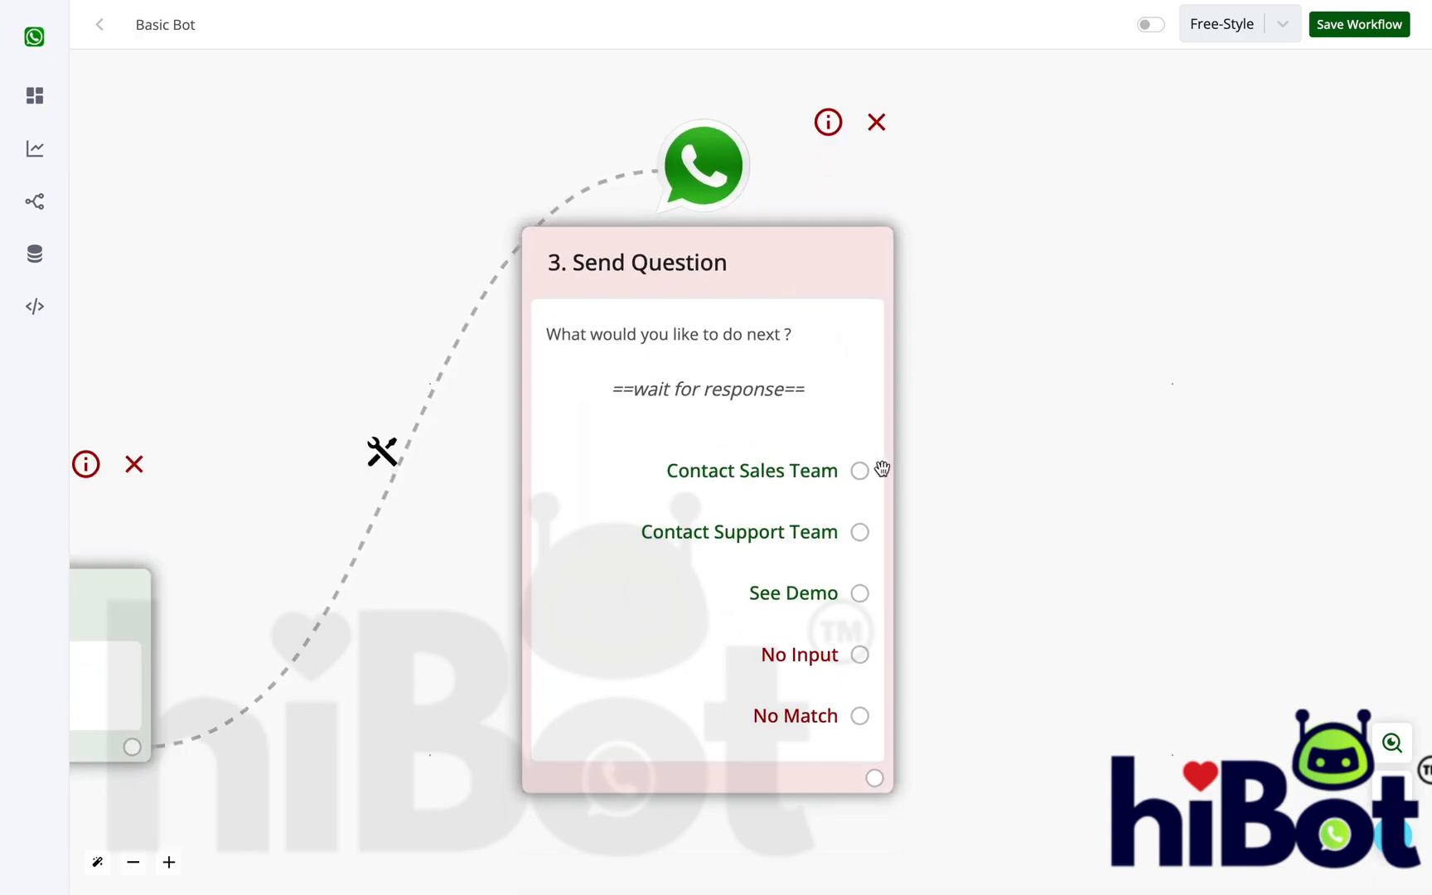
{"action": "left_click_drag", "start_coordinate": [861, 470], "coordinate": [1293, 282]}
{"action": "scroll", "coordinate": [998, 481], "scroll_direction": "down", "scroll_amount": 5}
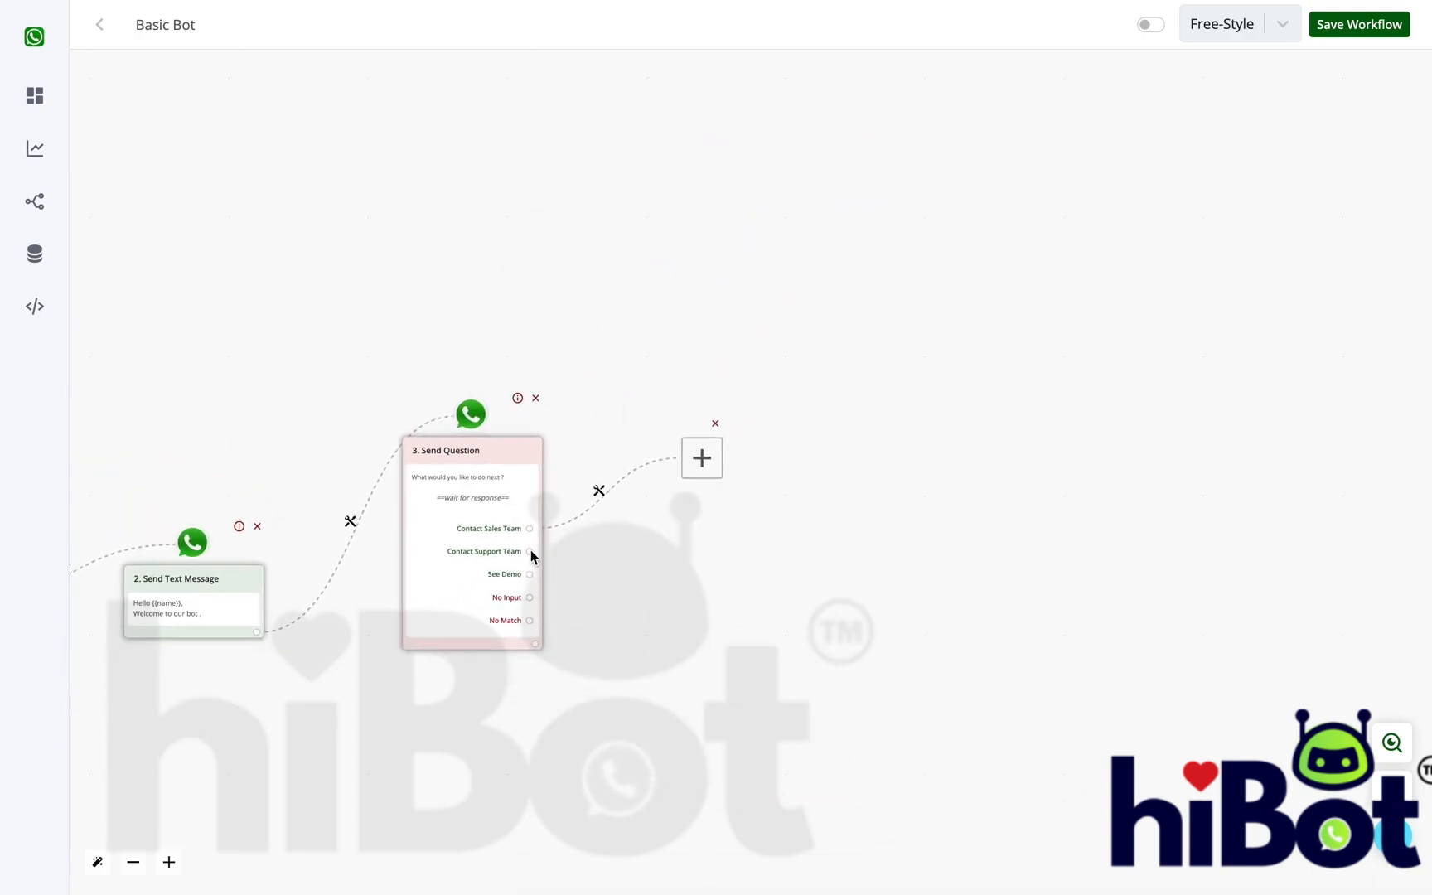
{"action": "left_click_drag", "start_coordinate": [531, 551], "coordinate": [686, 660]}
- Add an Assign to Agent action for Demo account to the Contact Sales Team branch, save it and move its node up
{"action": "left_click", "coordinate": [705, 456]}
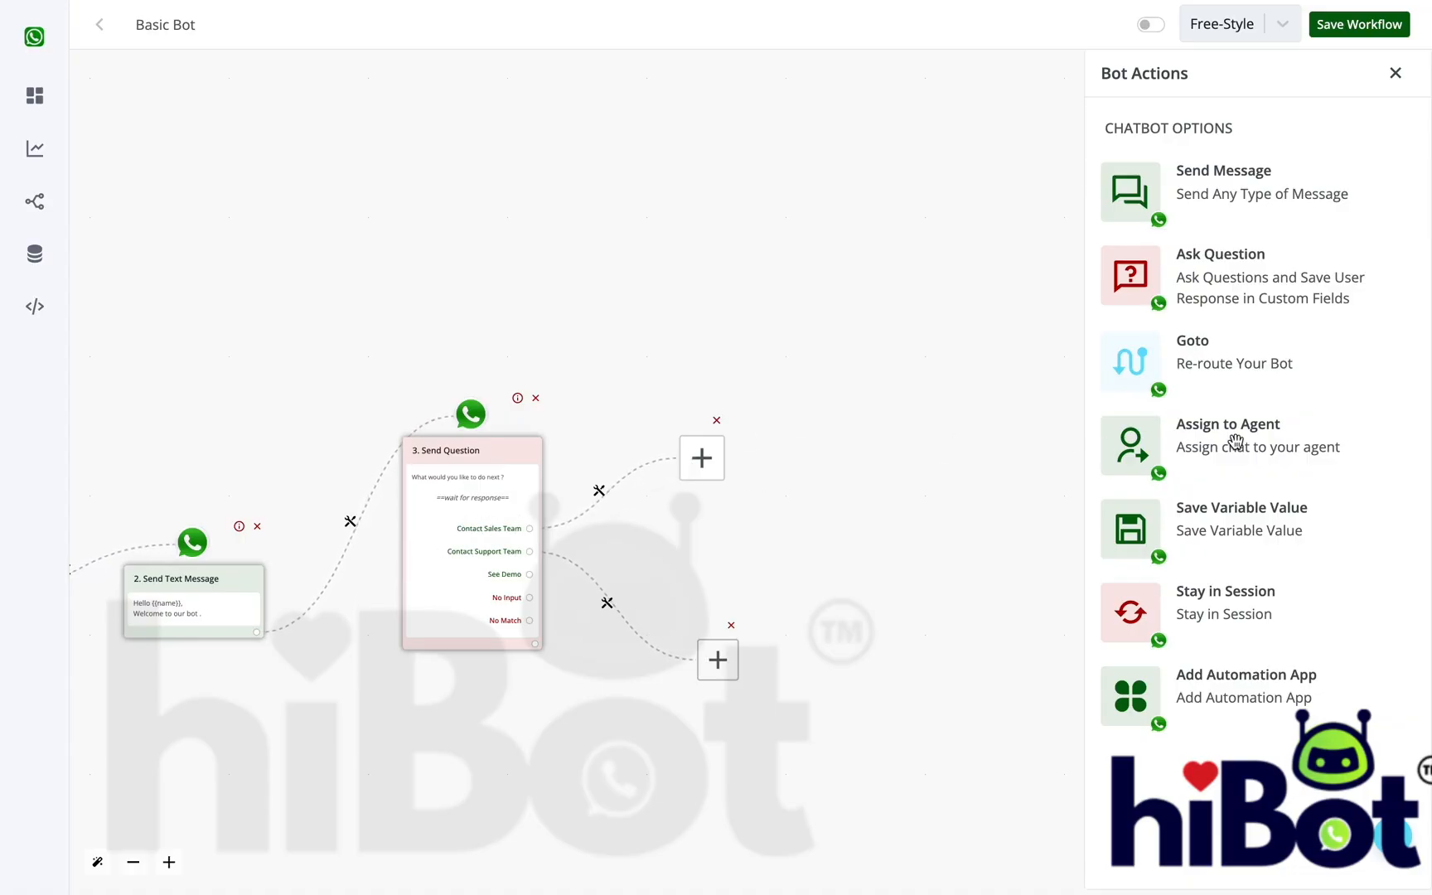
{"action": "left_click", "coordinate": [1180, 452]}
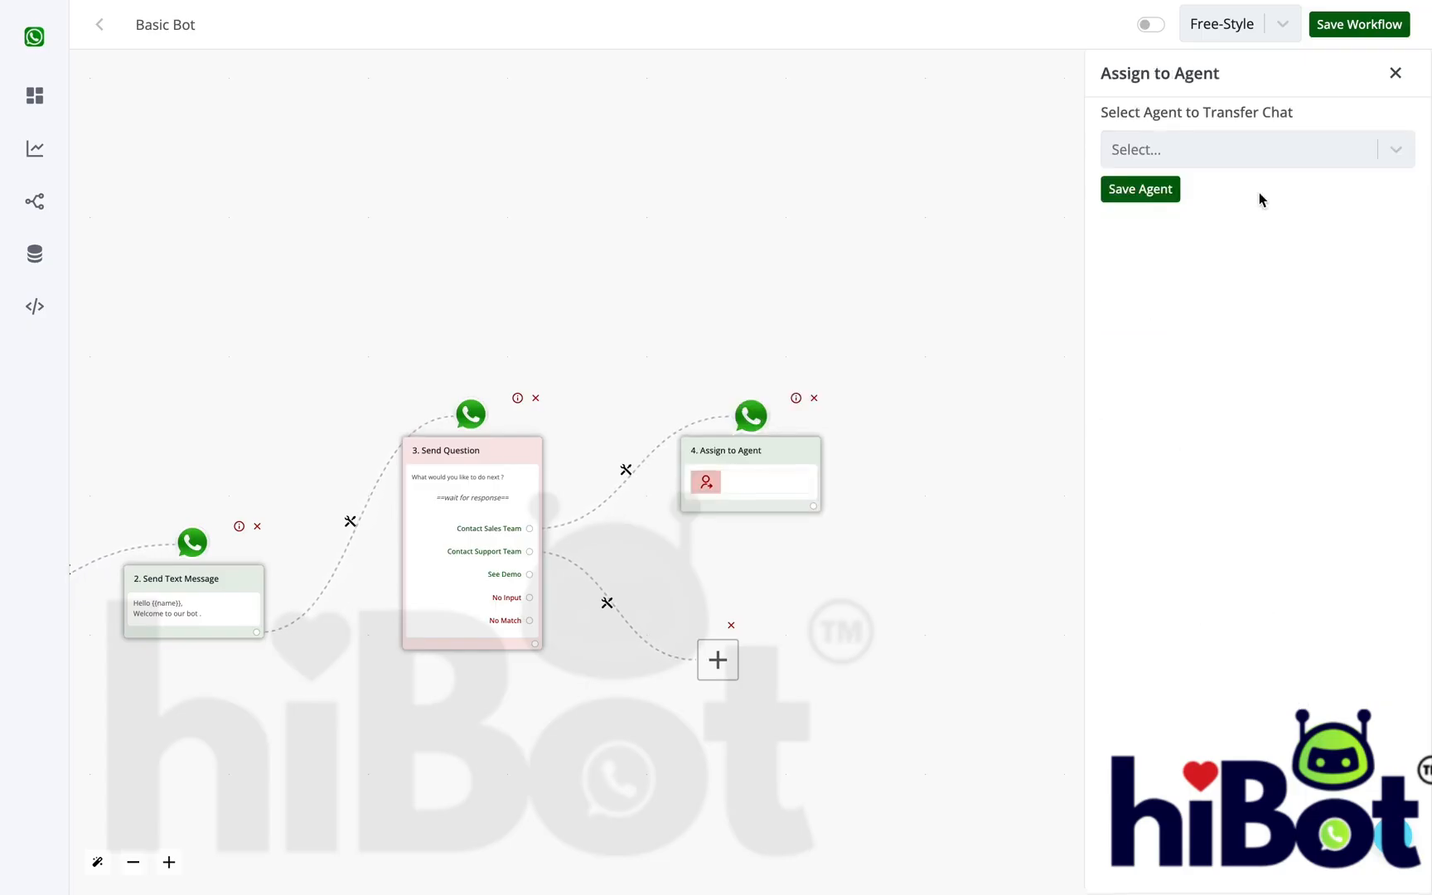
{"action": "left_click", "coordinate": [1355, 154]}
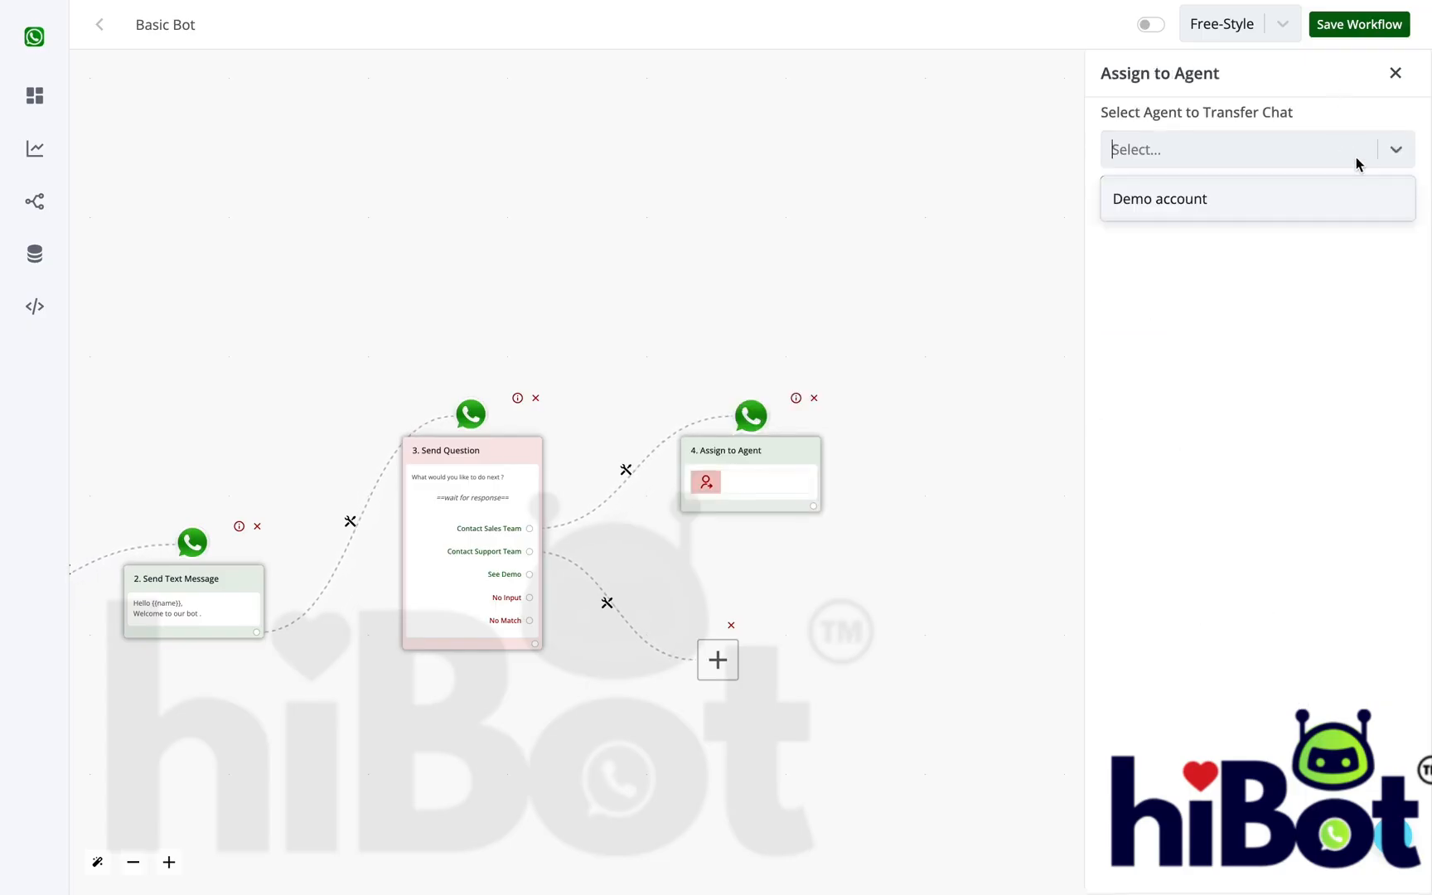
{"action": "left_click", "coordinate": [1208, 204]}
{"action": "left_click", "coordinate": [1157, 190]}
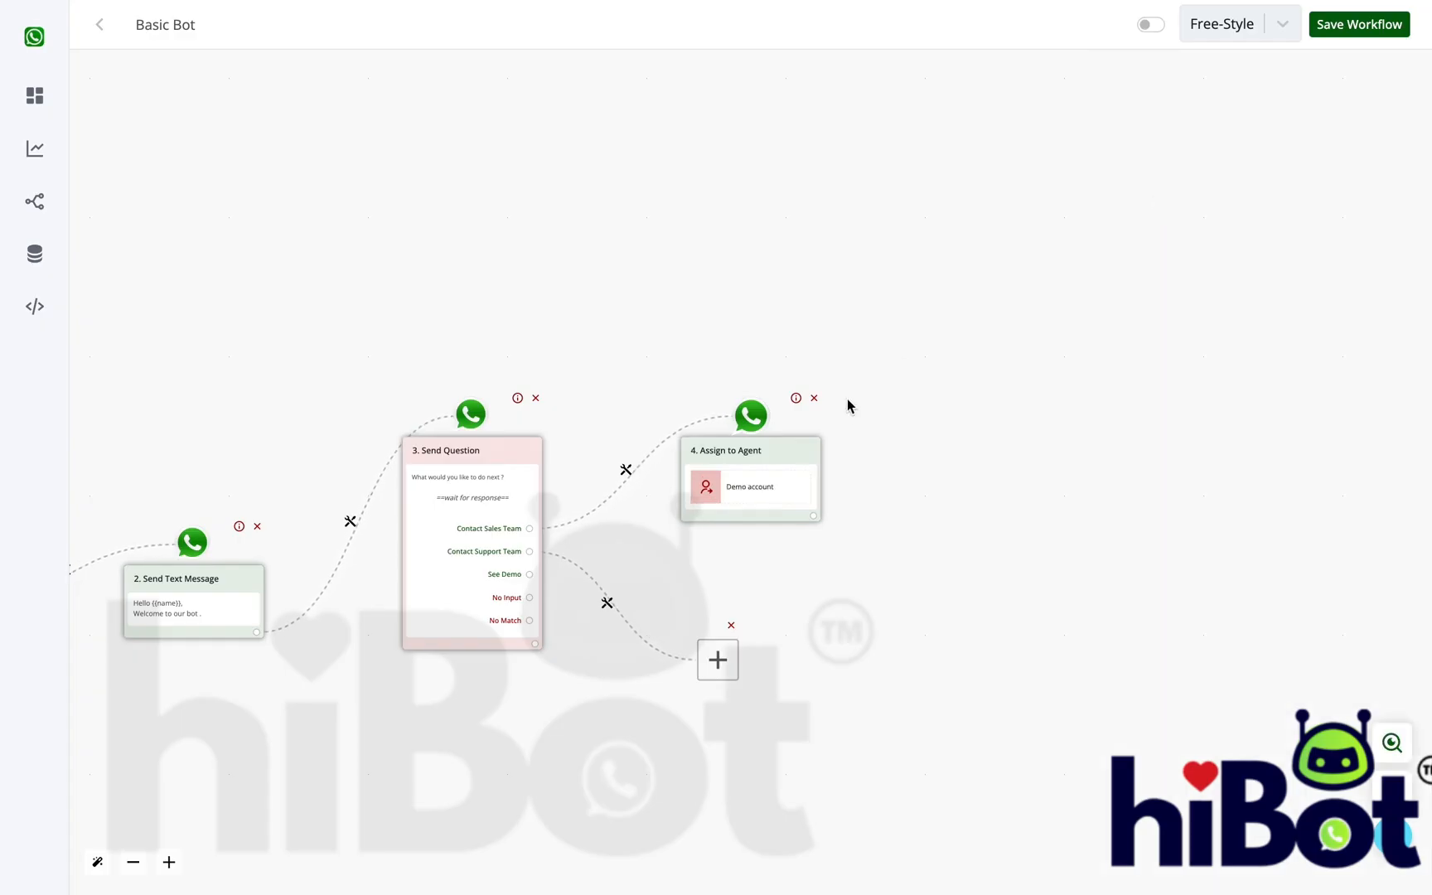
{"action": "left_click_drag", "start_coordinate": [780, 418], "coordinate": [789, 317]}
- Add an interactive Ask Question action to the Contact Support Team branch with the body "Are you a Free Or Paid User ?"
{"action": "left_click_drag", "start_coordinate": [717, 664], "coordinate": [750, 564]}
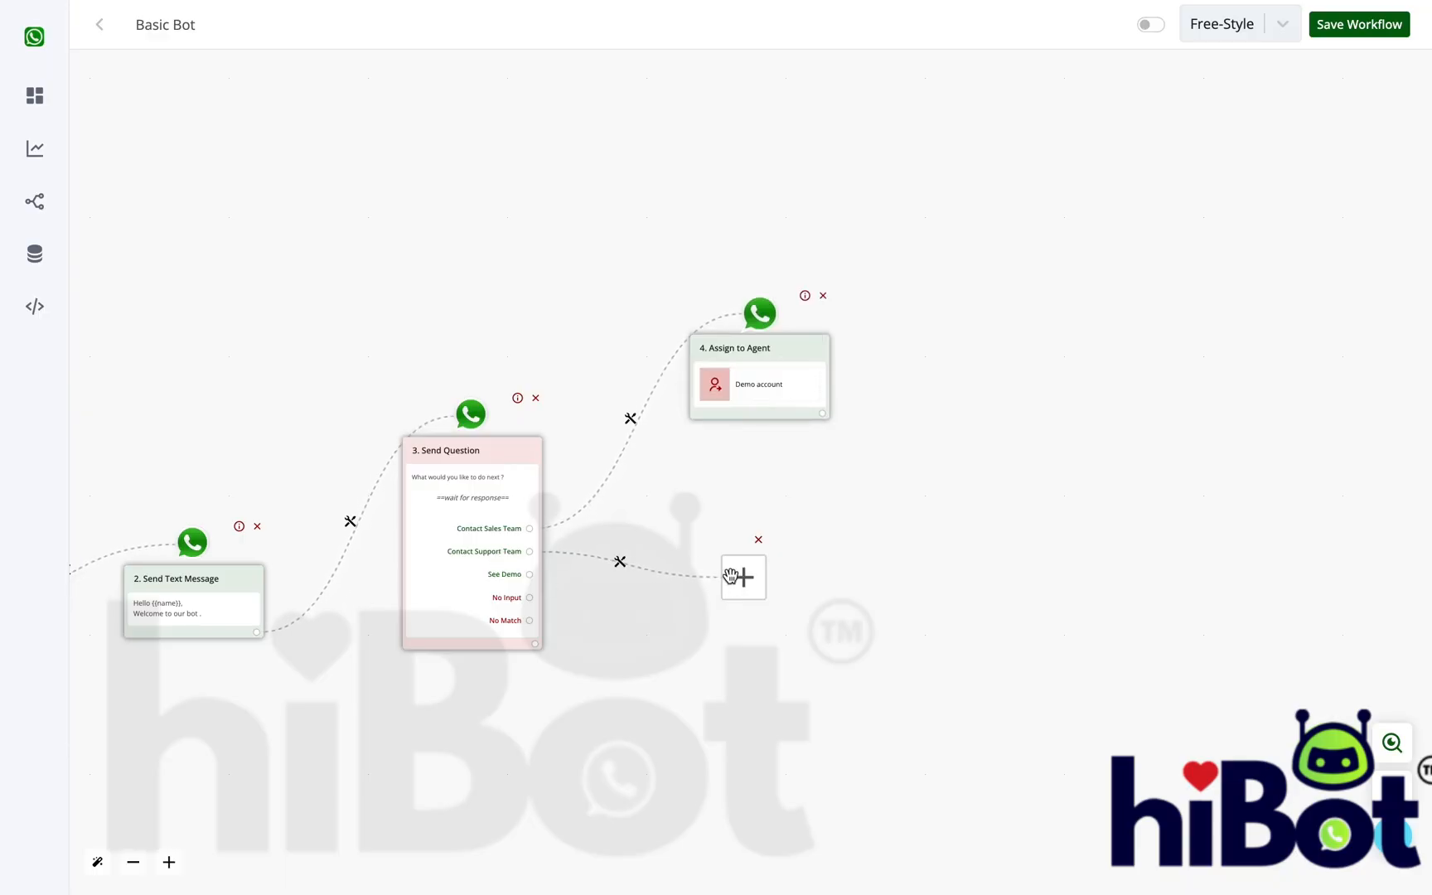
{"action": "left_click", "coordinate": [732, 577]}
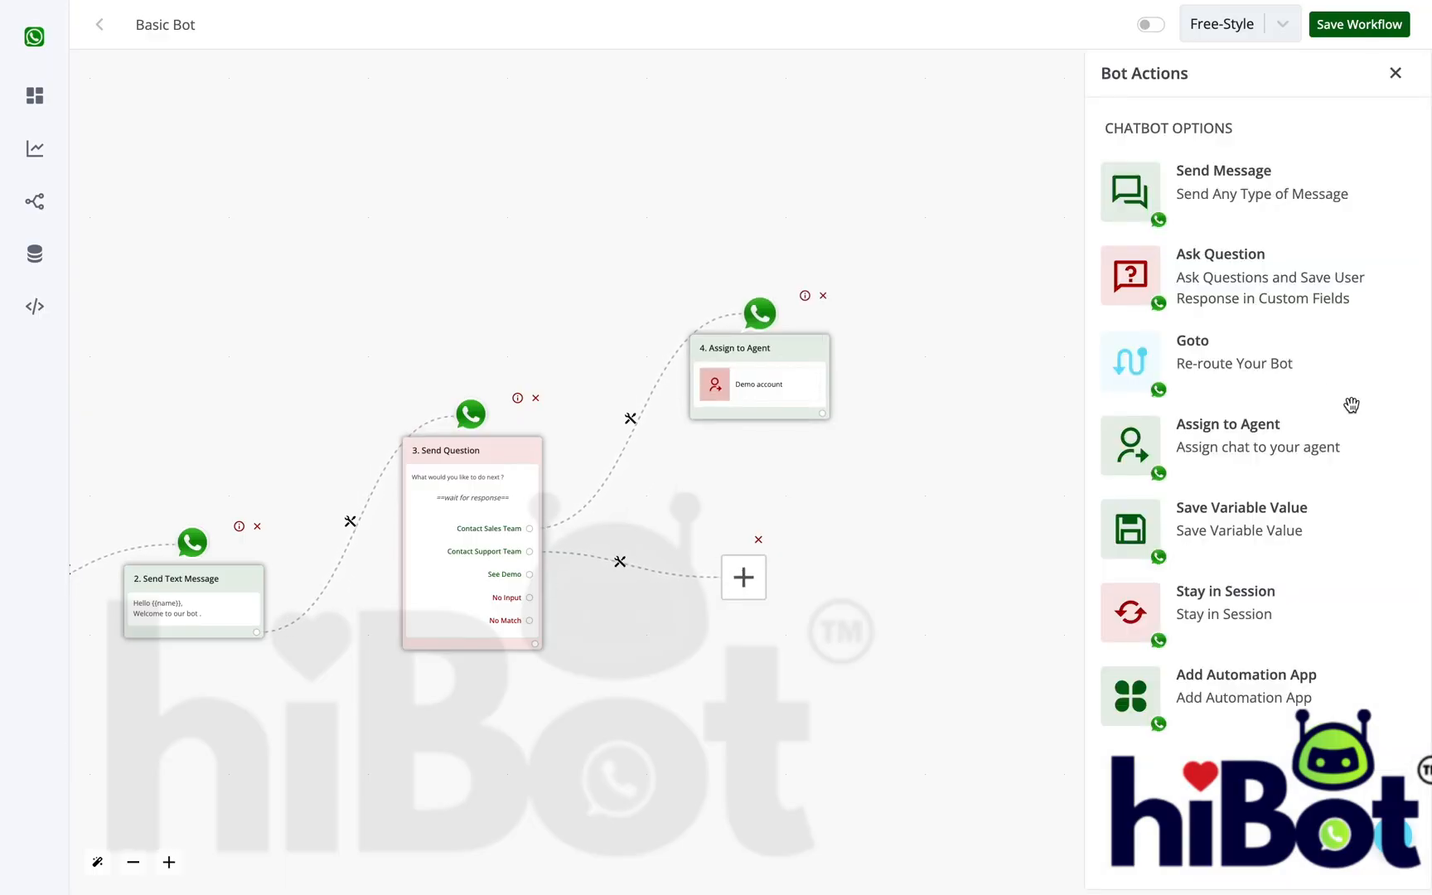
{"action": "left_click", "coordinate": [1276, 280]}
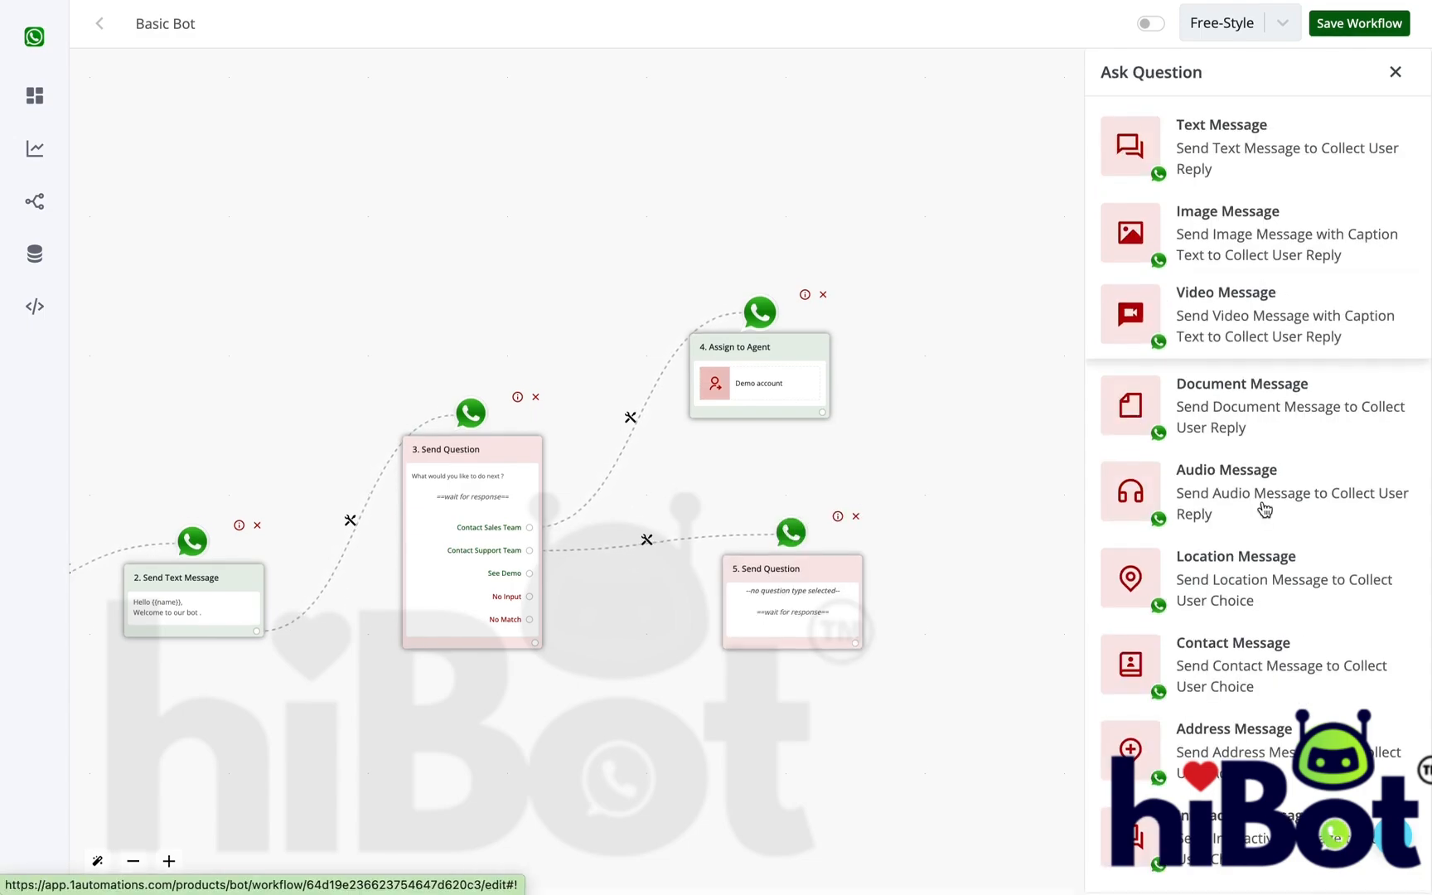
{"action": "left_click", "coordinate": [1253, 833]}
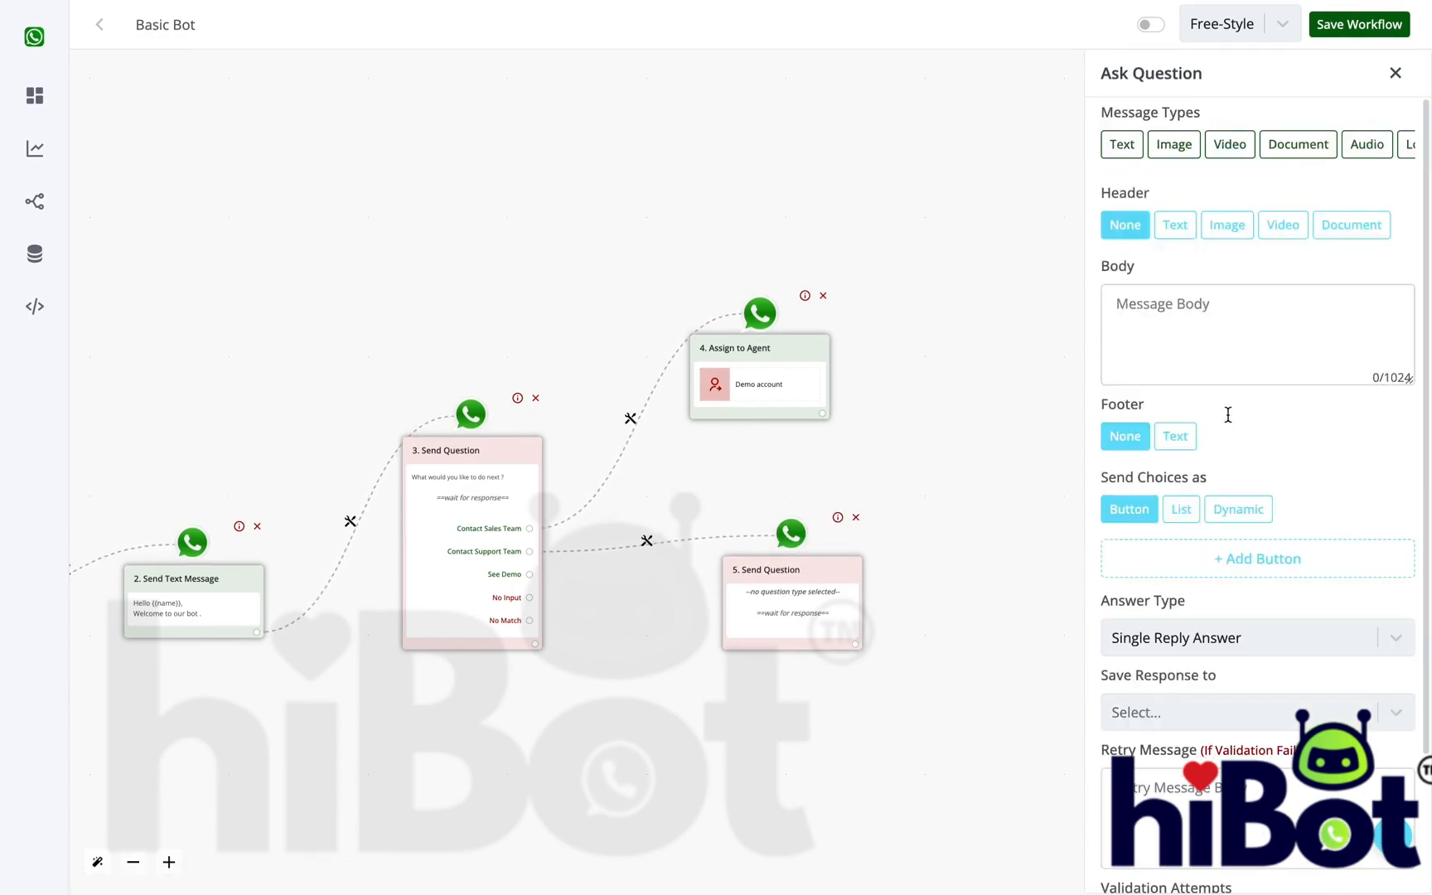
{"action": "left_click", "coordinate": [1222, 359]}
{"action": "type", "text": "A"}
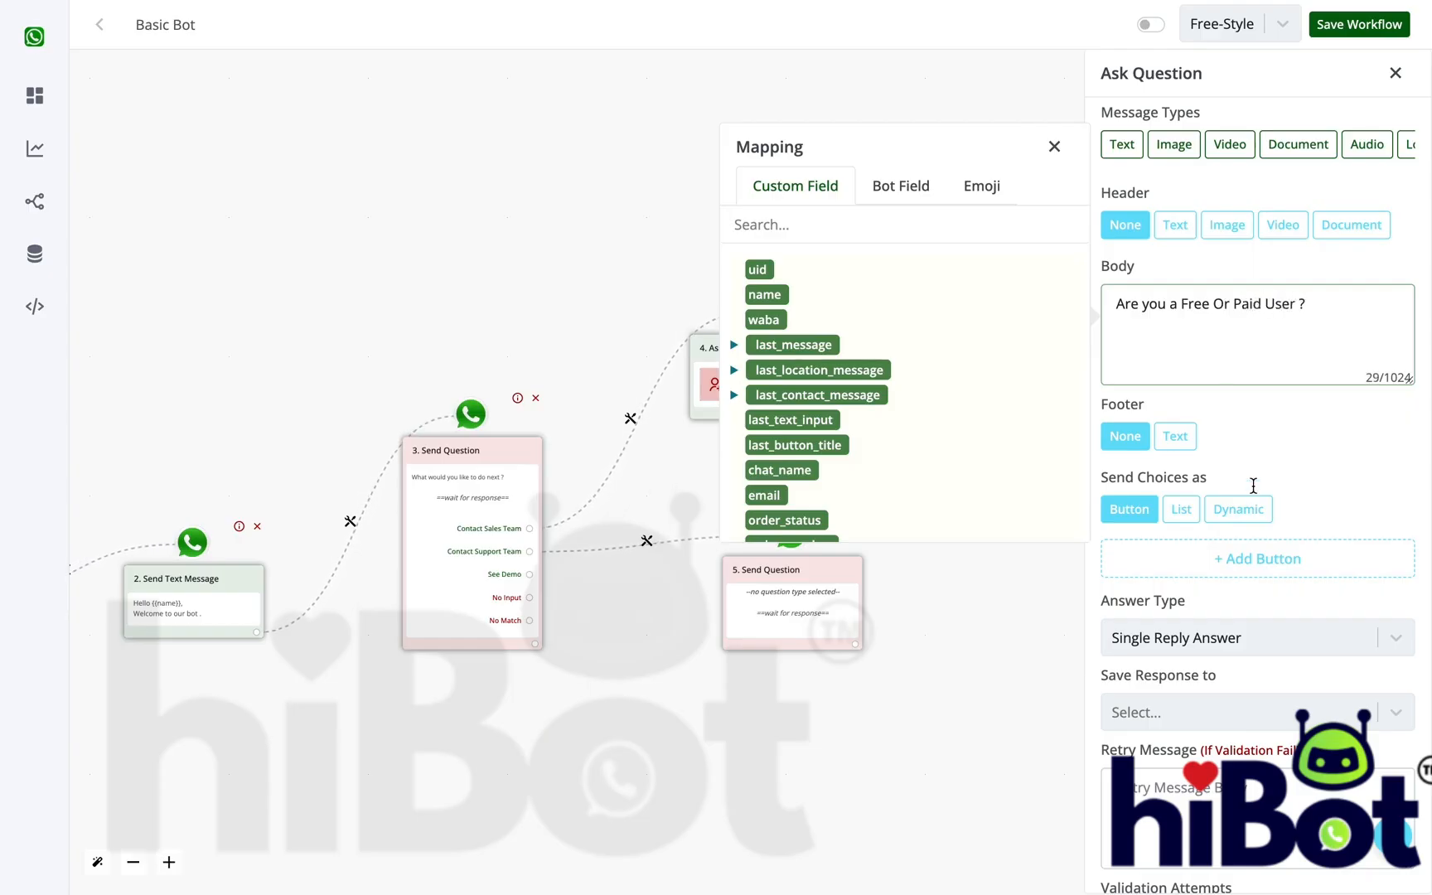
{"action": "left_click", "coordinate": [1187, 515]}
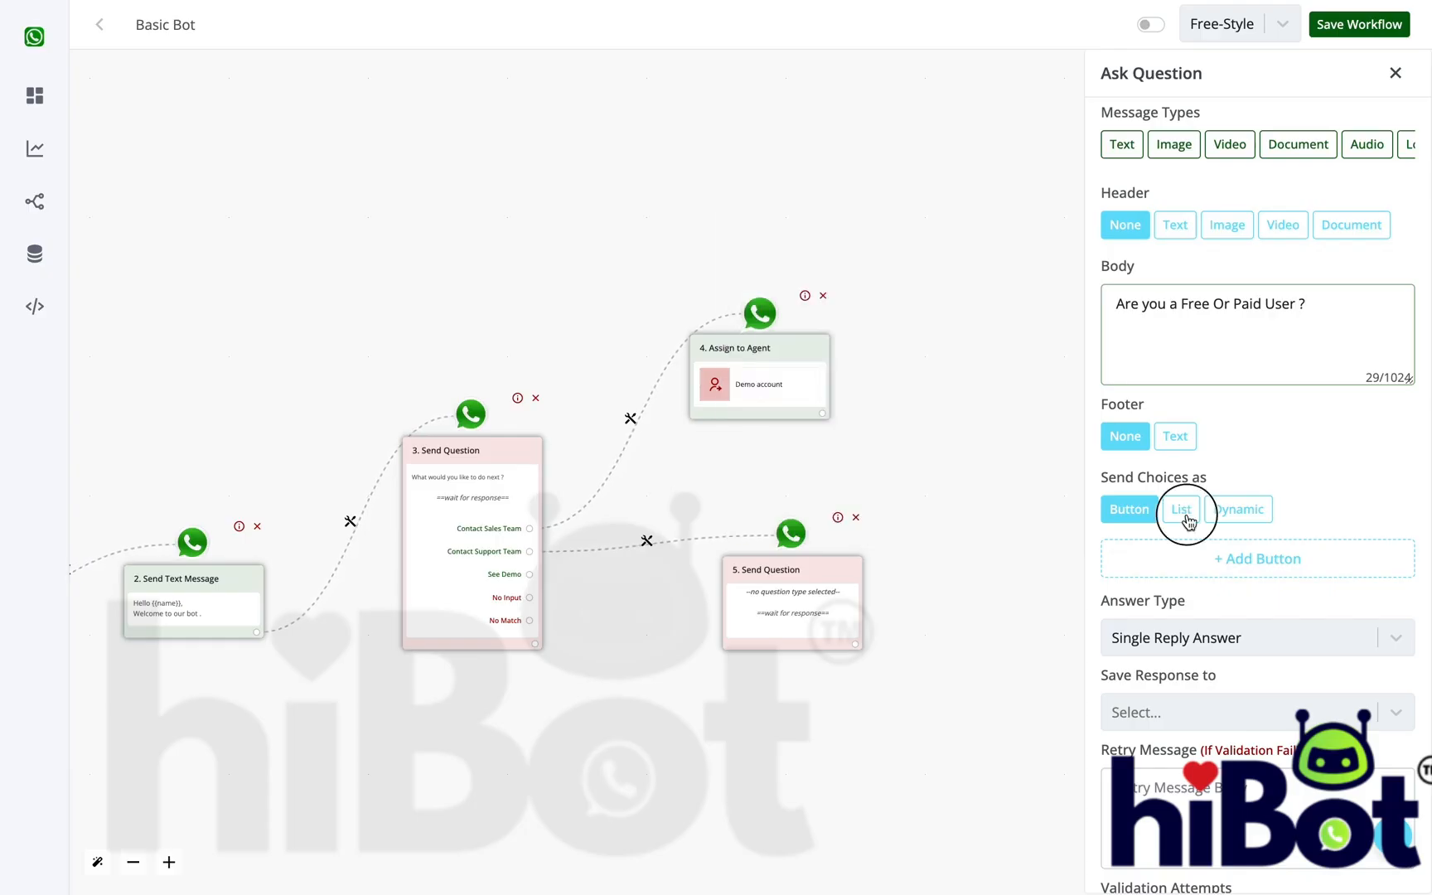
{"action": "left_click", "coordinate": [1137, 518]}
{"action": "left_click", "coordinate": [1180, 512]}
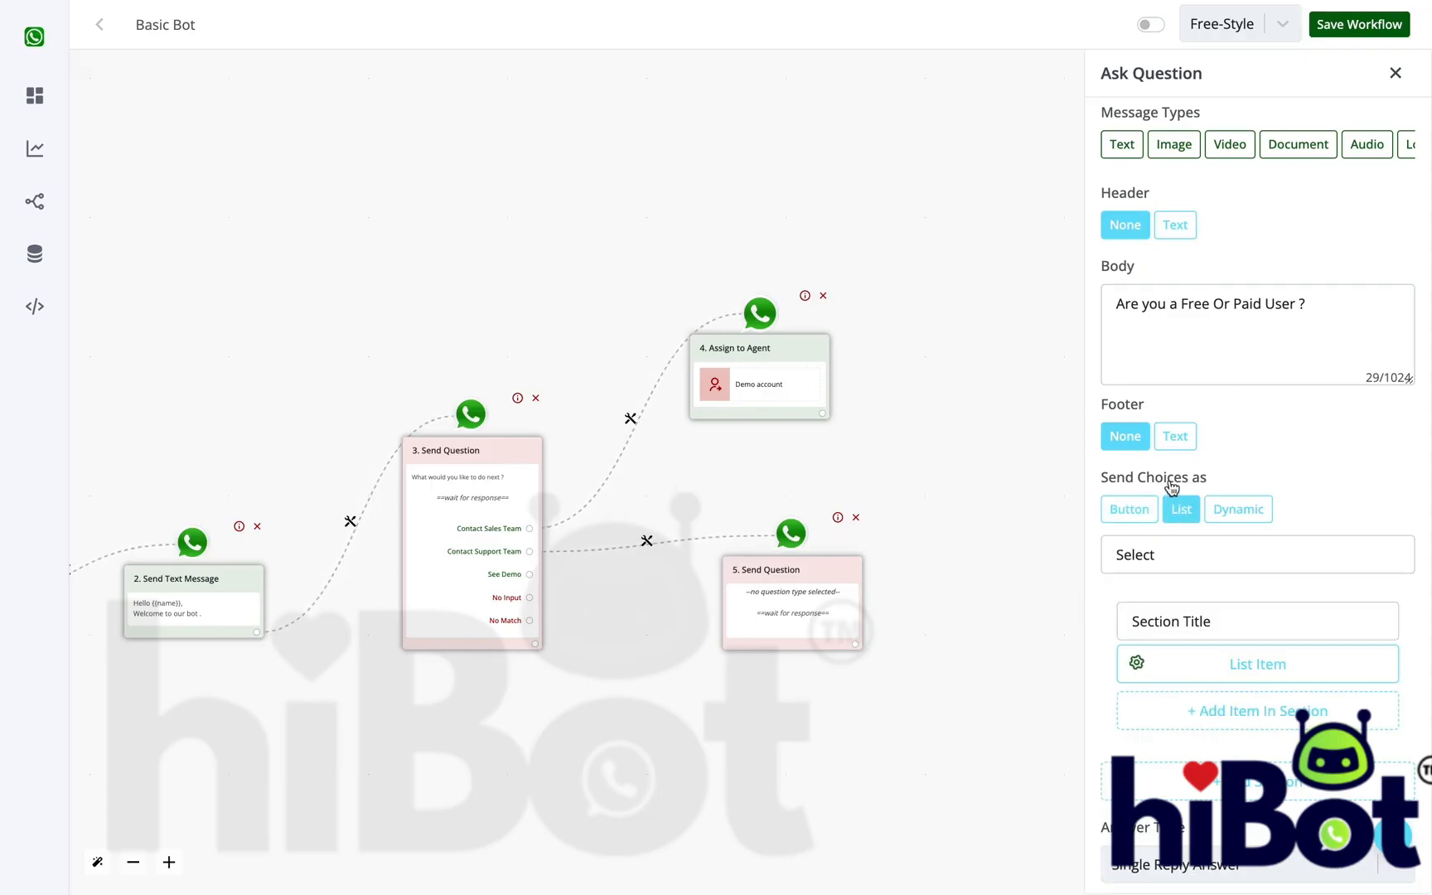
{"action": "left_click", "coordinate": [1148, 513]}
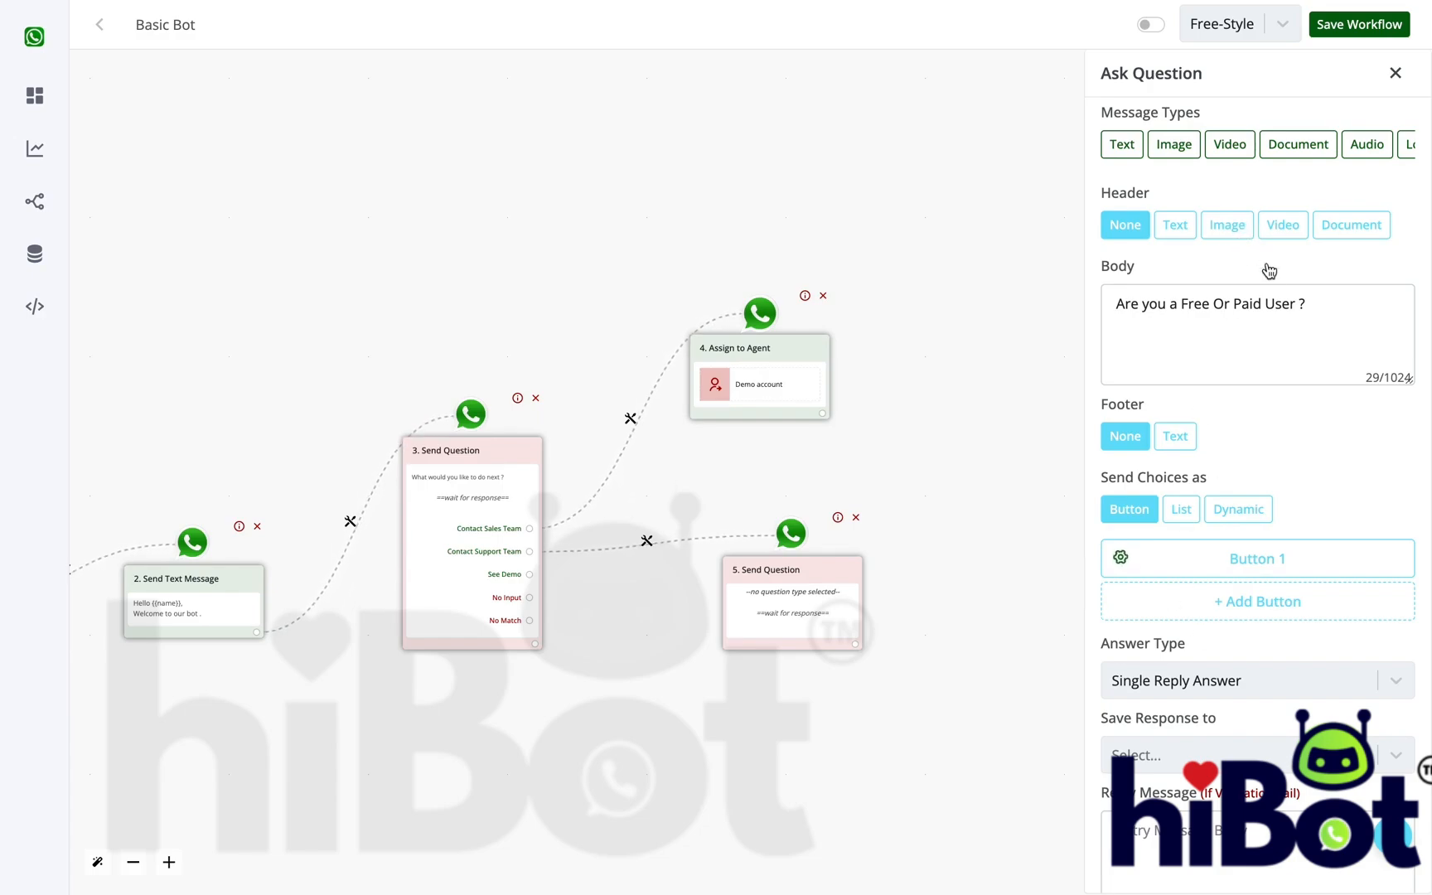
{"action": "left_click_drag", "start_coordinate": [1327, 310], "coordinate": [1110, 279]}
{"action": "left_click", "coordinate": [1180, 282]}
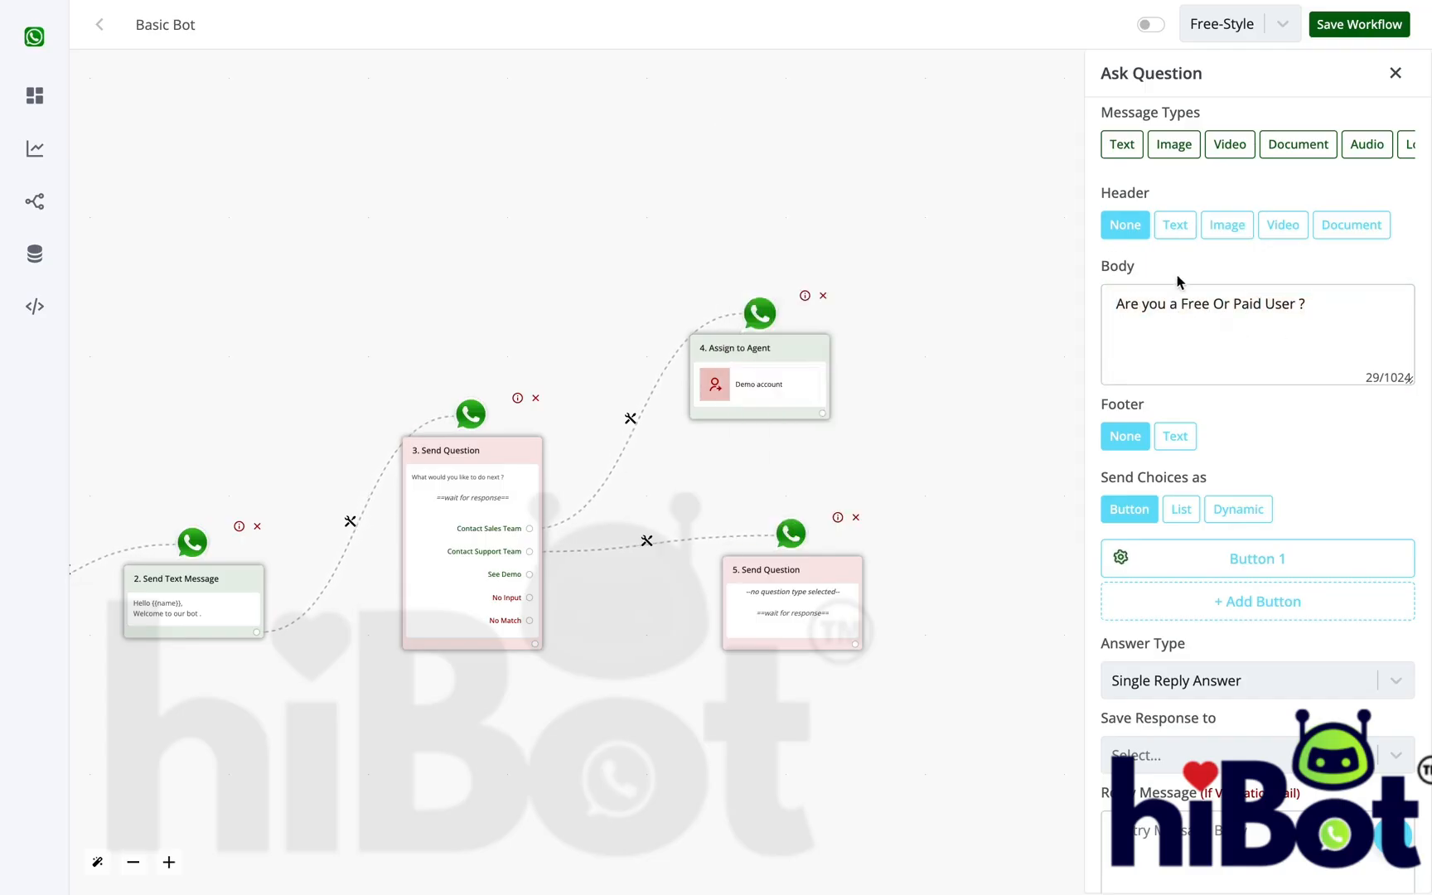
- Send the free or paid user question's choices as a list and add a second item to its section
{"action": "left_click", "coordinate": [1194, 509]}
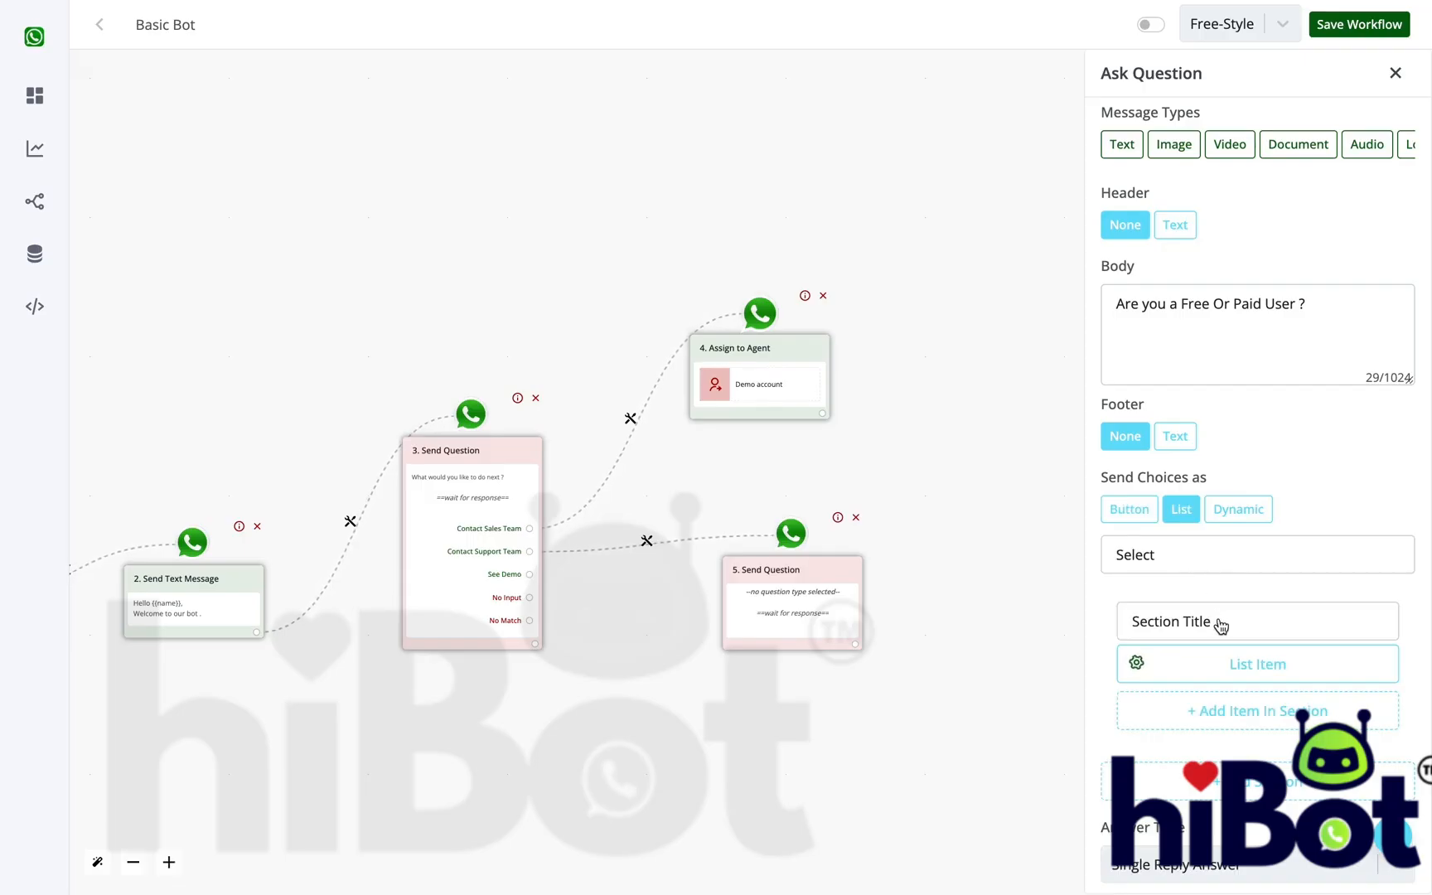
{"action": "left_click", "coordinate": [1254, 713]}
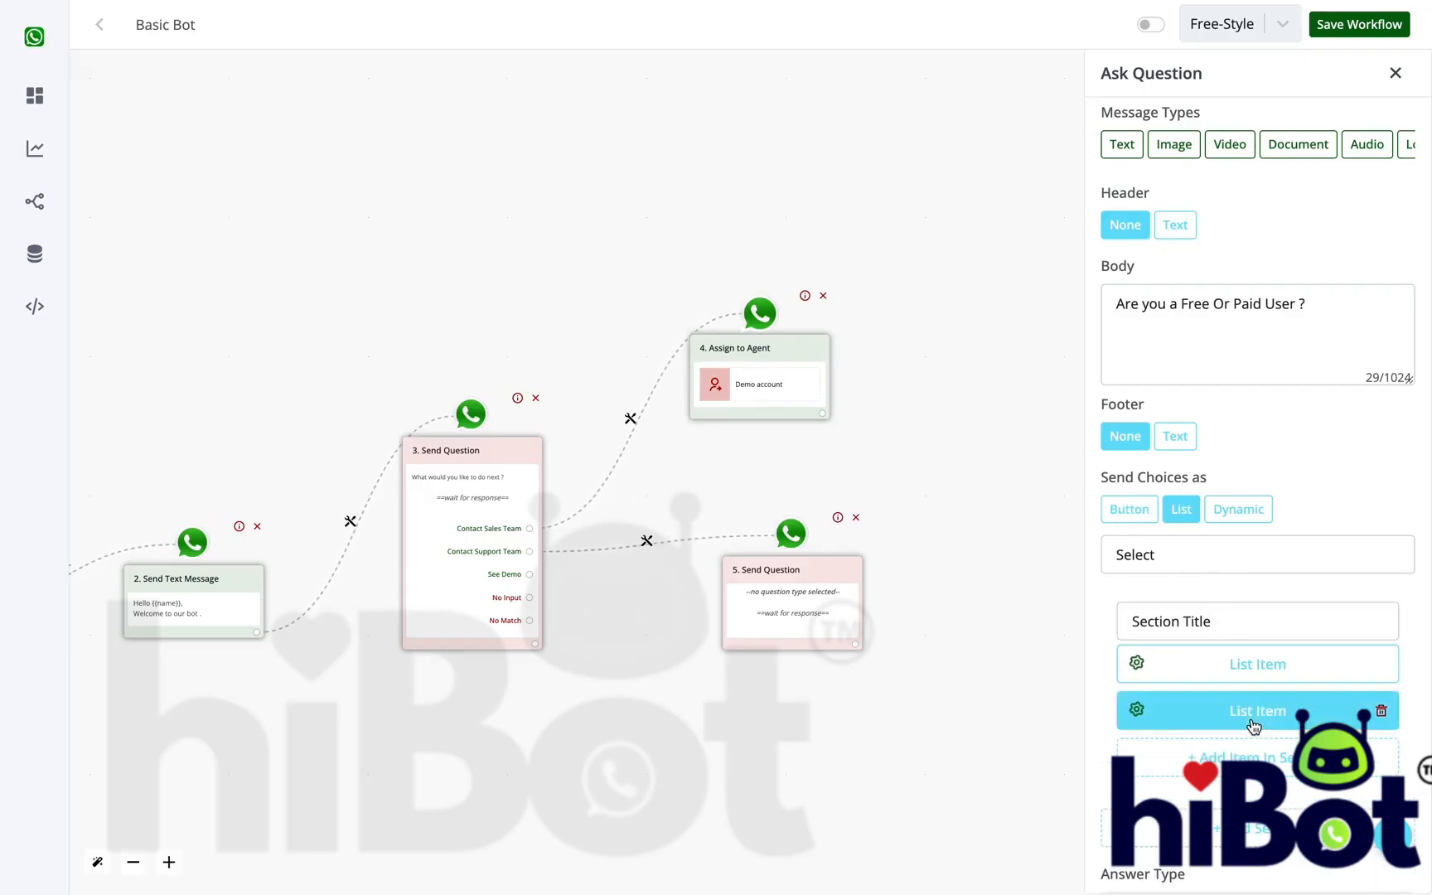
{"action": "scroll", "coordinate": [1253, 727], "scroll_direction": "down", "scroll_amount": 1}
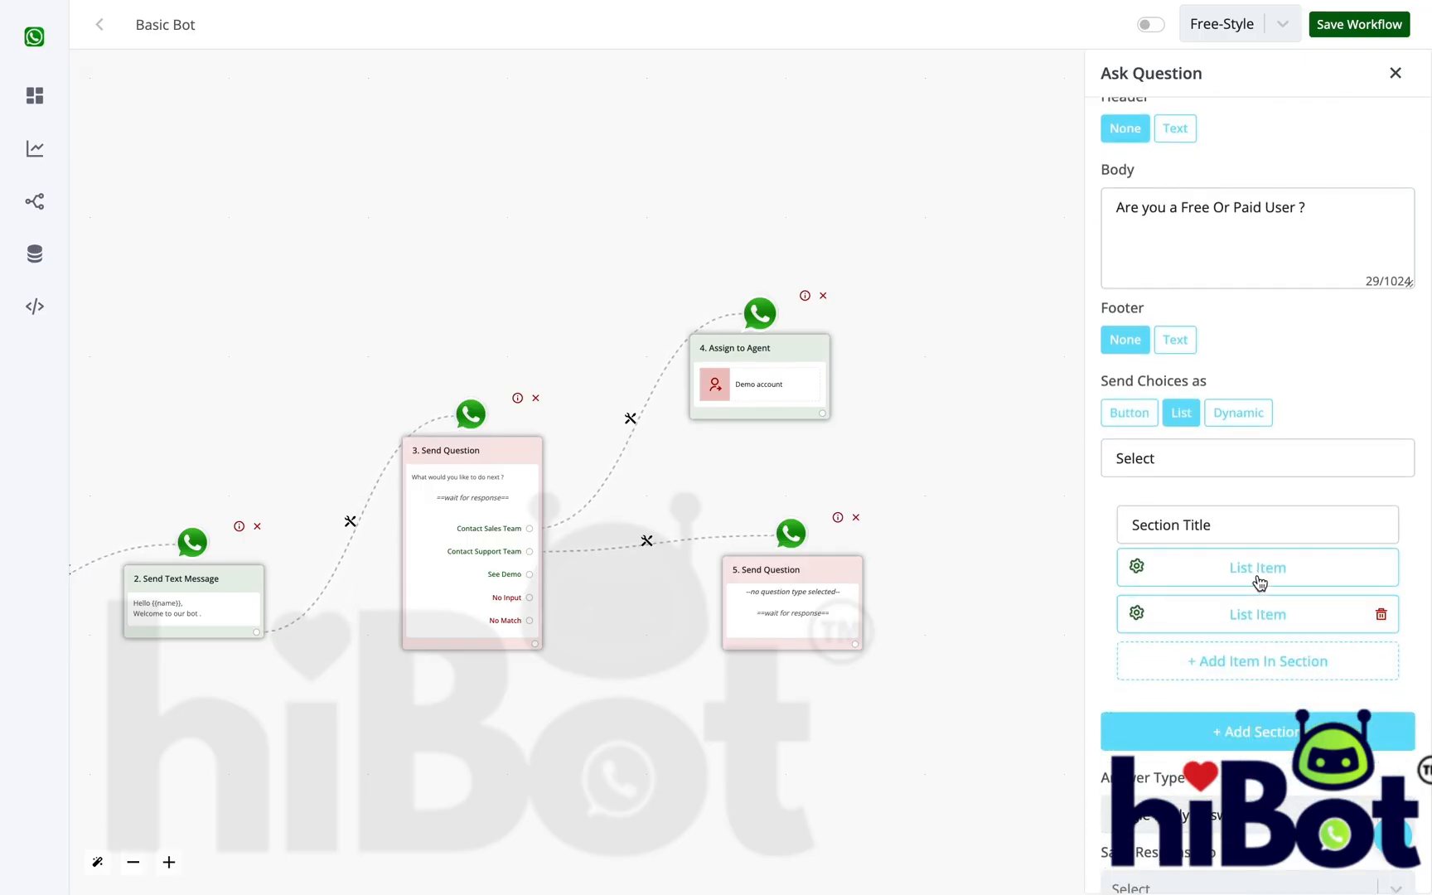
- Clear the first section's title and the list's button text, and add a second section to the list
{"action": "triple_click", "coordinate": [1228, 525]}
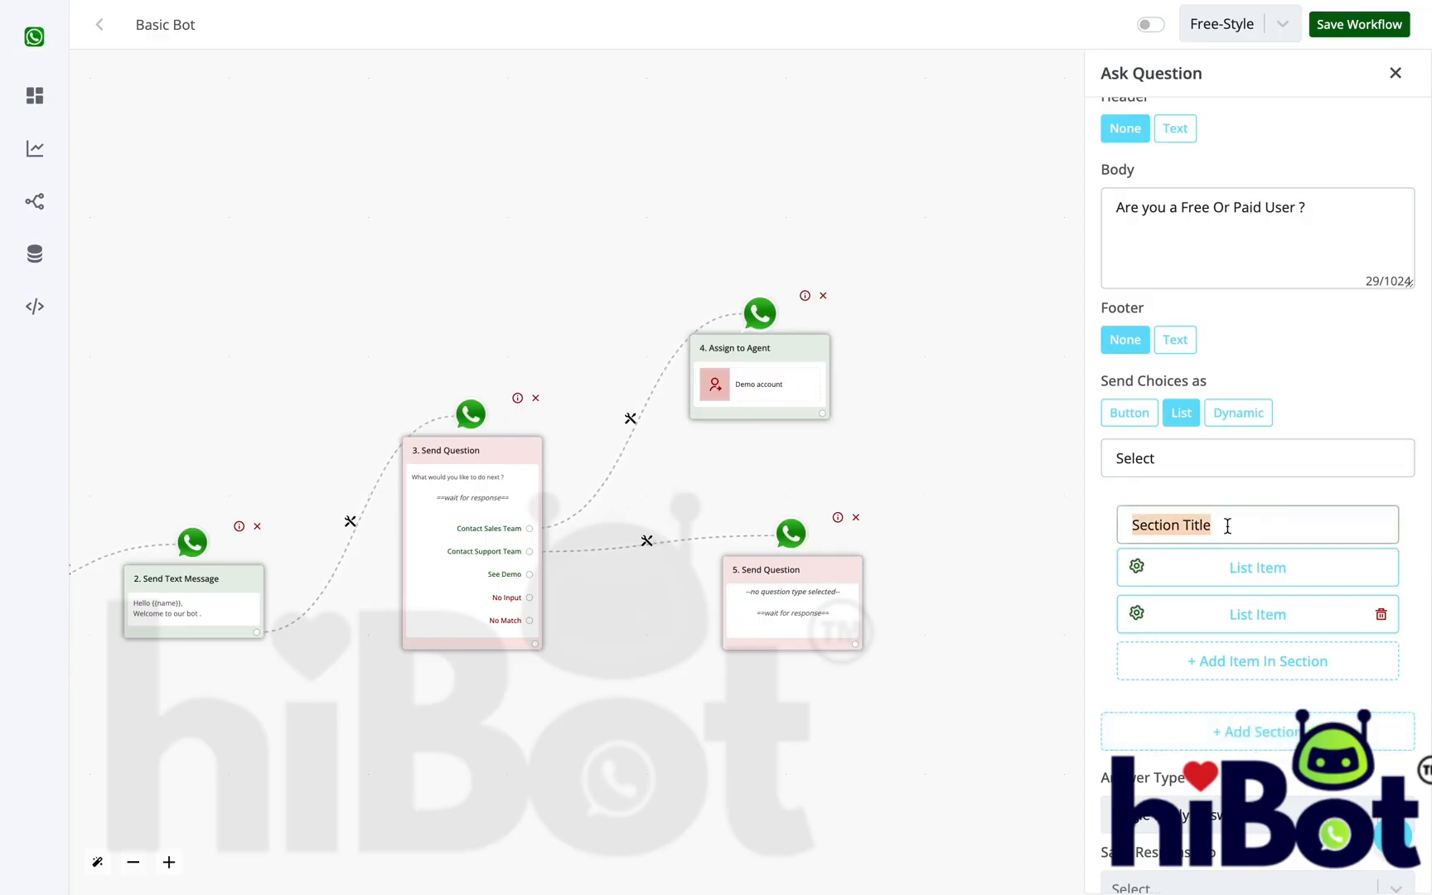
{"action": "key", "text": "BackSpace"}
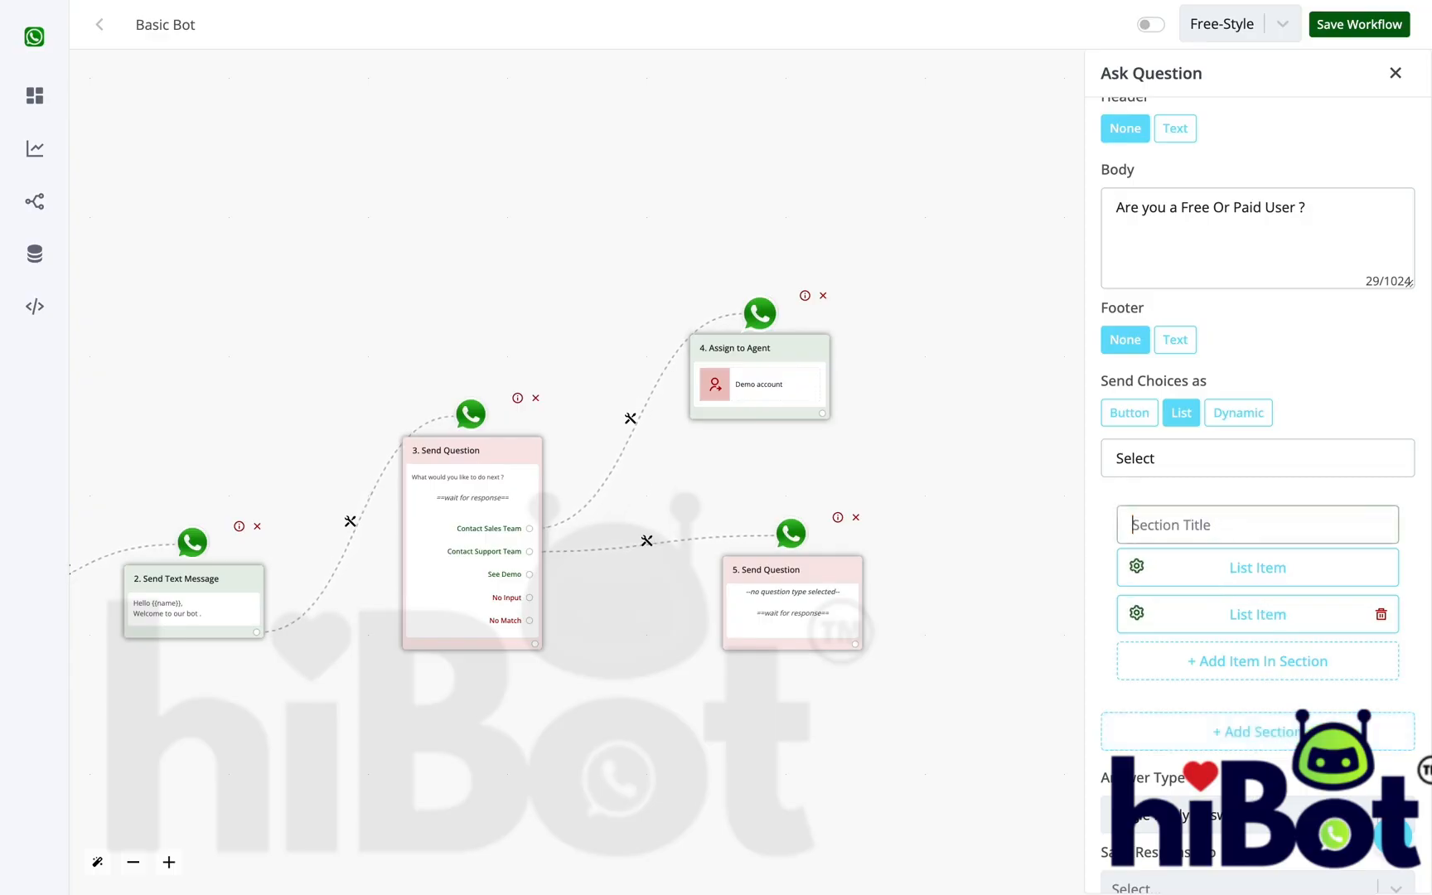
{"action": "double_click", "coordinate": [1246, 471]}
{"action": "key", "text": "BackSpace"}
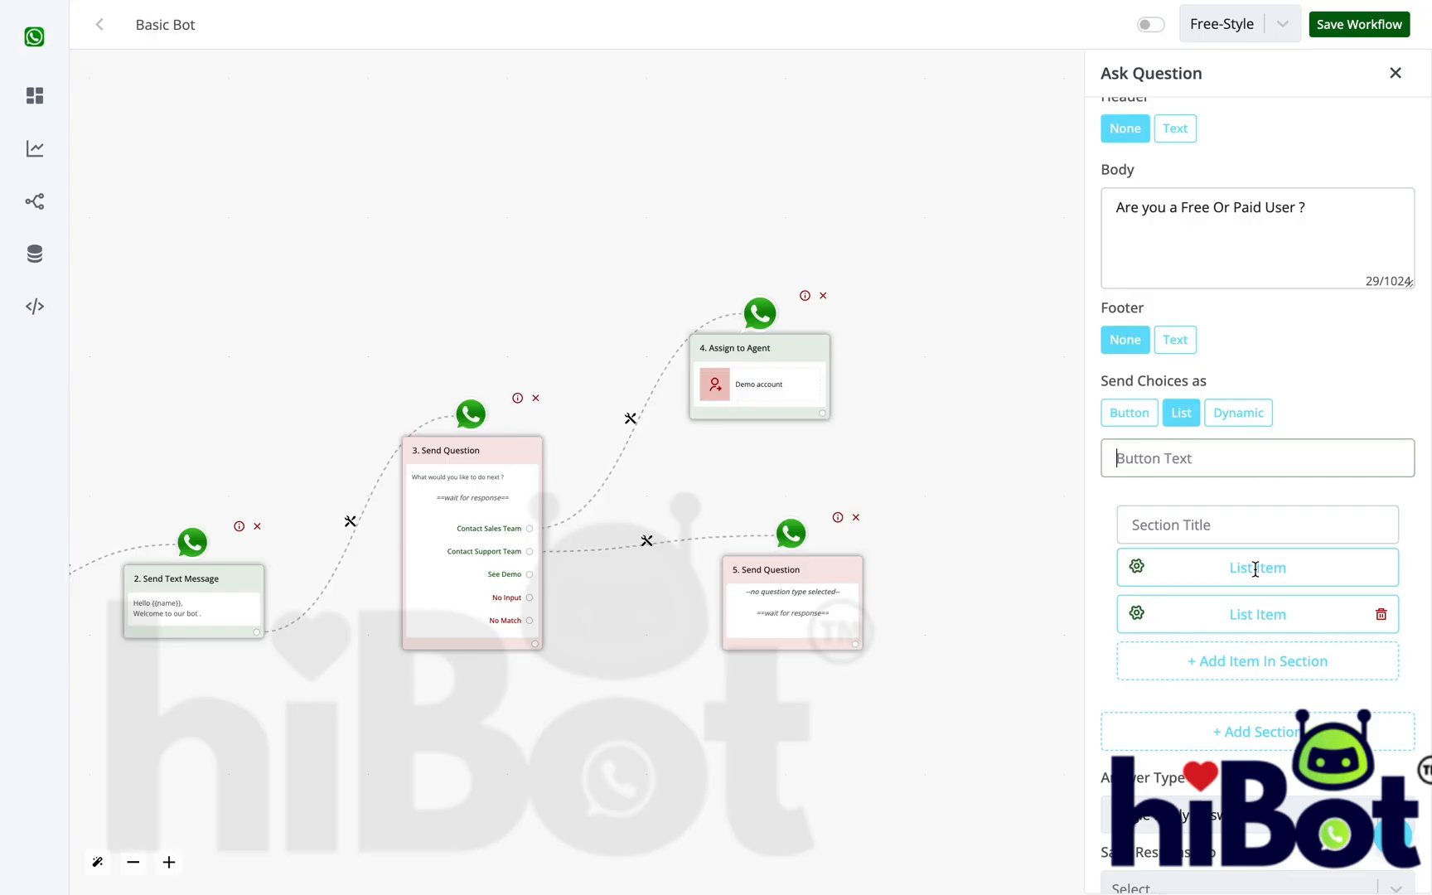
{"action": "left_click", "coordinate": [1281, 734]}
{"action": "scroll", "coordinate": [1282, 730], "scroll_direction": "down", "scroll_amount": 3}
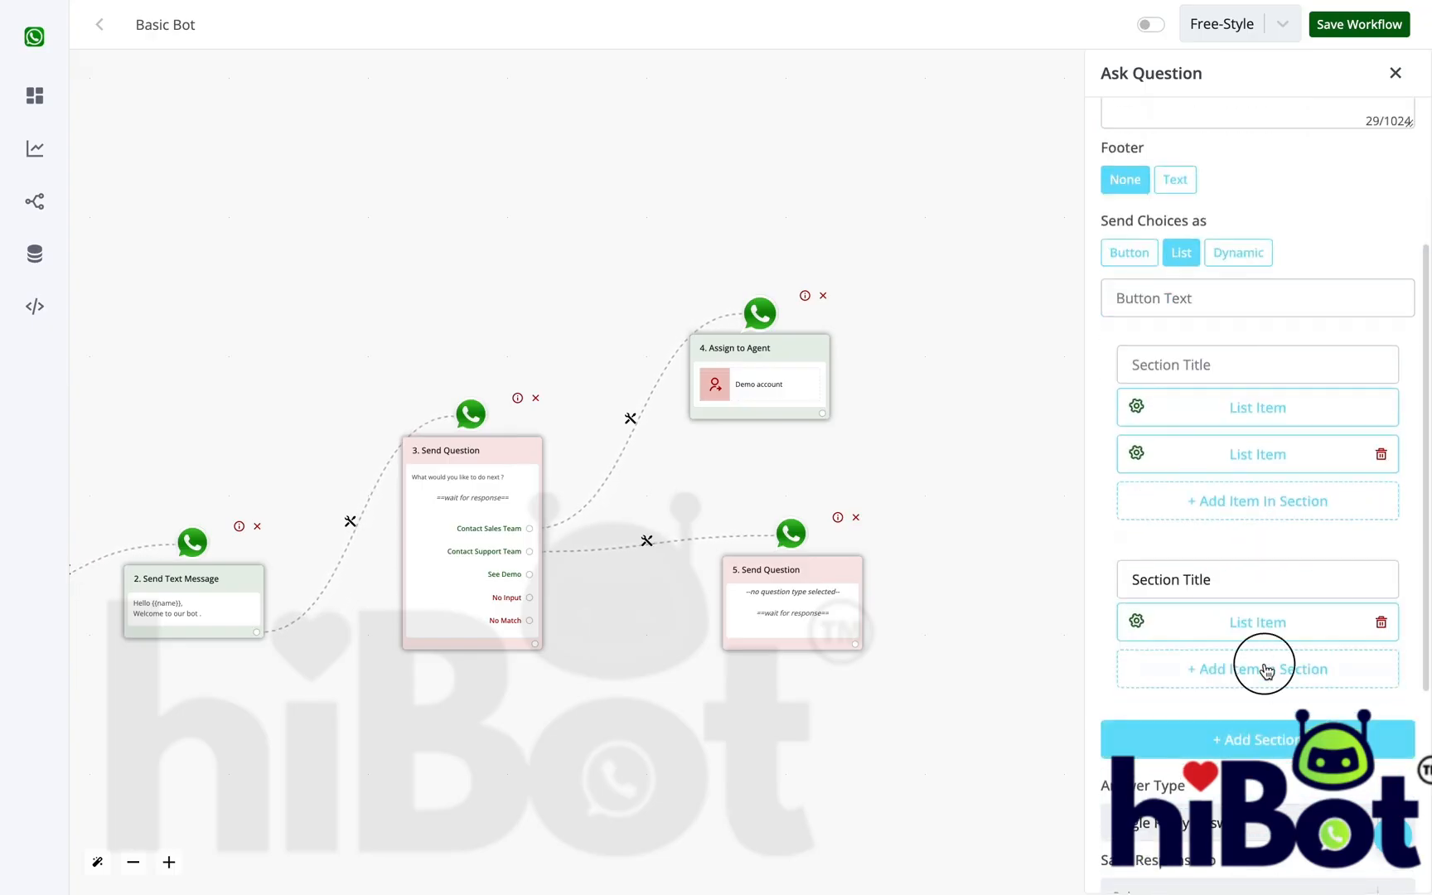
- Add a second item to the list's second section and clear that section's title
{"action": "left_click", "coordinate": [1266, 669]}
{"action": "left_click", "coordinate": [1243, 580]}
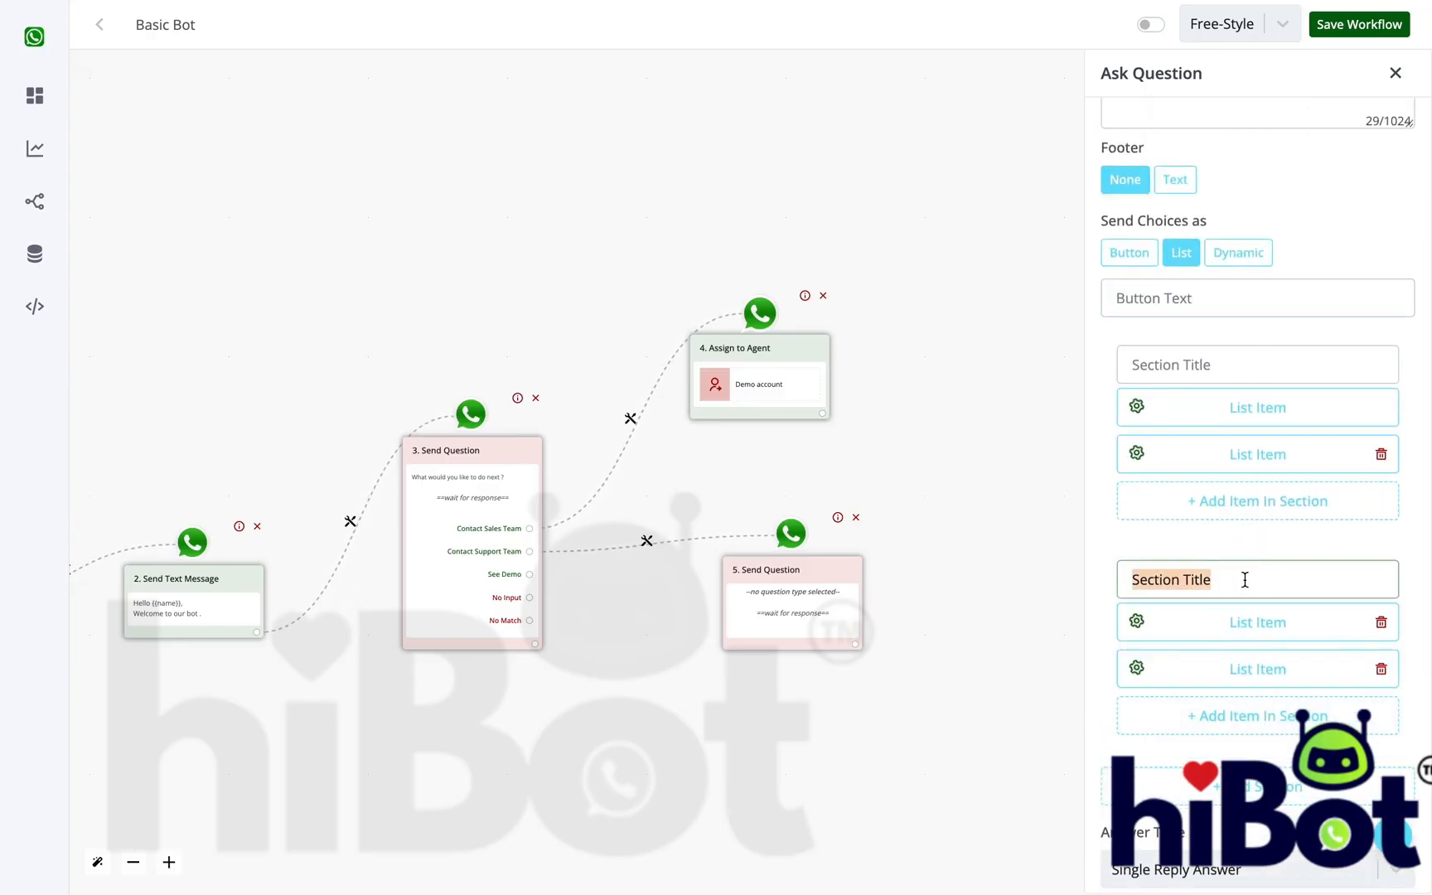
{"action": "left_click", "coordinate": [1215, 298]}
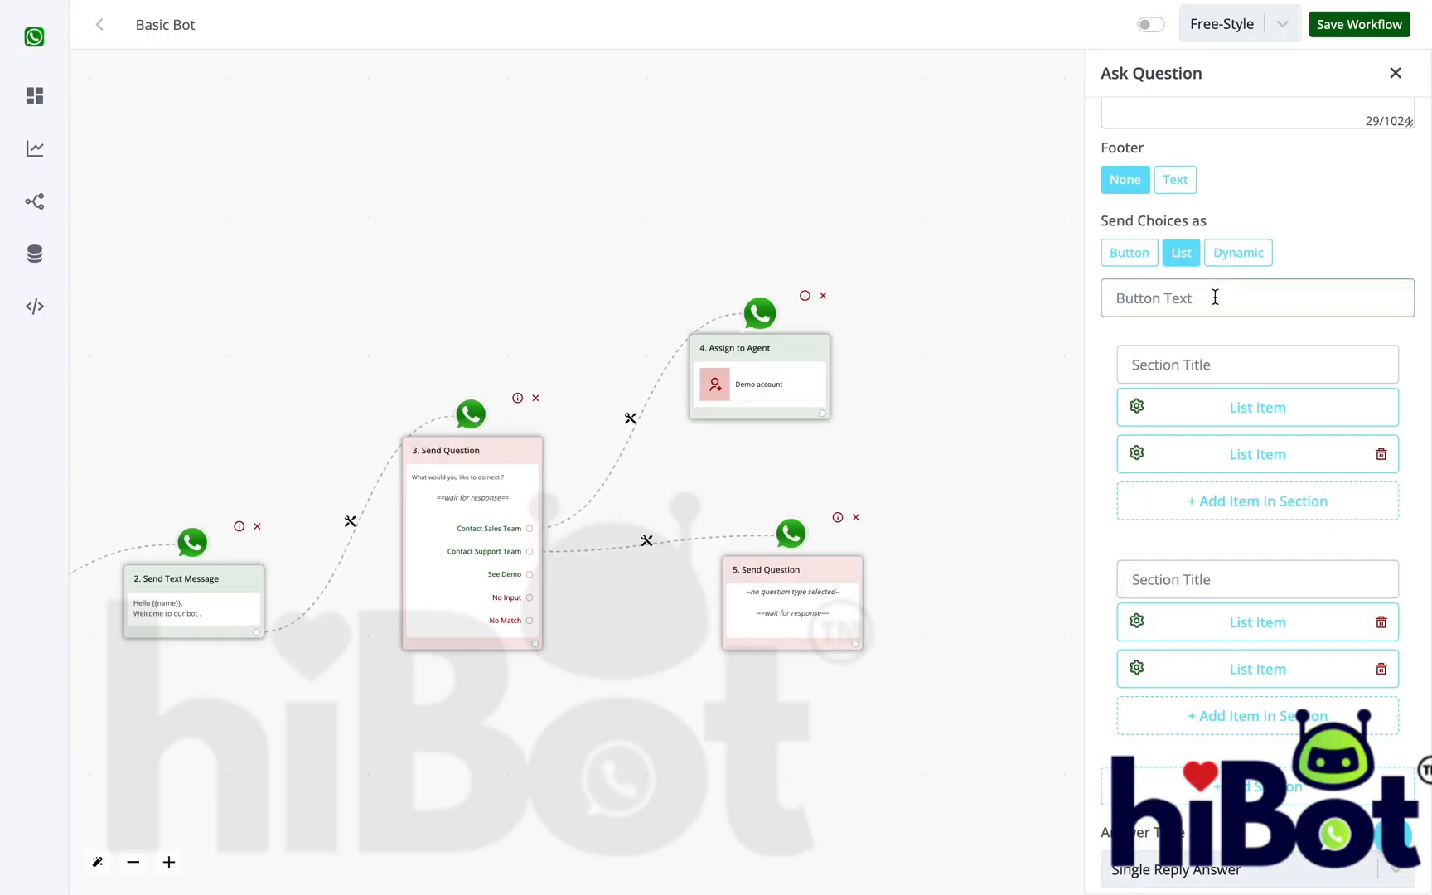
{"action": "left_click", "coordinate": [1197, 372]}
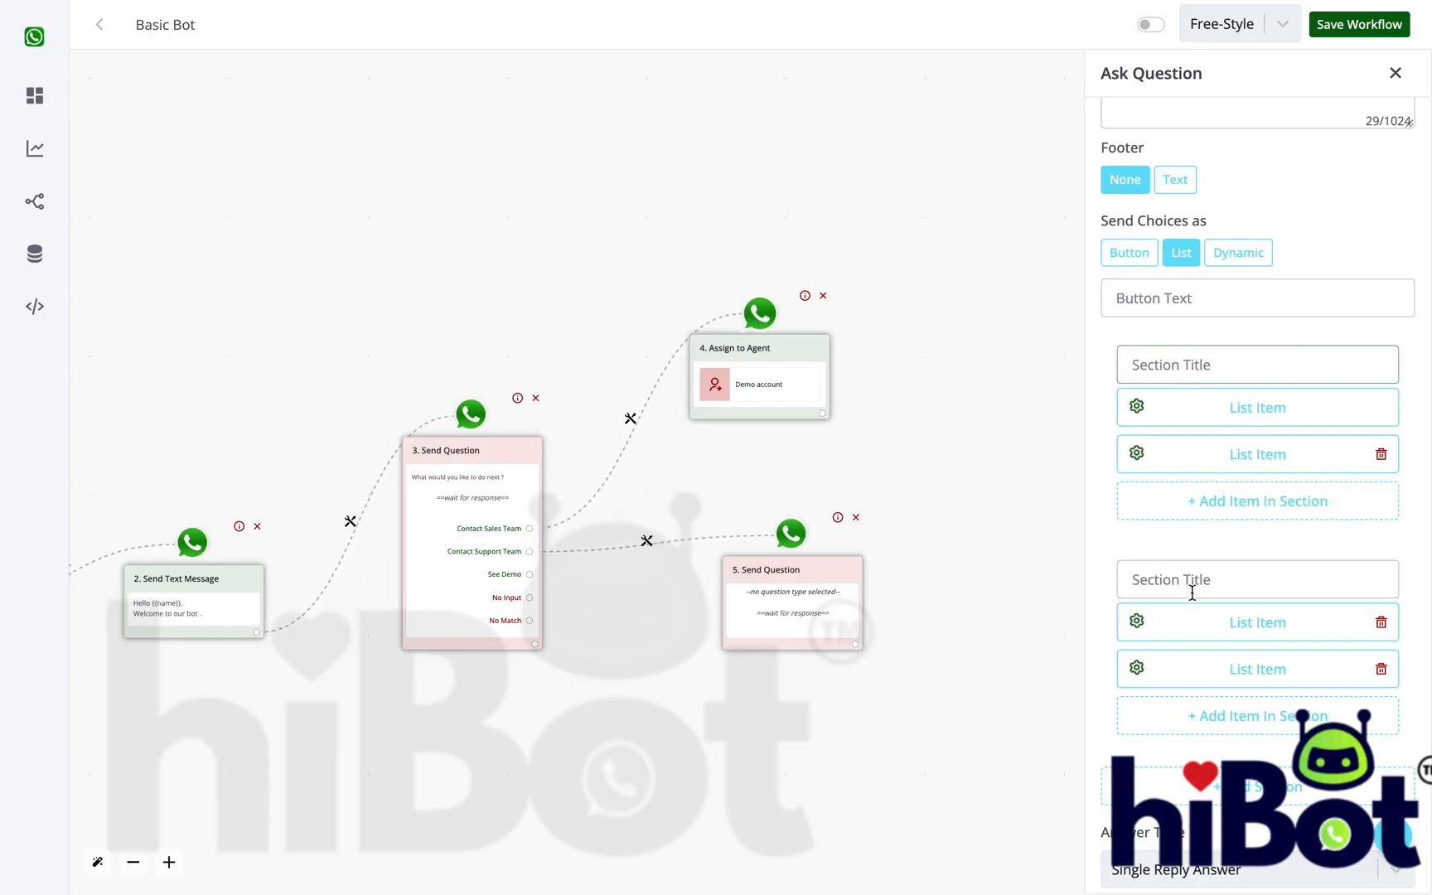
{"action": "left_click", "coordinate": [1191, 592]}
- Save the free or paid user question, with its node shifted slightly right, and save the workflow
{"action": "left_click", "coordinate": [1193, 298]}
{"action": "scroll", "coordinate": [1237, 353], "scroll_direction": "up", "scroll_amount": 3}
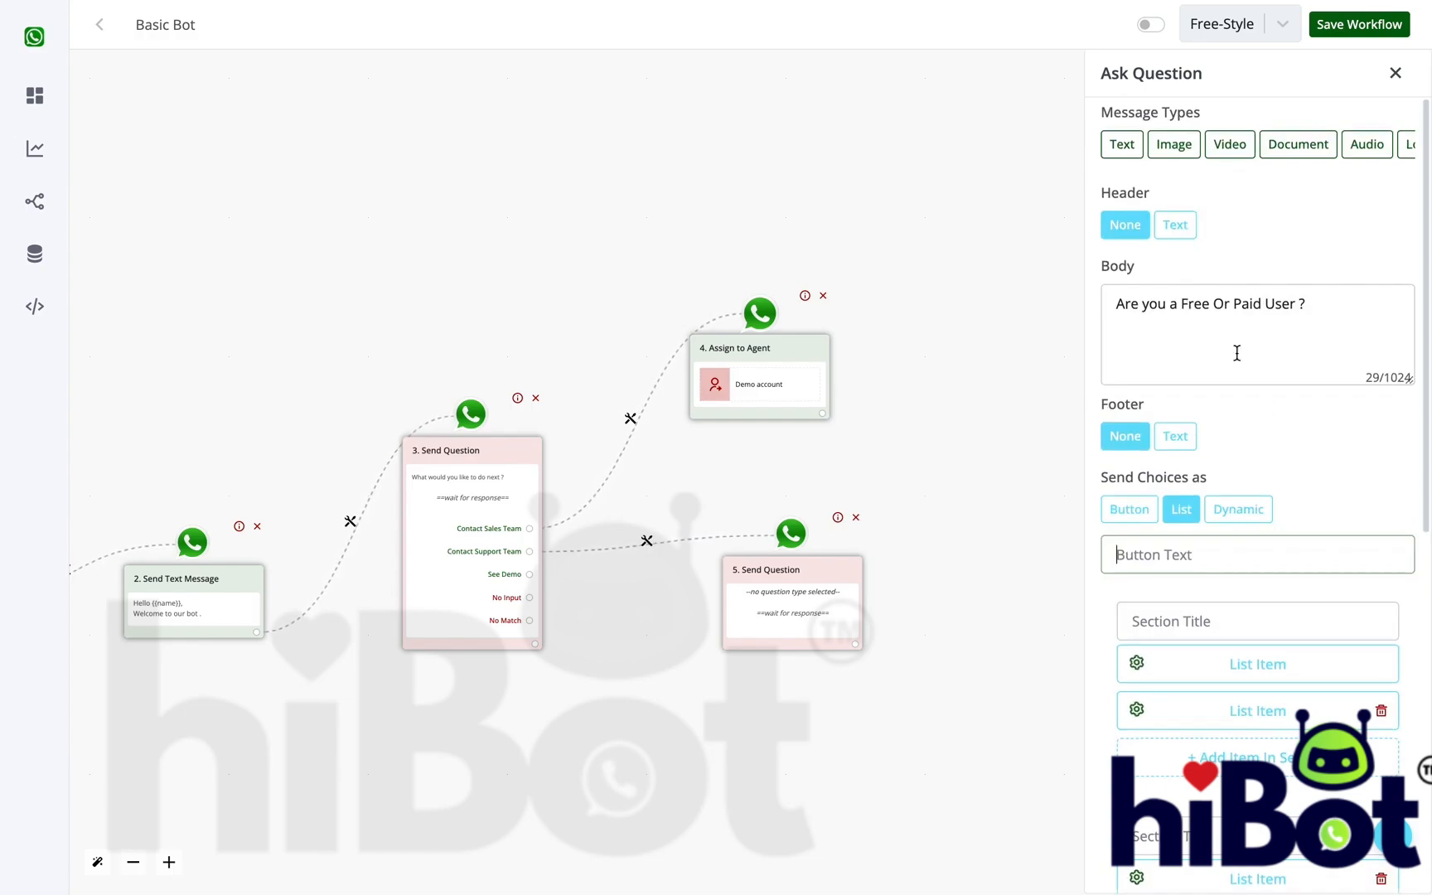
{"action": "scroll", "coordinate": [1333, 543], "scroll_direction": "down", "scroll_amount": 8}
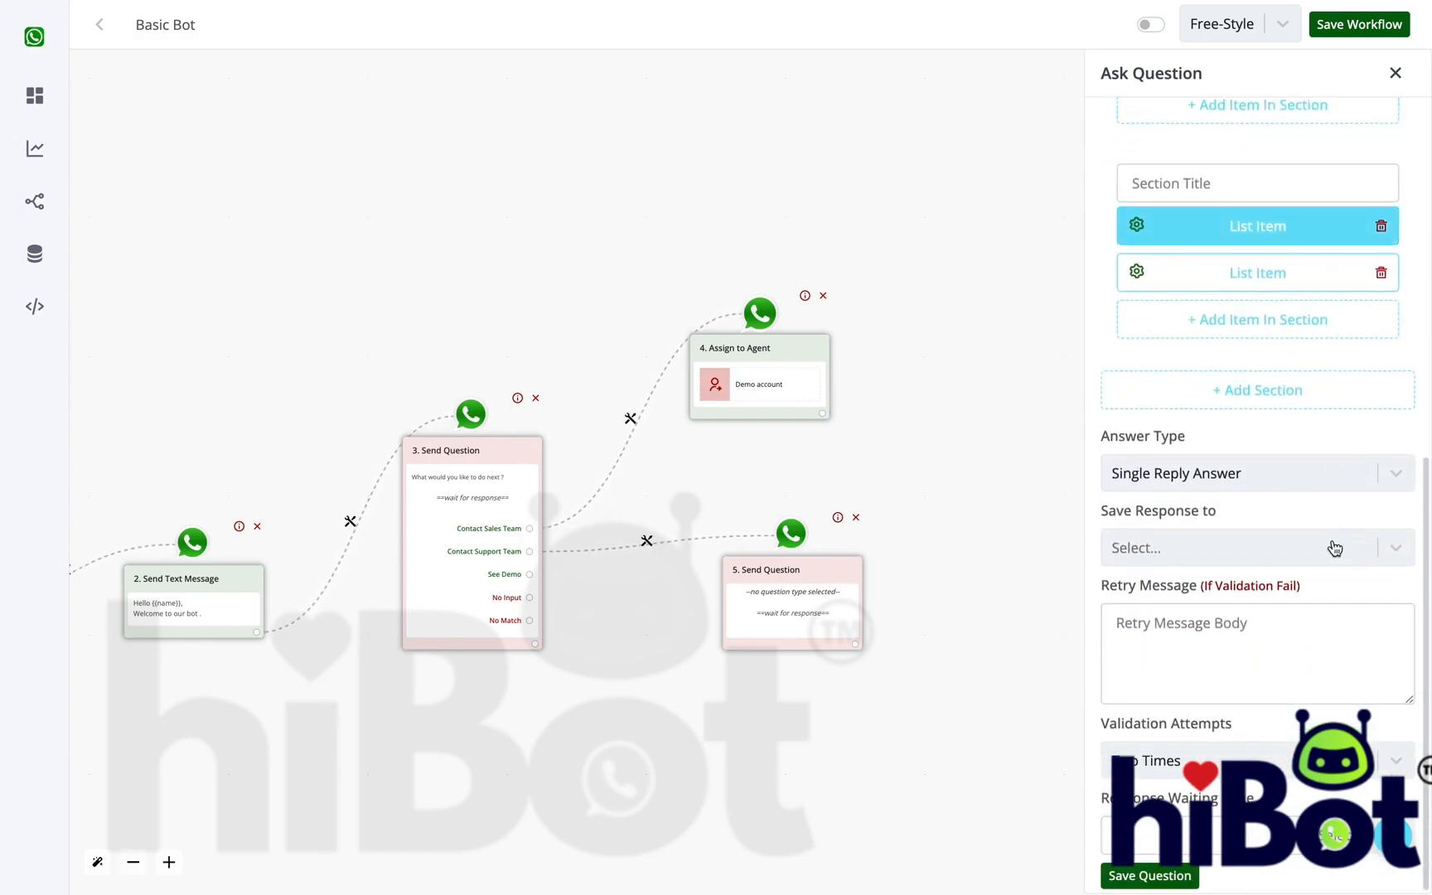
{"action": "left_click", "coordinate": [1162, 875]}
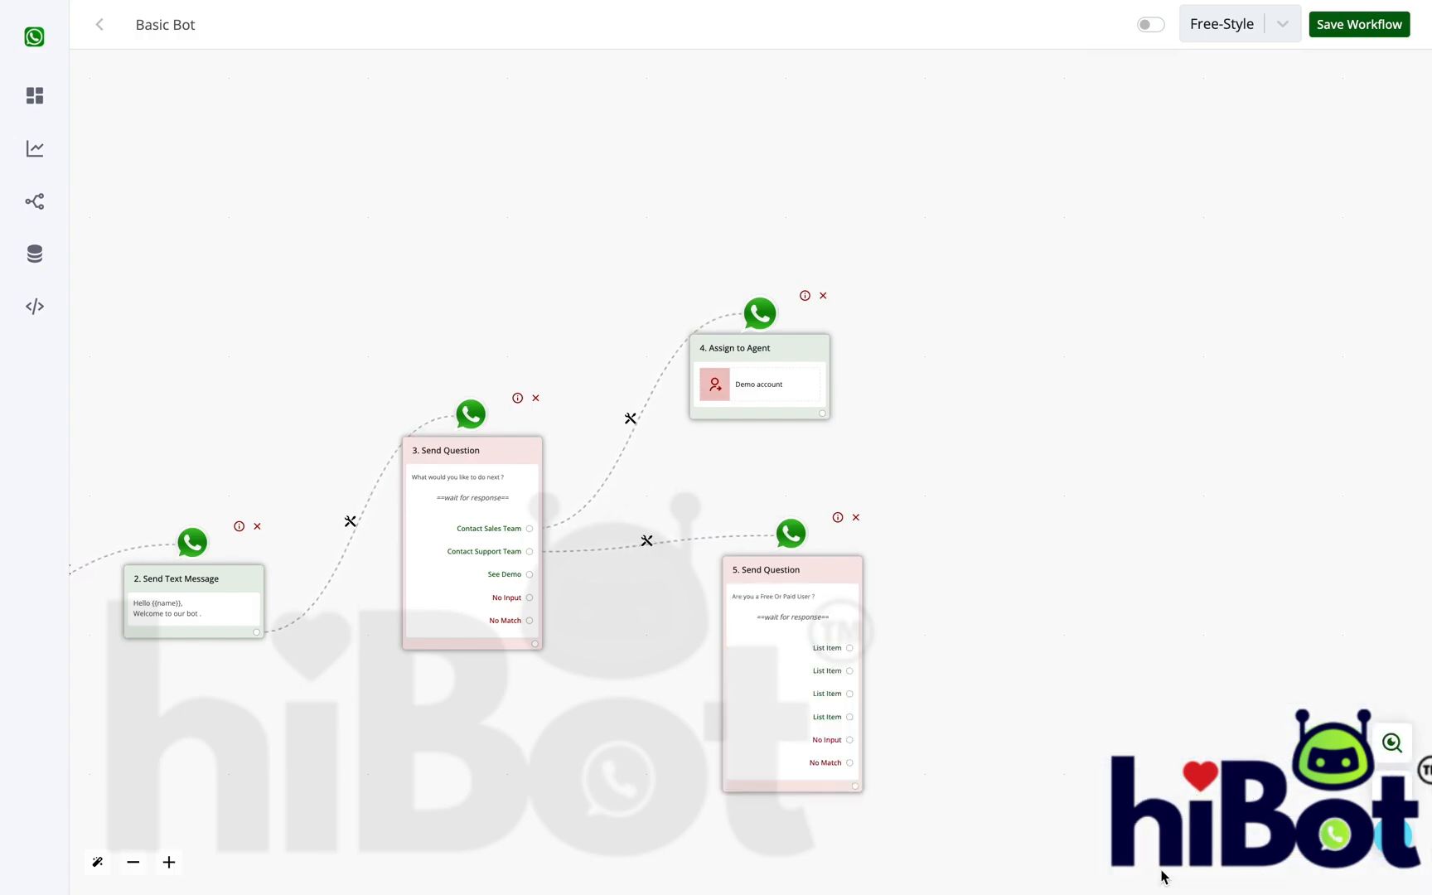
{"action": "left_click_drag", "start_coordinate": [812, 582], "coordinate": [874, 567]}
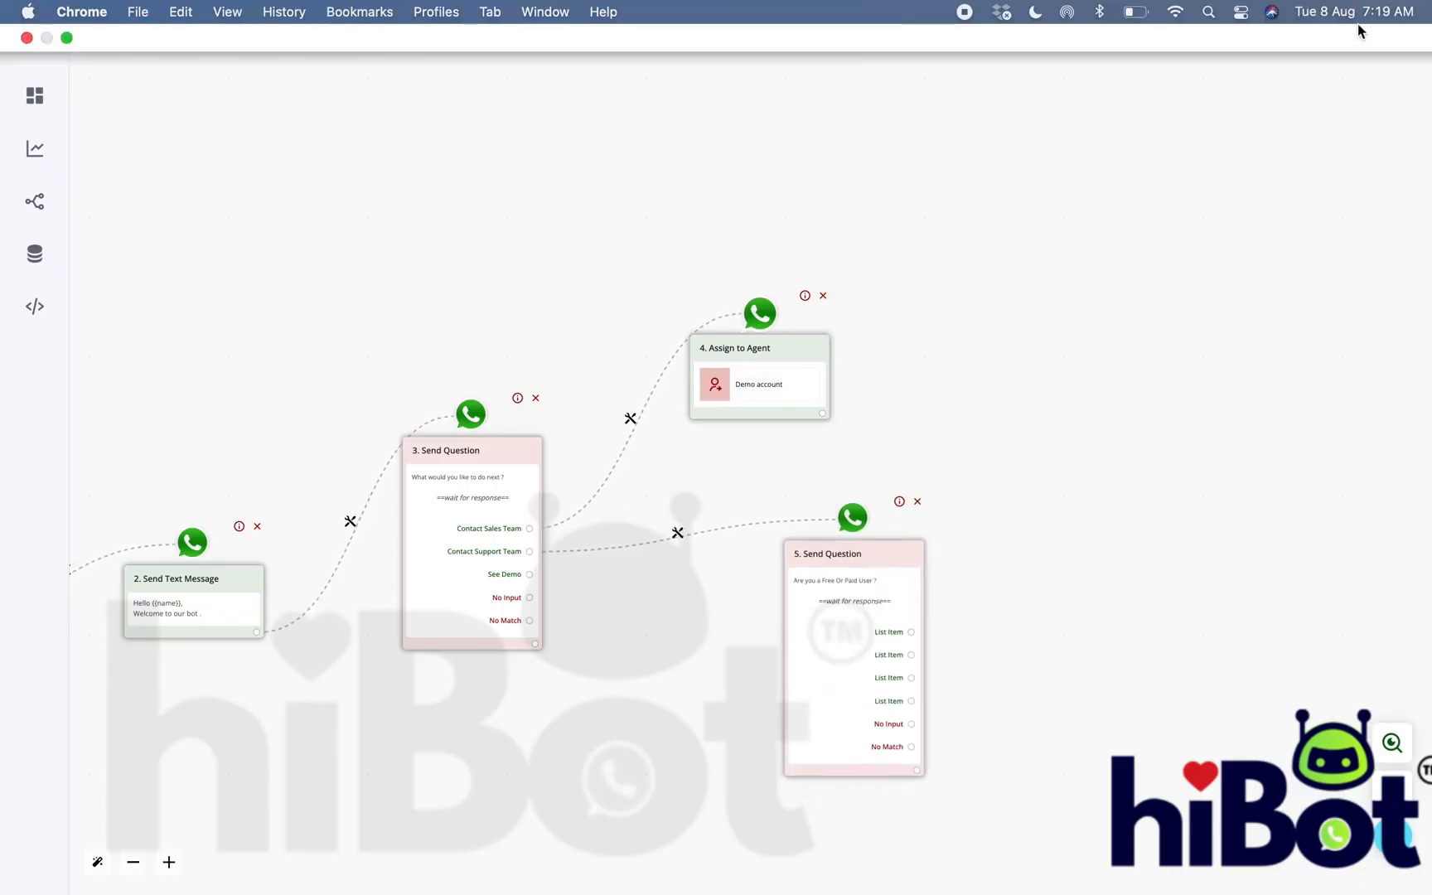
{"action": "left_click", "coordinate": [1350, 26]}
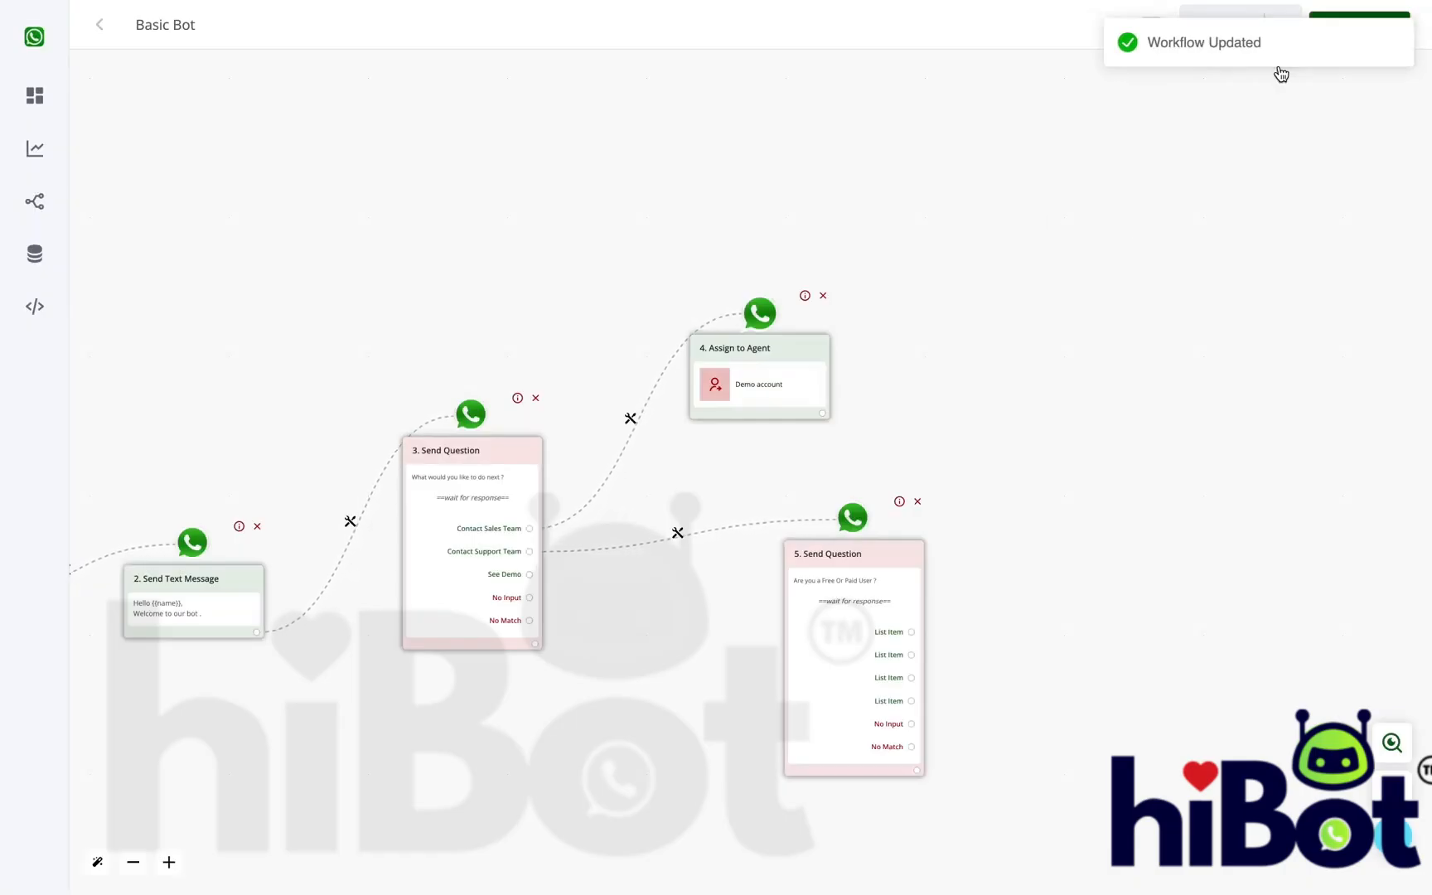
- Move the Assign to Agent and free or paid user question nodes up and right, and switch the workflow on
{"action": "left_click_drag", "start_coordinate": [774, 353], "coordinate": [809, 320]}
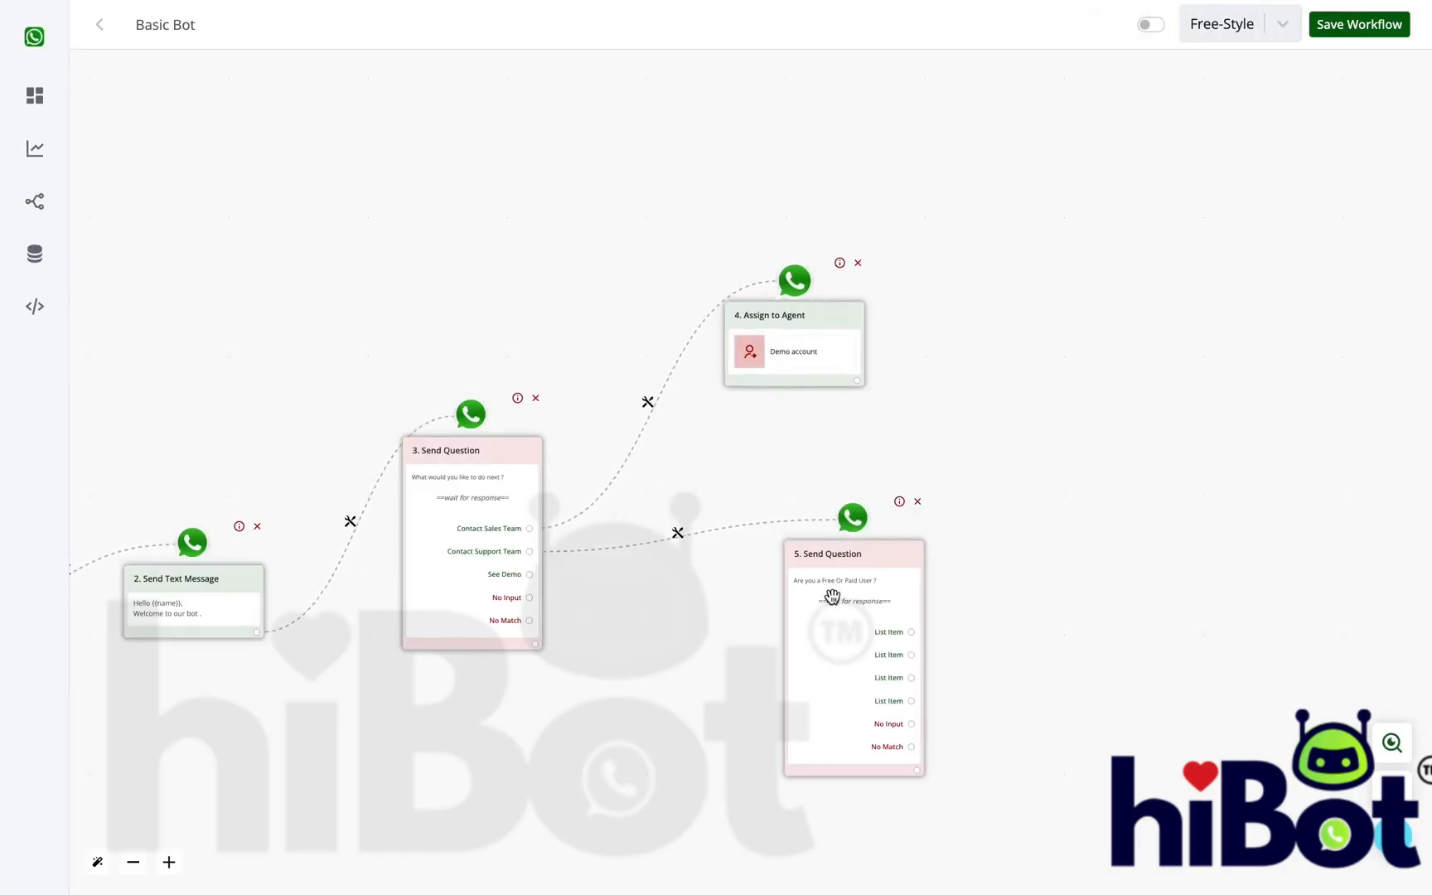
{"action": "left_click_drag", "start_coordinate": [831, 597], "coordinate": [915, 505]}
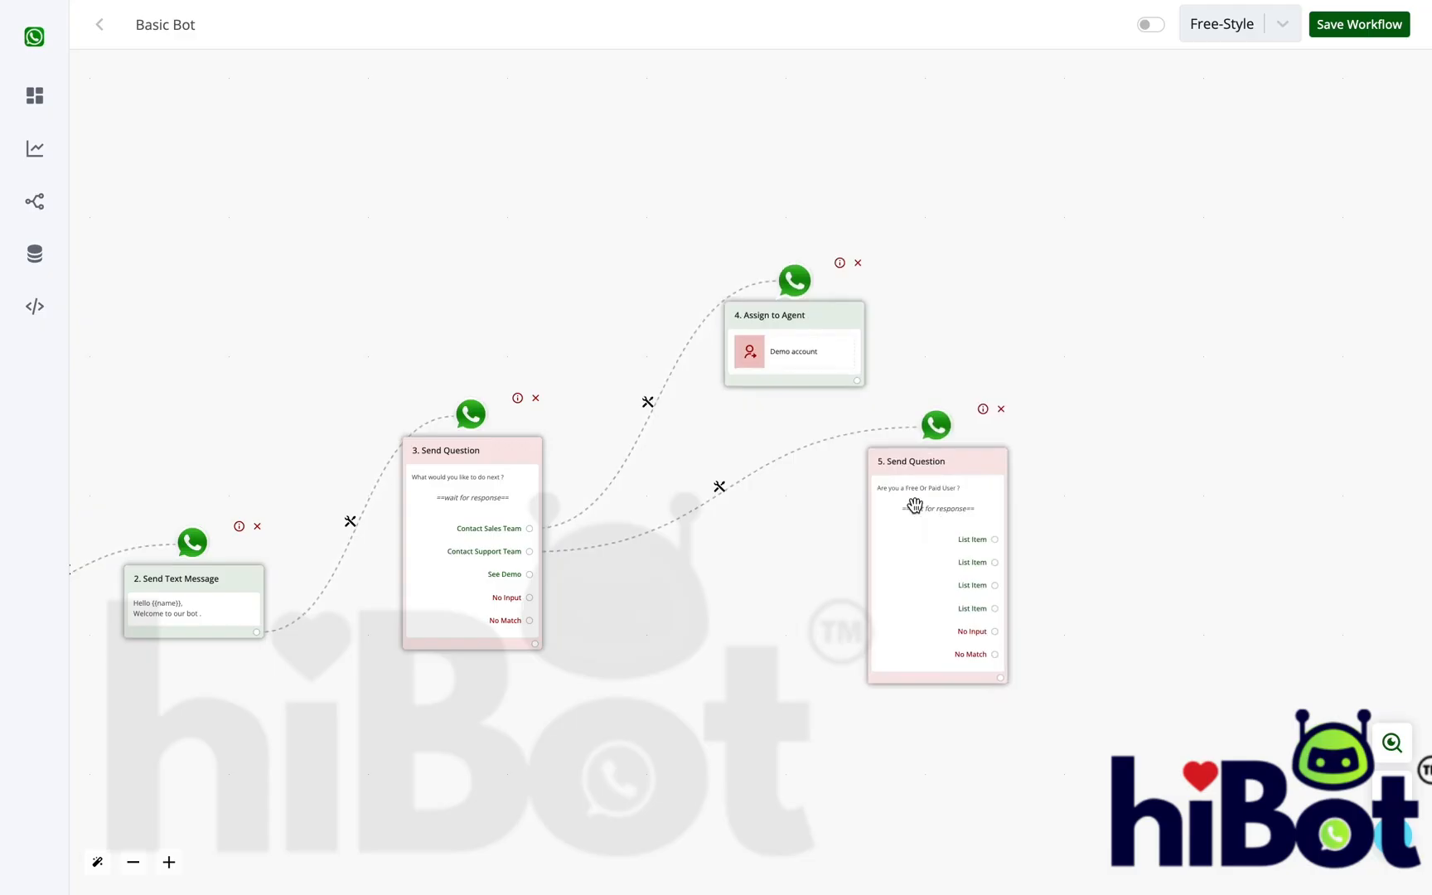
{"action": "left_click", "coordinate": [1155, 27]}
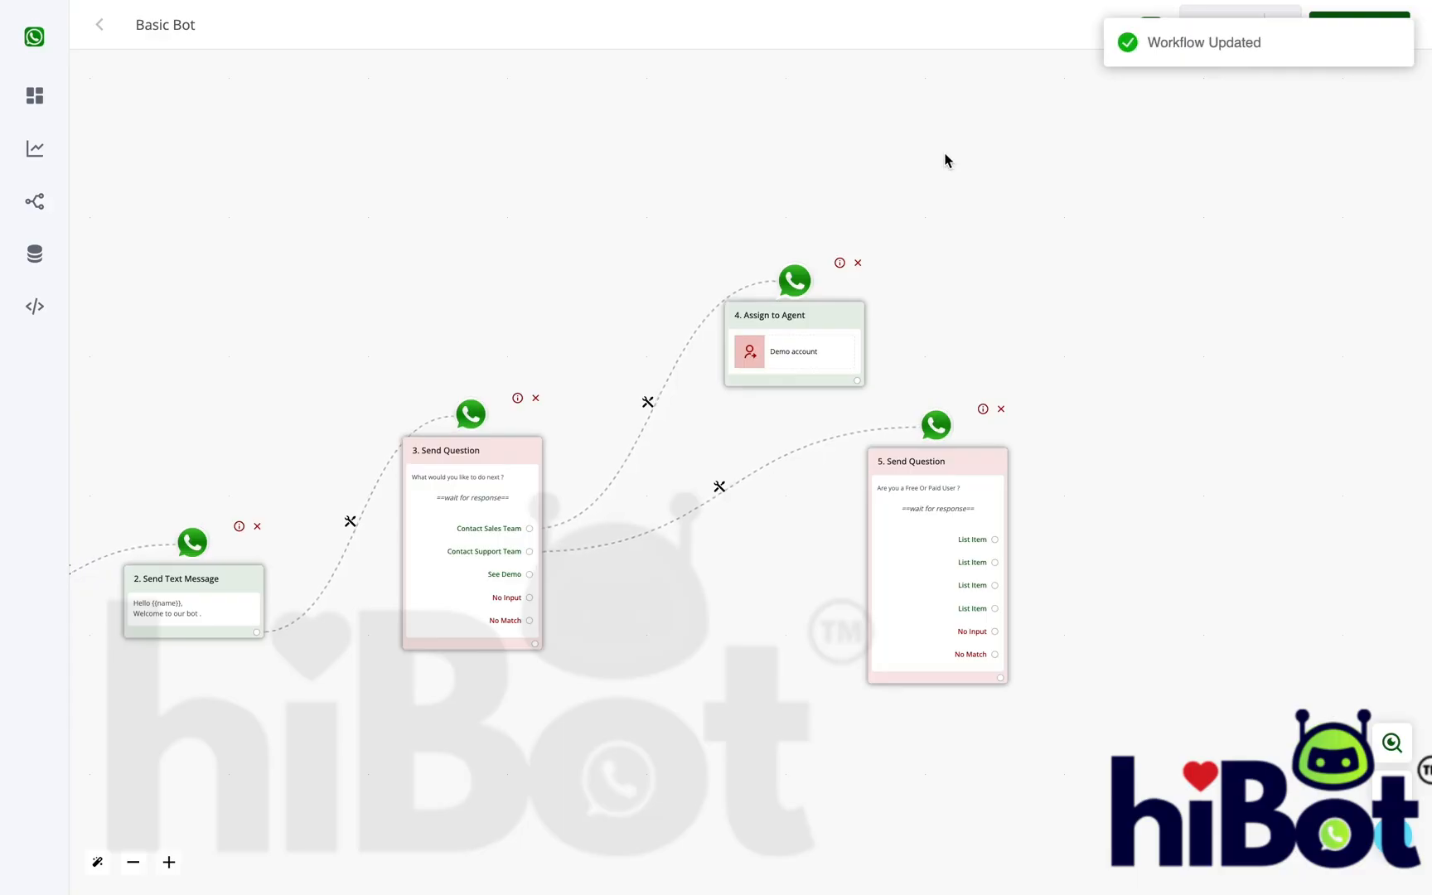
- Add an empty step to the See Demo answer of the first question and move it down below the other branches
{"action": "left_click_drag", "start_coordinate": [522, 777], "coordinate": [760, 702]}
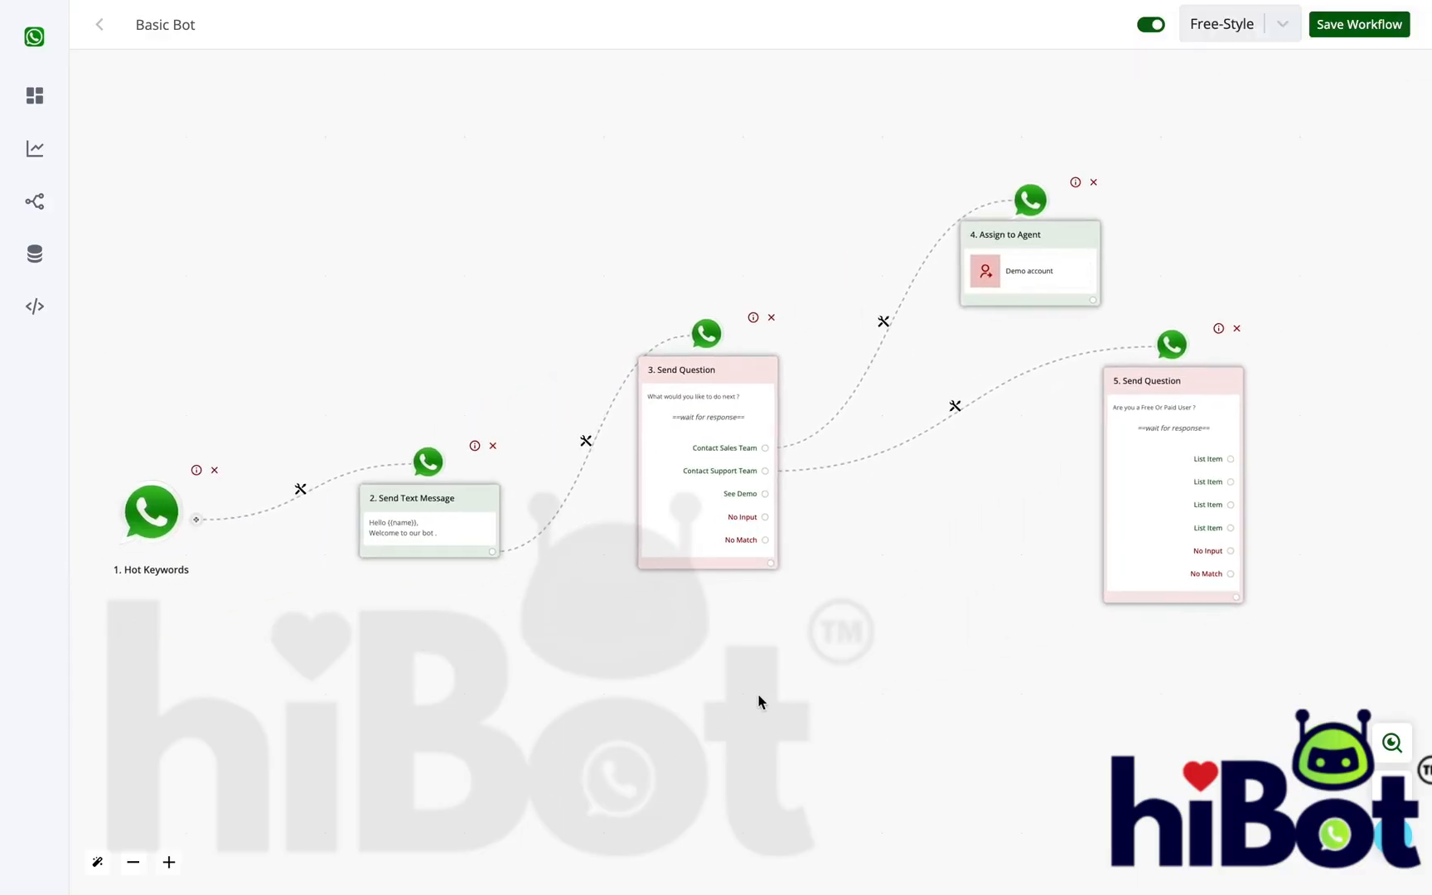
{"action": "left_click", "coordinate": [765, 494]}
{"action": "left_click_drag", "start_coordinate": [916, 672], "coordinate": [681, 753]}
{"action": "left_click_drag", "start_coordinate": [706, 467], "coordinate": [847, 894]}
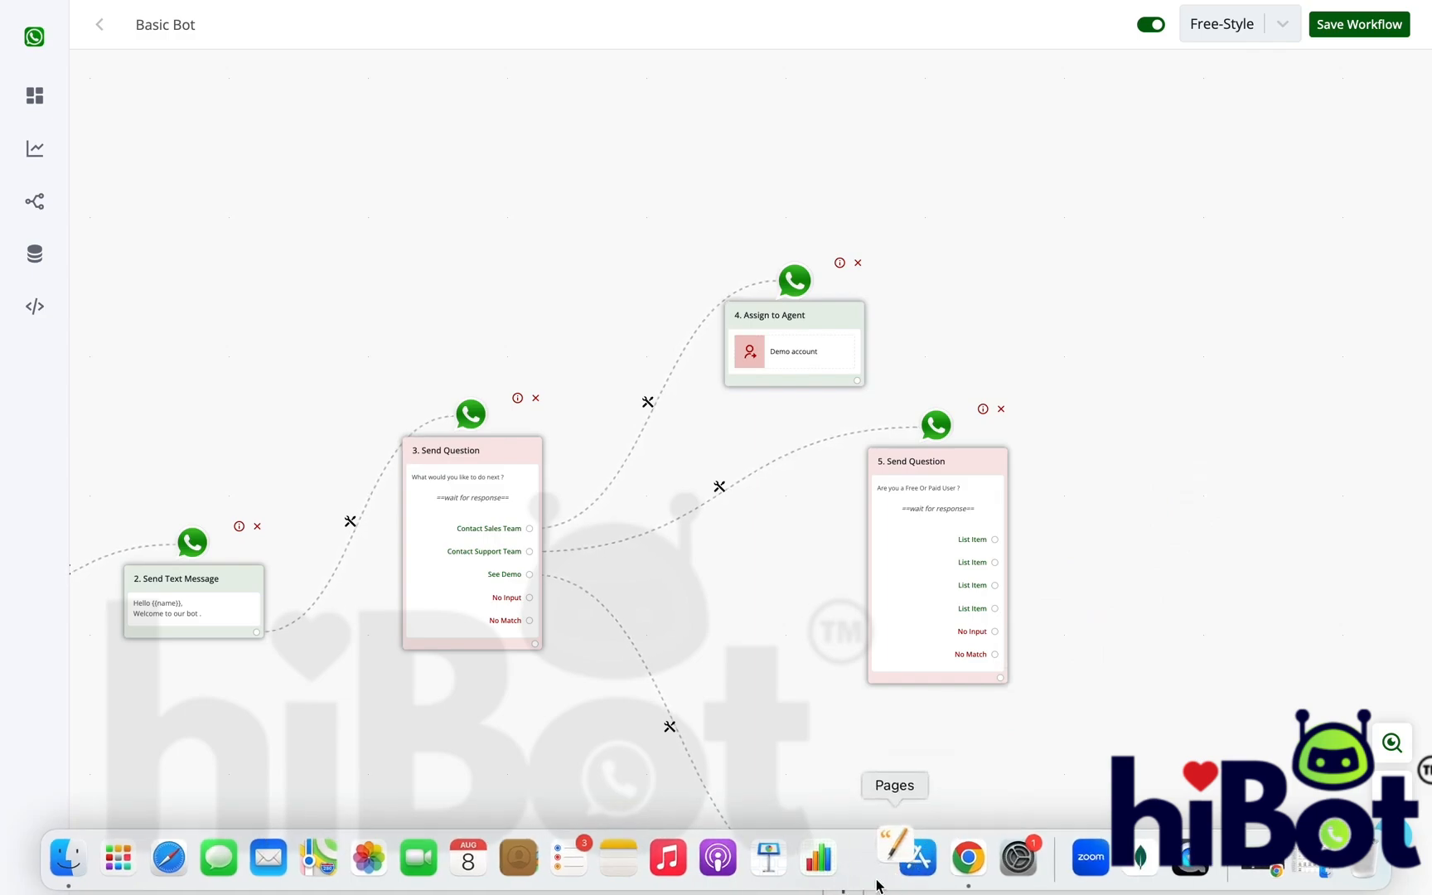
{"action": "left_click_drag", "start_coordinate": [799, 623], "coordinate": [806, 432]}
- Make the See Demo step a Send Message action with the text message "Test" and save it
{"action": "left_click", "coordinate": [842, 634]}
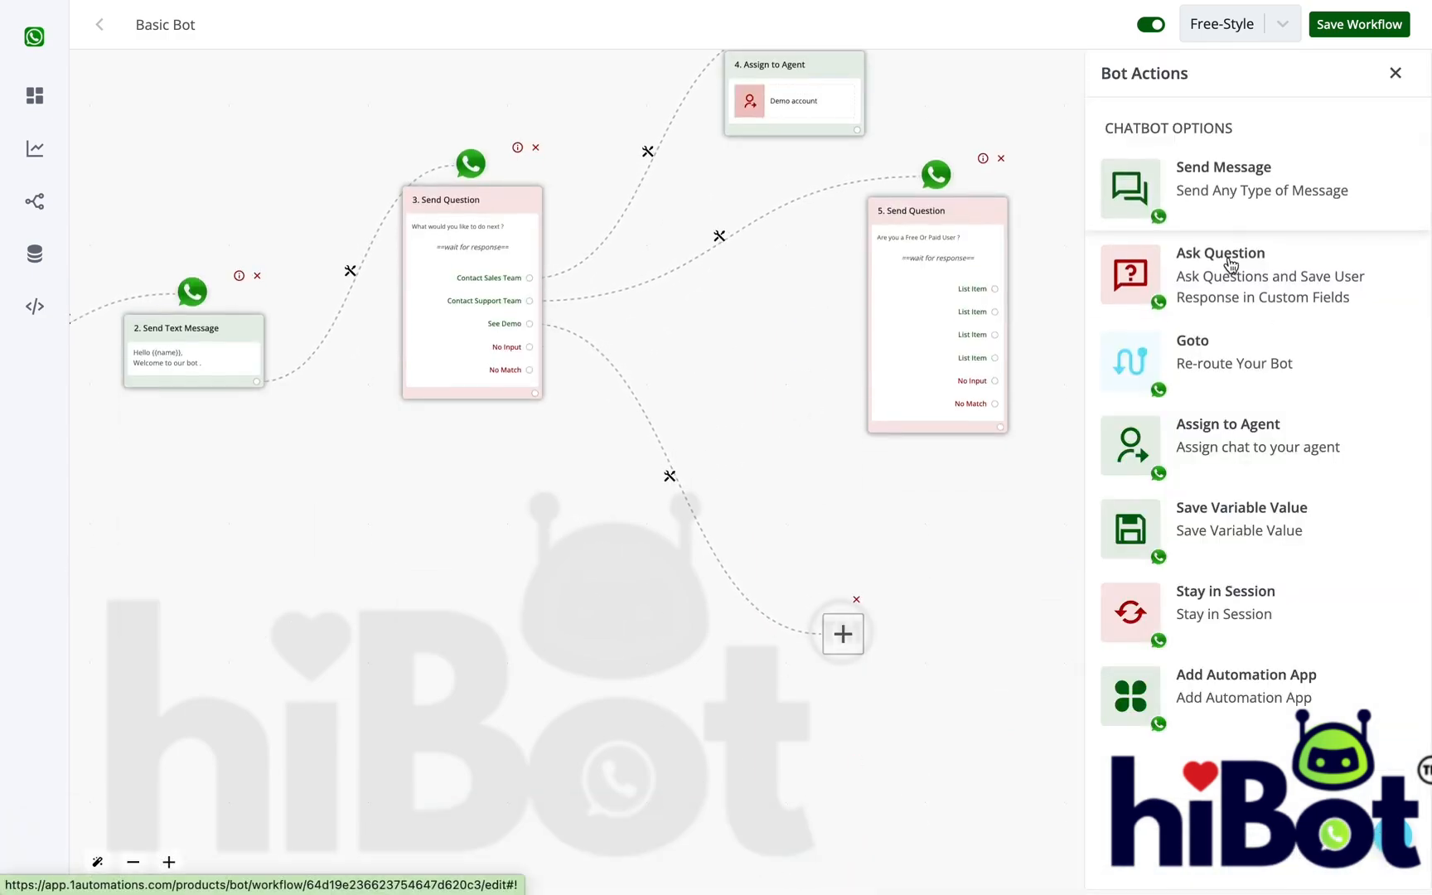
{"action": "left_click", "coordinate": [1239, 184]}
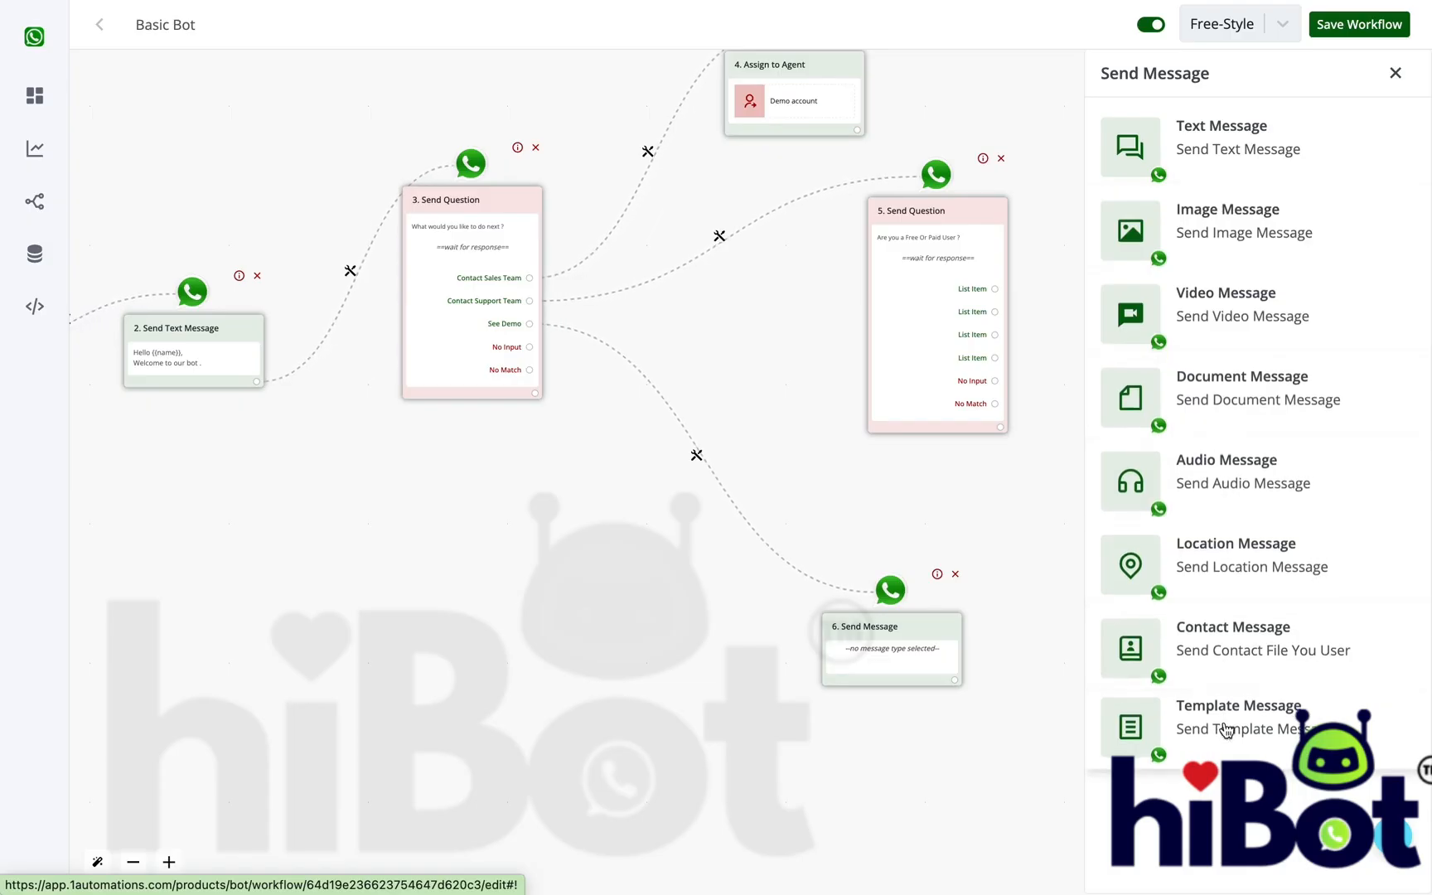
{"action": "left_click", "coordinate": [1324, 145]}
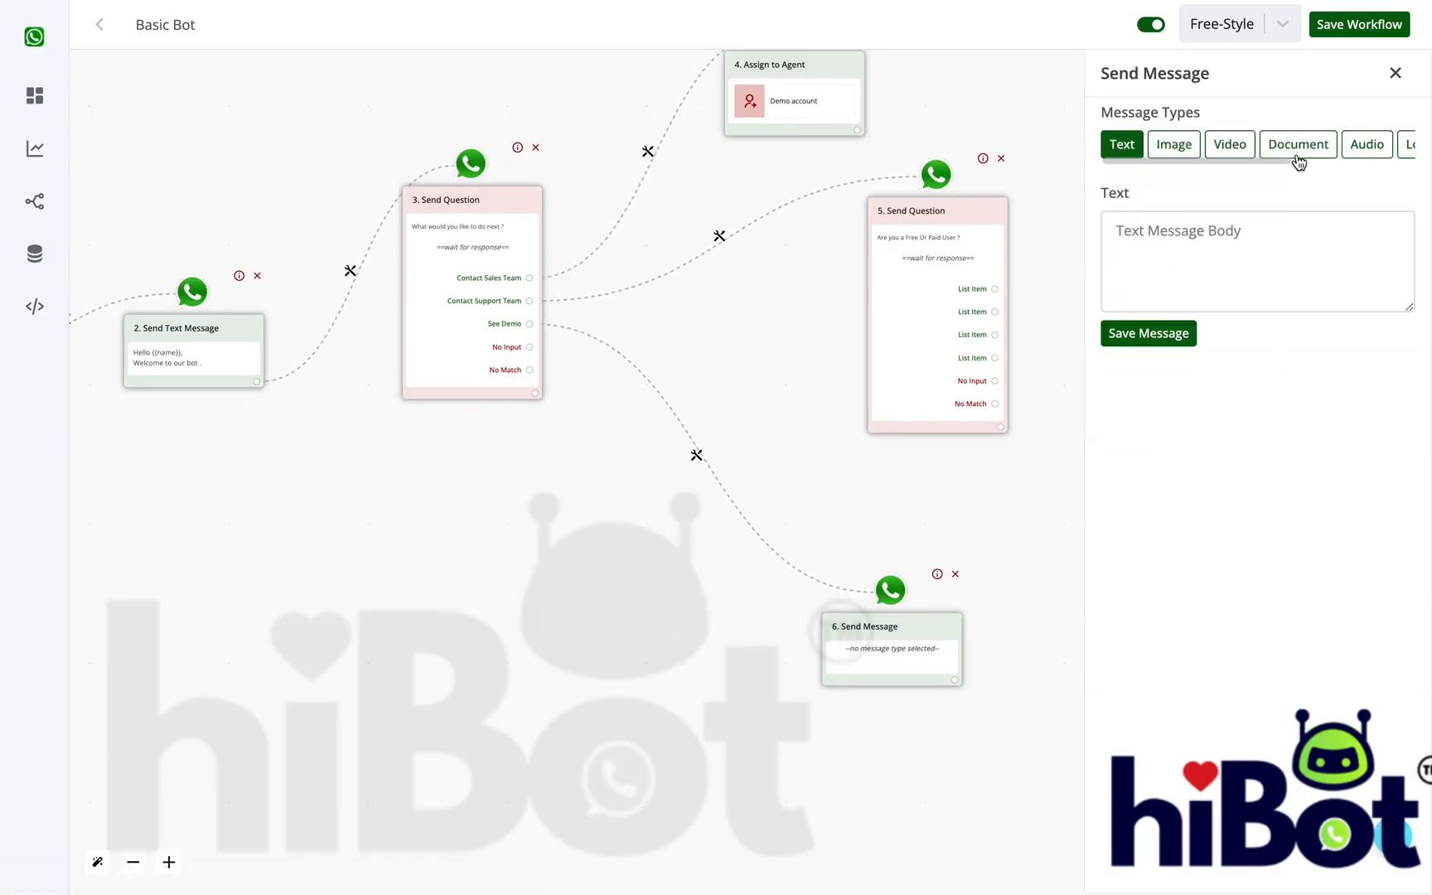
{"action": "left_click", "coordinate": [1173, 259]}
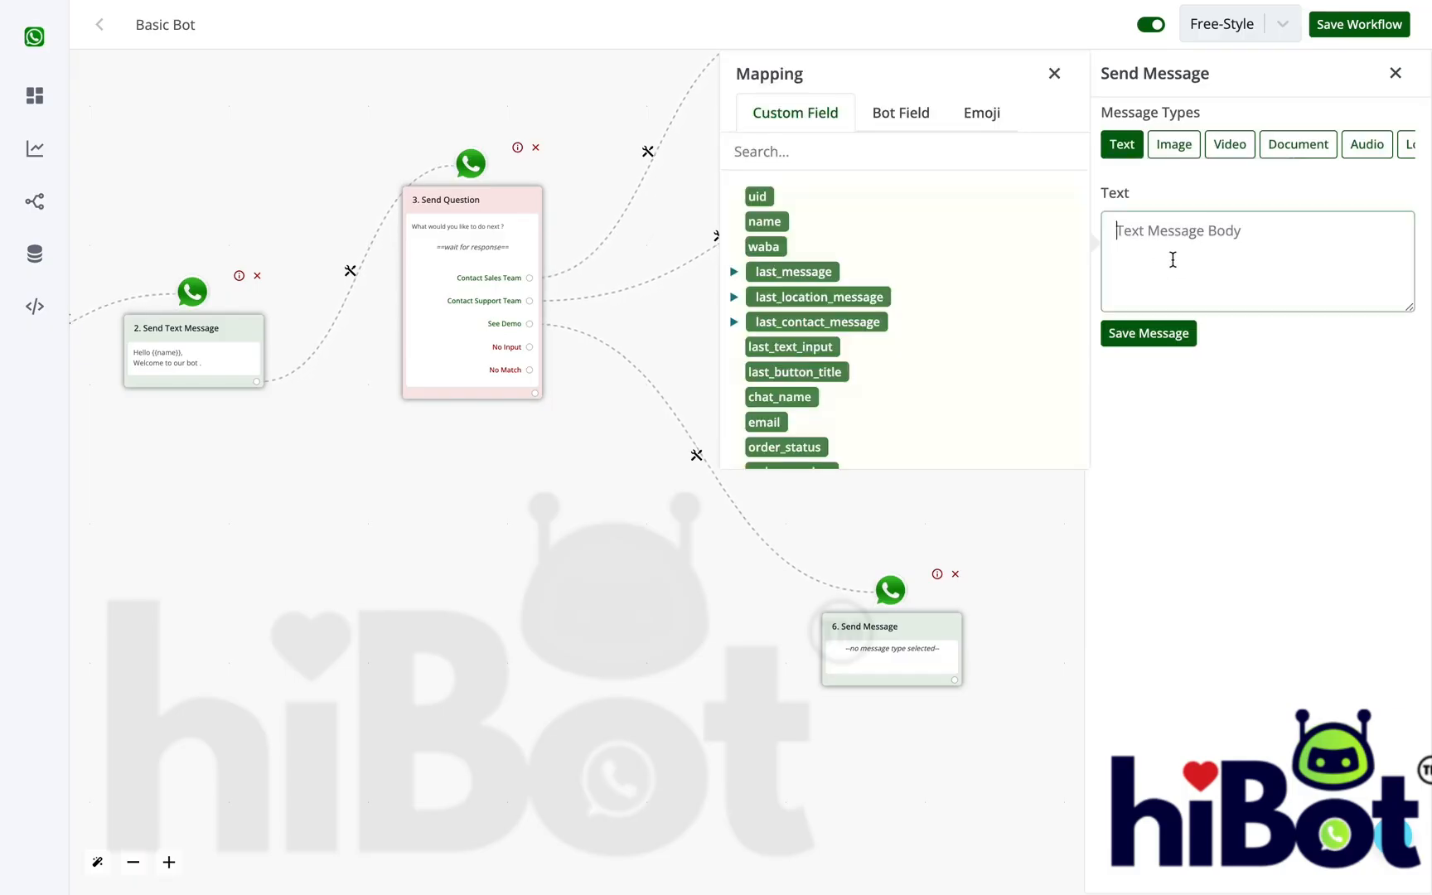
{"action": "type", "text": "Test"}
{"action": "left_click", "coordinate": [1166, 334]}
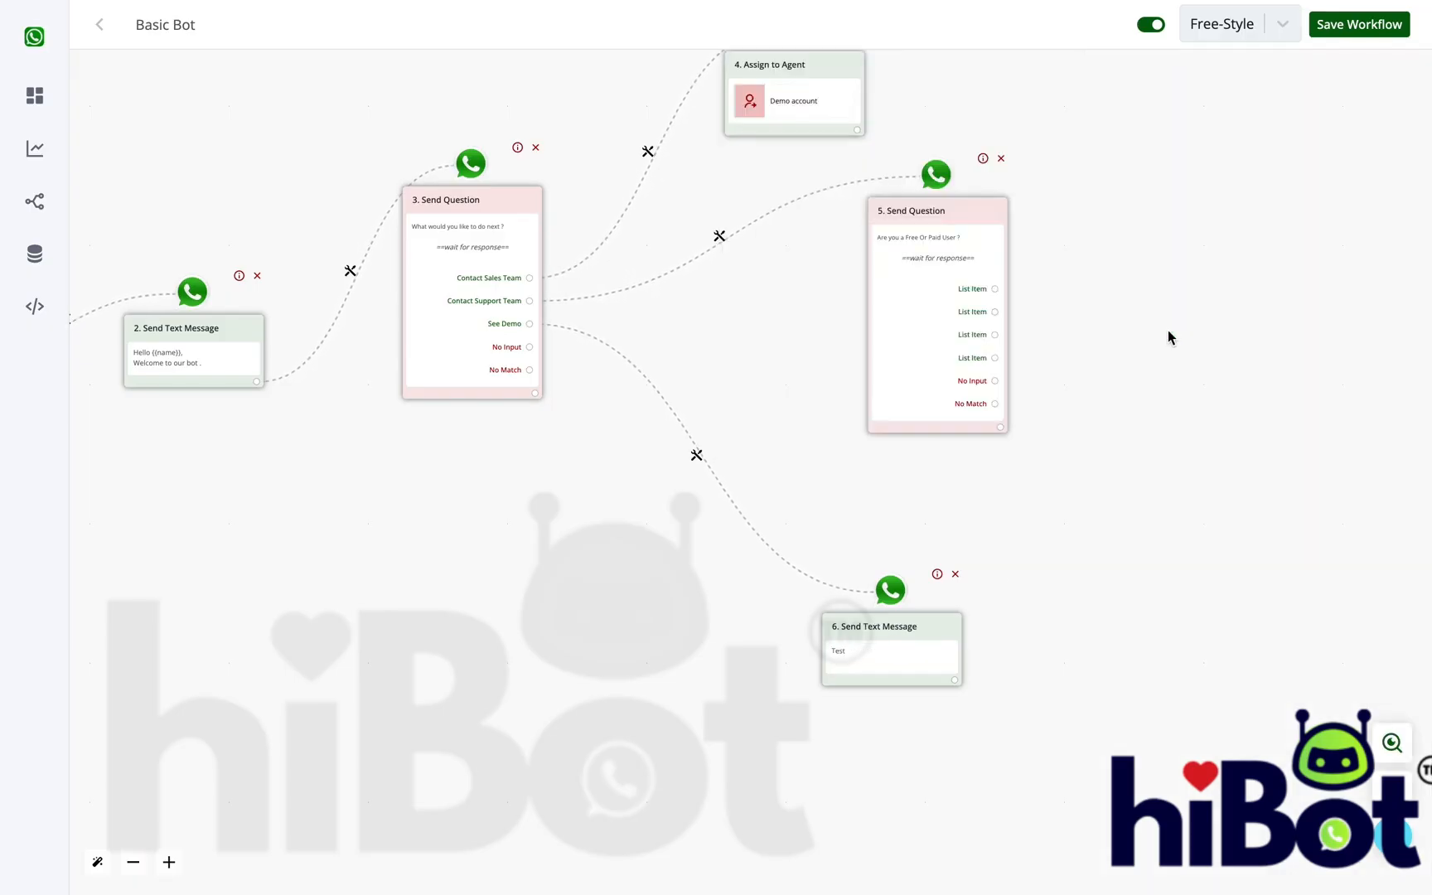
- Add a text Ask Question action after the Test message with the body "Kindly send your photo ?" and move its node up
{"action": "left_click", "coordinate": [954, 681]}
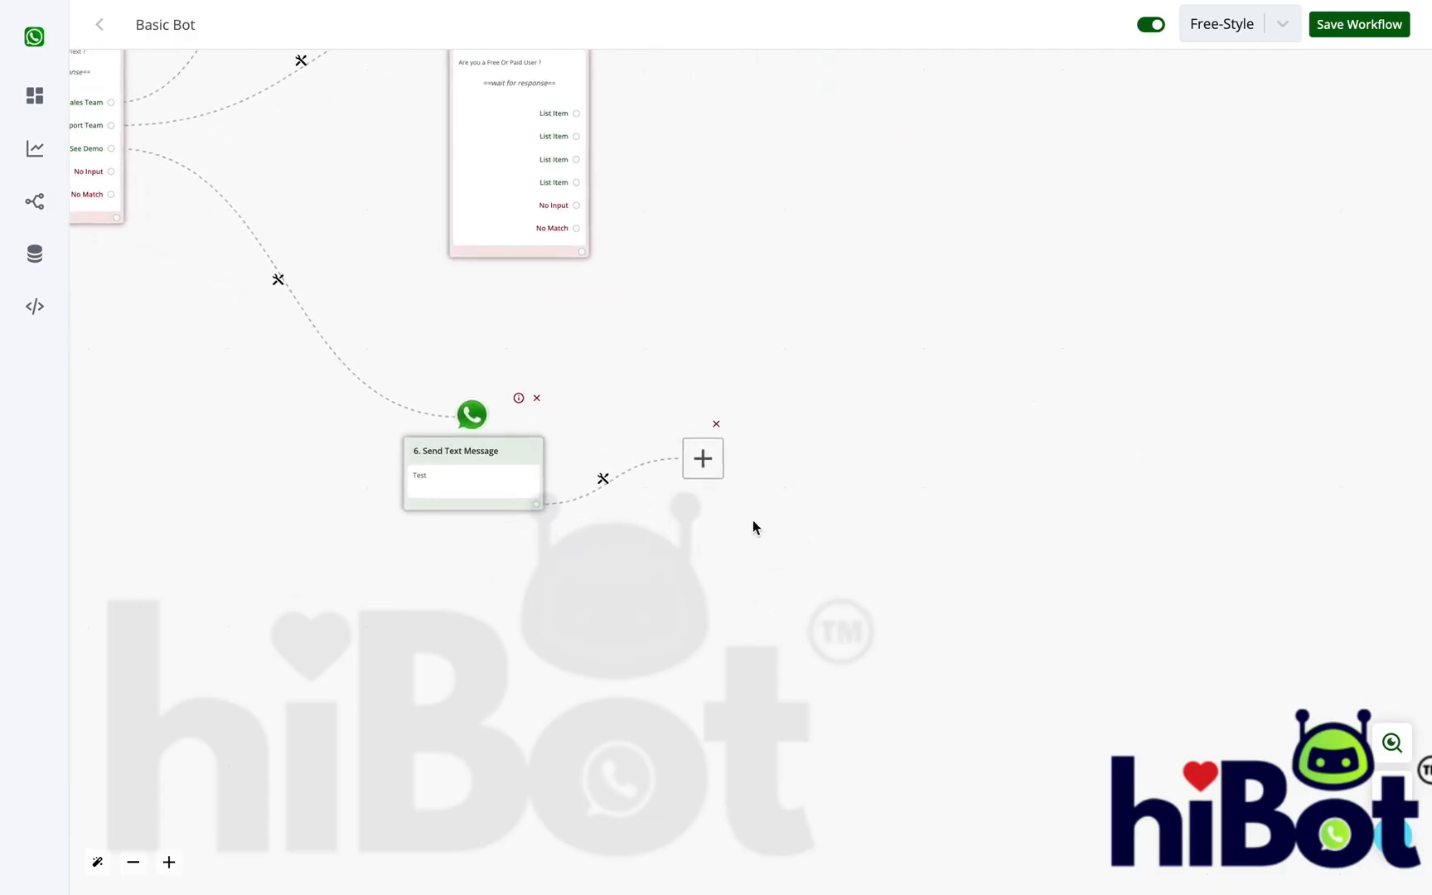
{"action": "left_click", "coordinate": [703, 461]}
{"action": "left_click", "coordinate": [1213, 291]}
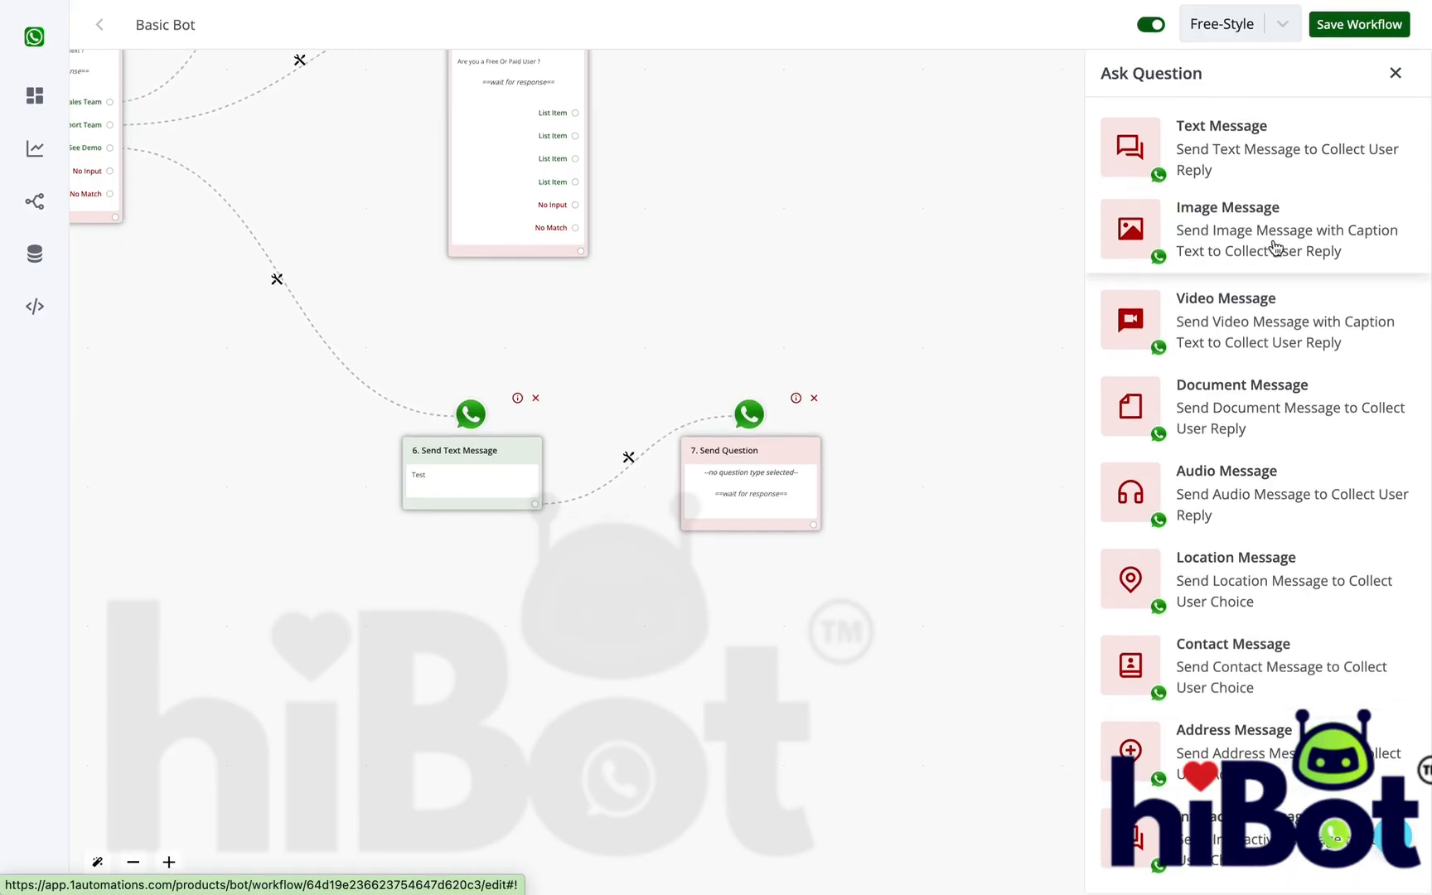
{"action": "left_click", "coordinate": [1202, 143]}
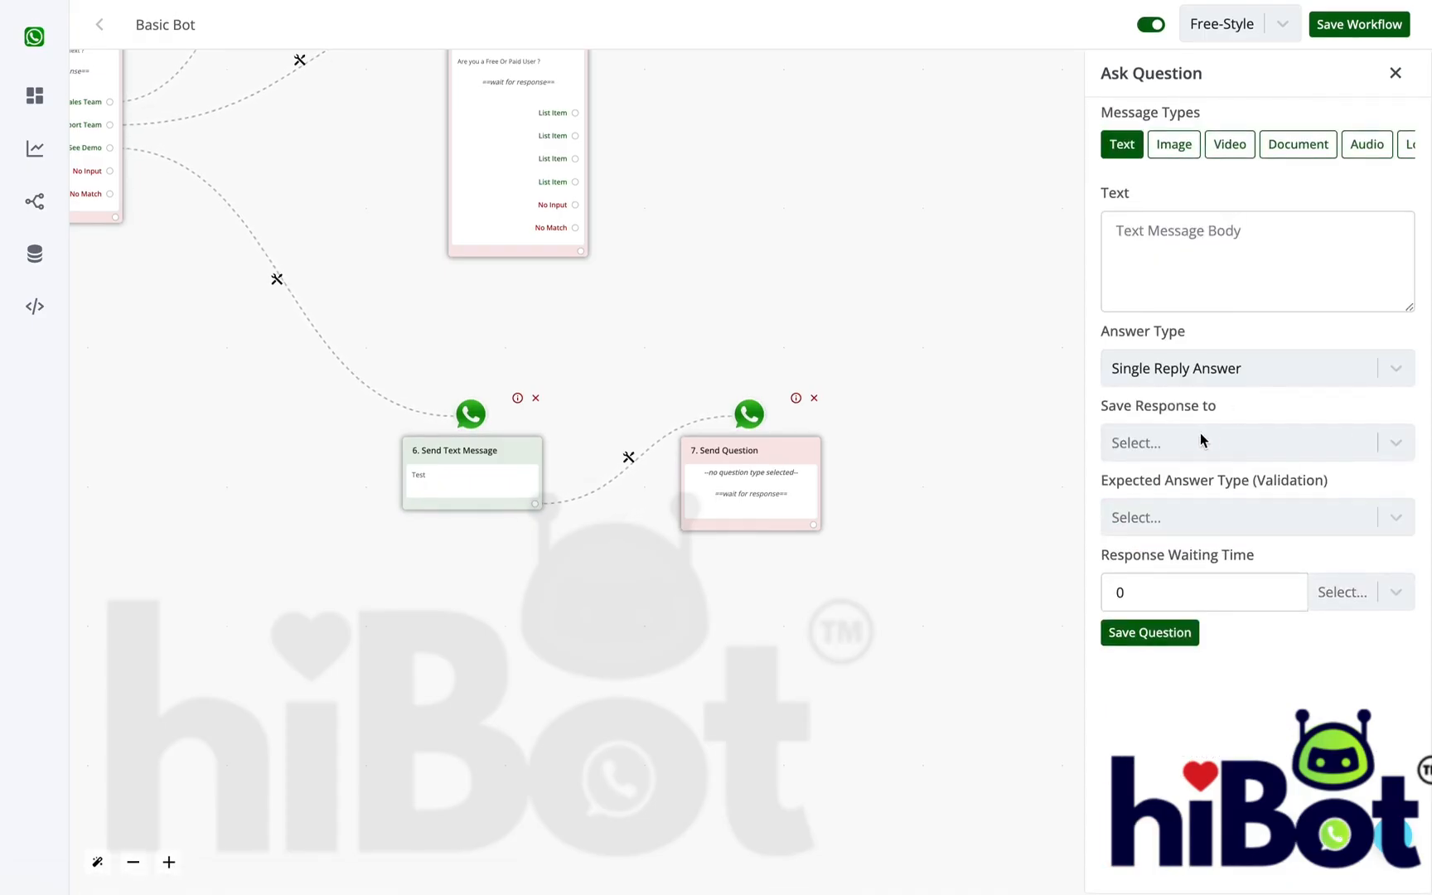
{"action": "left_click_drag", "start_coordinate": [735, 475], "coordinate": [735, 396]}
{"action": "left_click", "coordinate": [1234, 297]}
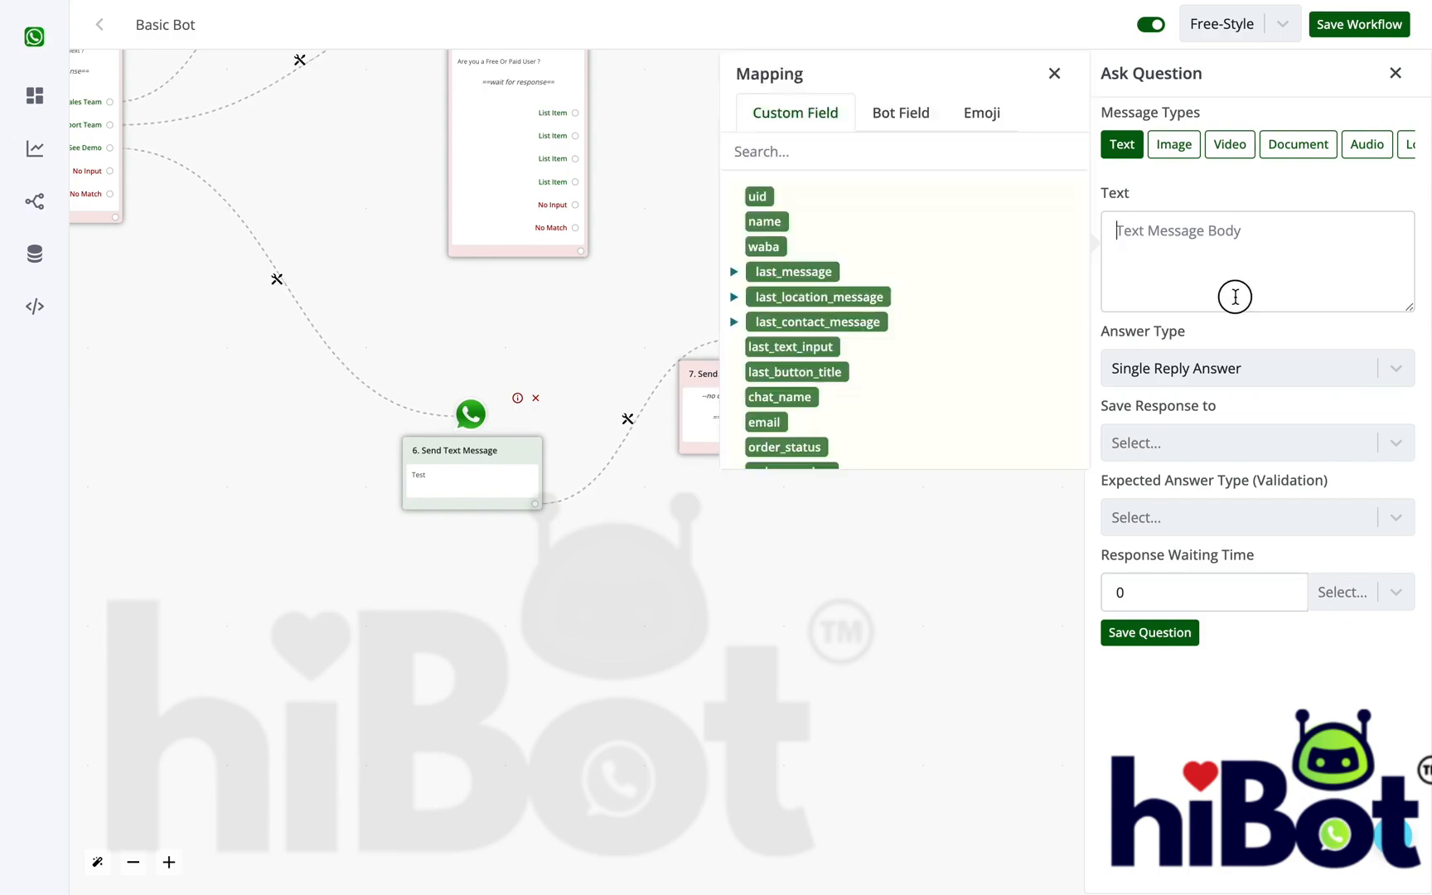
{"action": "type", "text": "Kindly send your photo ?"}
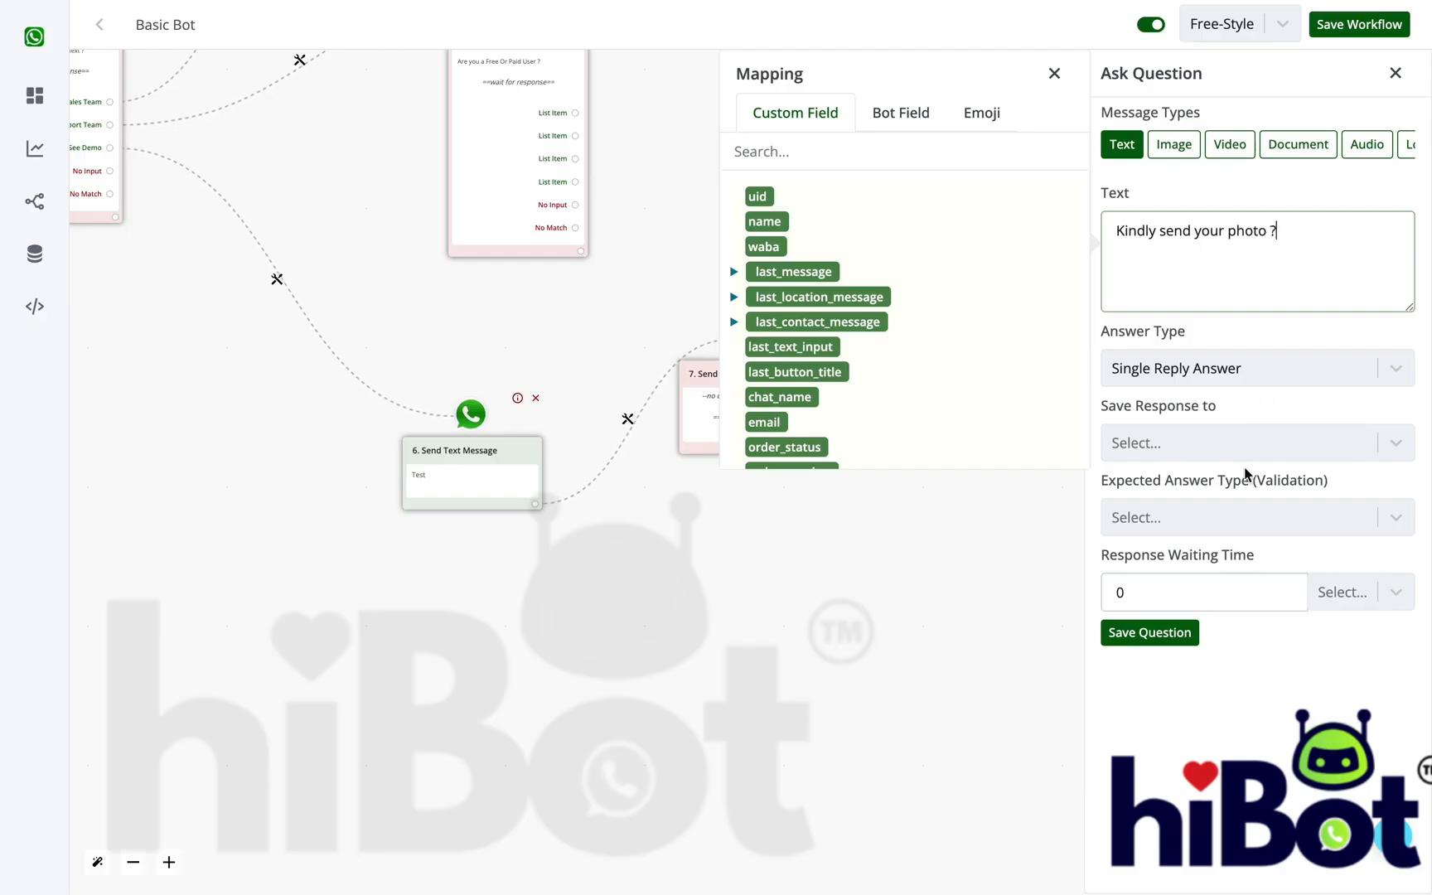
- Set the photo question's expected answer type to Image and its retry message to "Kindly send an image"
{"action": "triple_click", "coordinate": [1125, 481]}
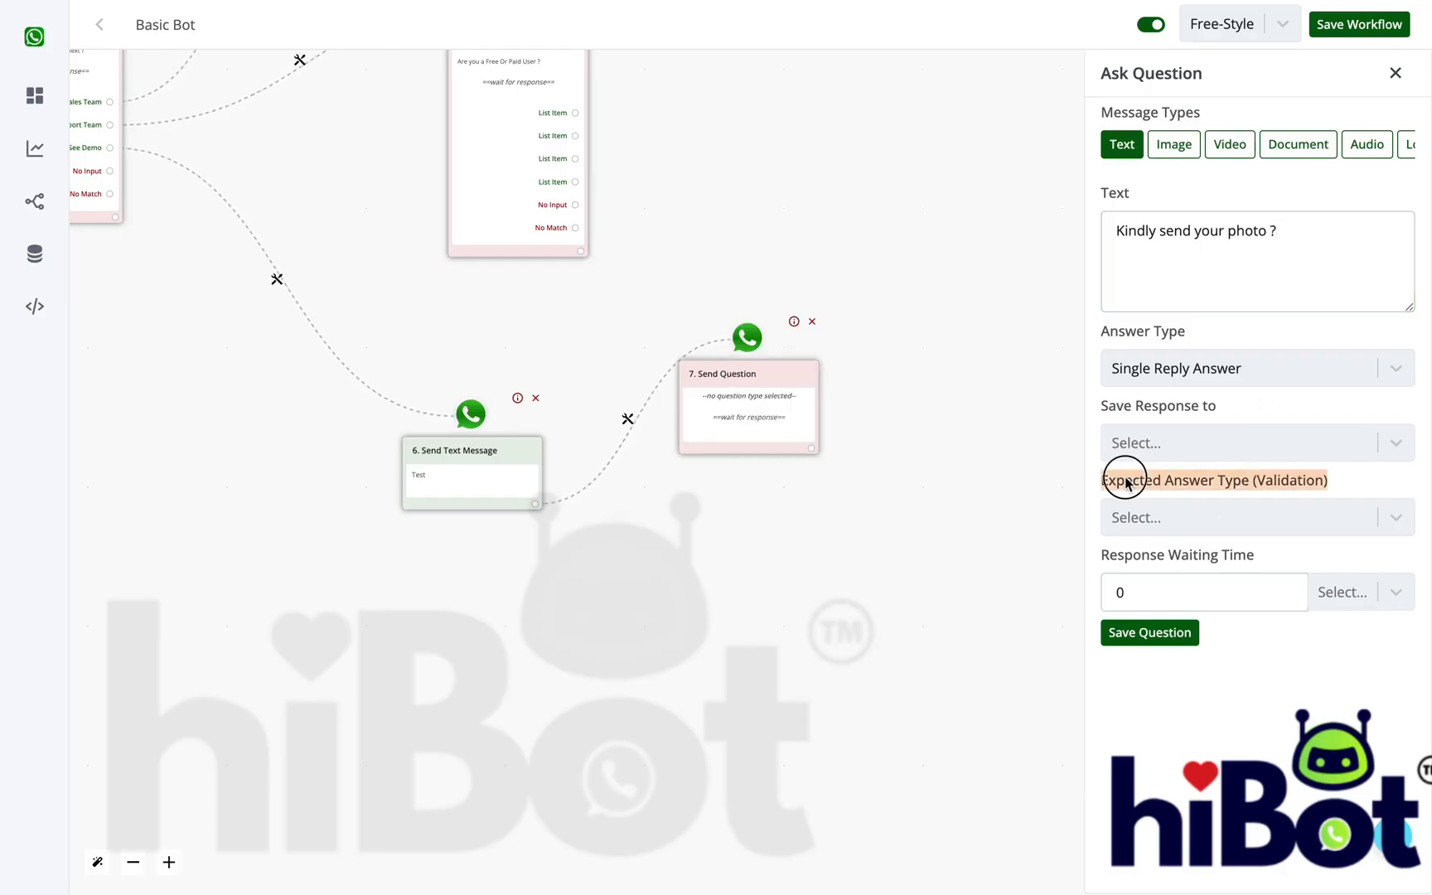
{"action": "left_click", "coordinate": [1295, 516]}
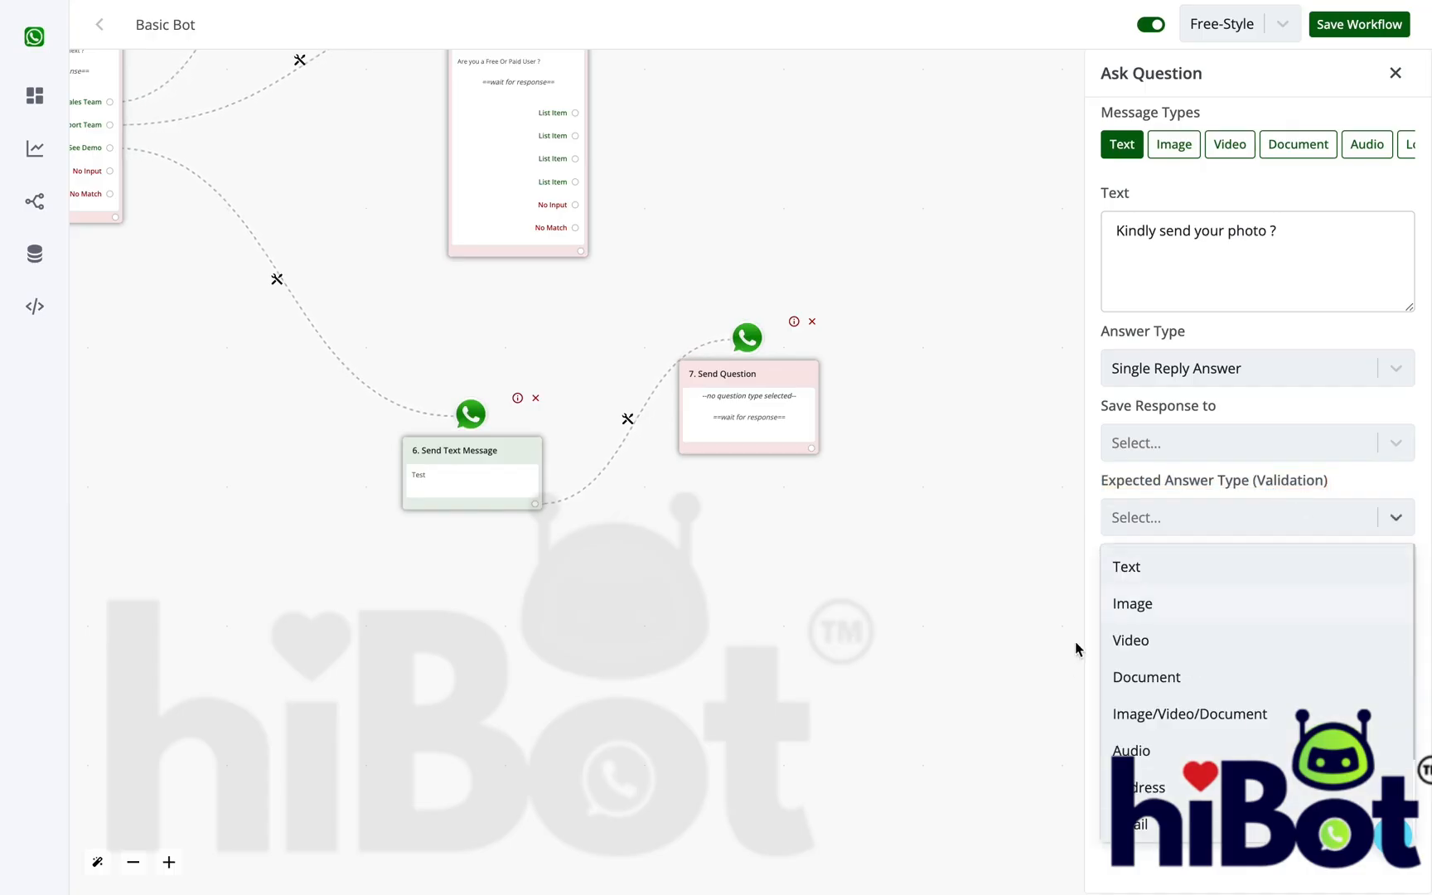
{"action": "mouse_move", "coordinate": [1269, 893]}
{"action": "left_click", "coordinate": [1184, 603]}
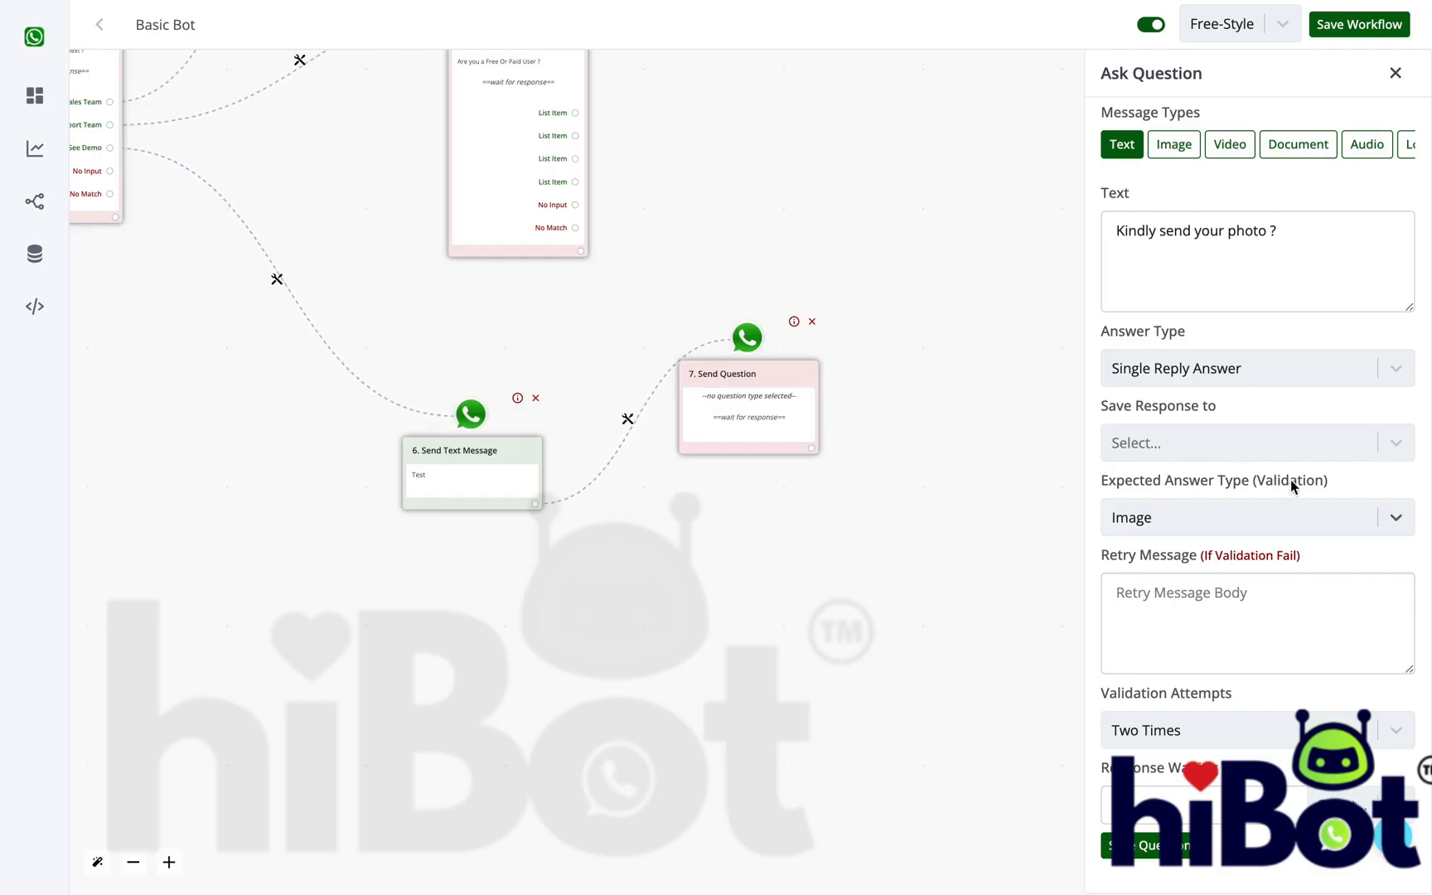
{"action": "left_click", "coordinate": [1187, 609]}
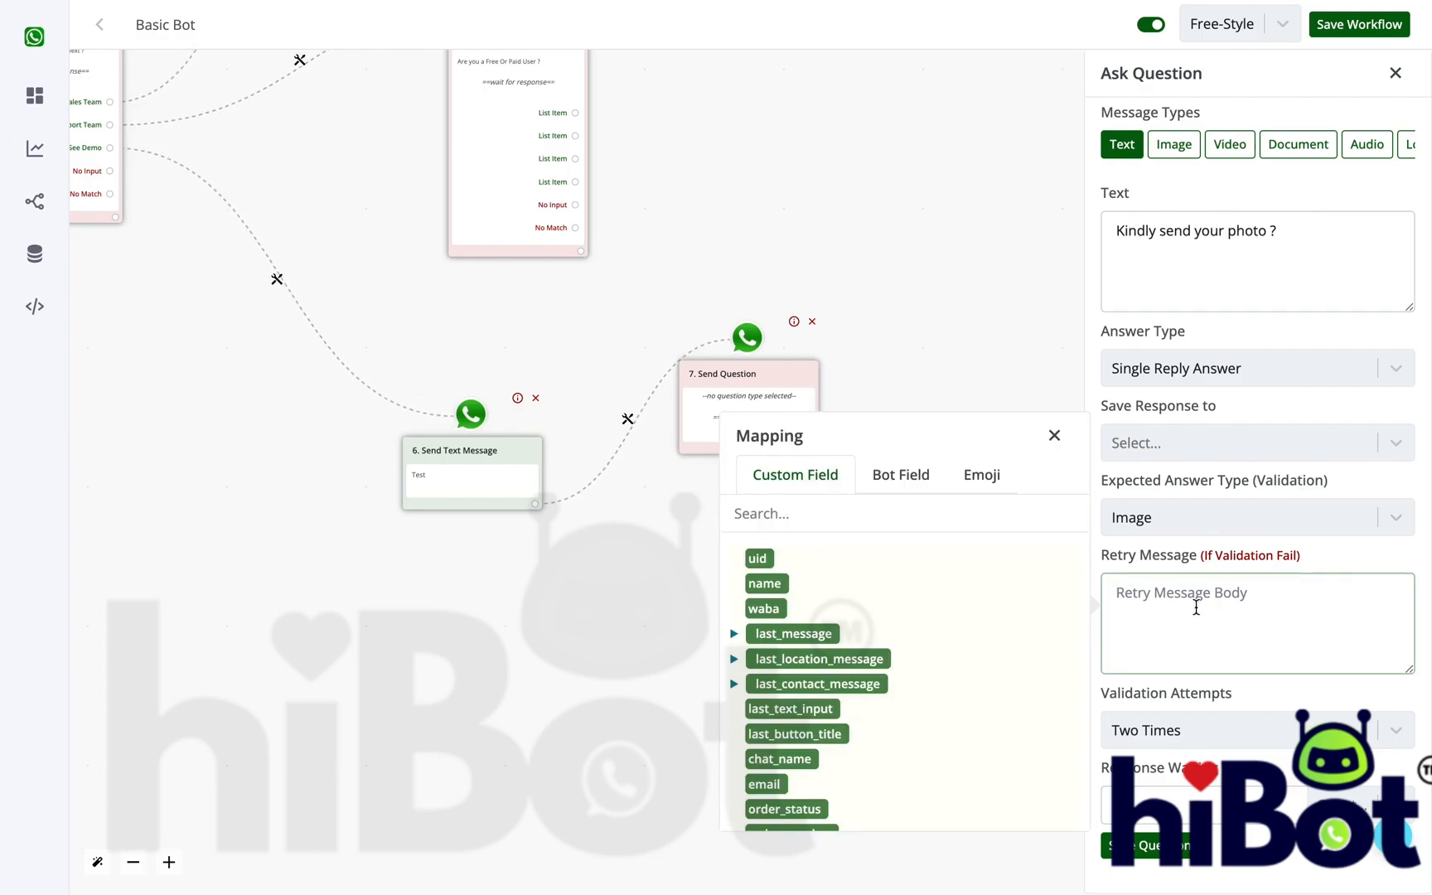
{"action": "left_click", "coordinate": [1194, 603]}
{"action": "type", "text": "Kindly send an image"}
- Review the photo question's validation attempts and response waiting time options, keep Two Times, and save the question
{"action": "left_click", "coordinate": [1180, 732]}
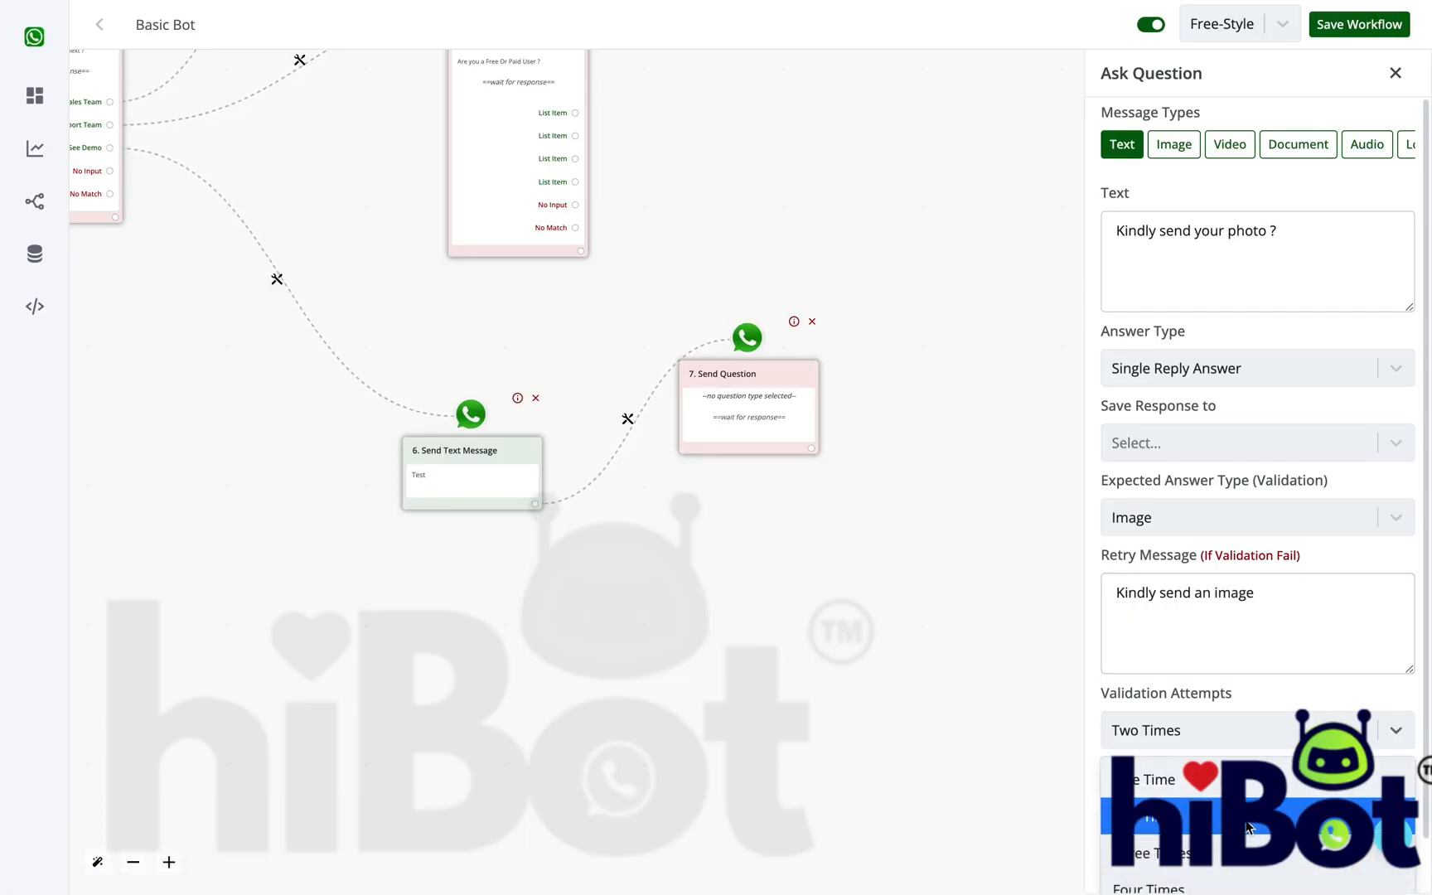
{"action": "left_click", "coordinate": [1303, 699]}
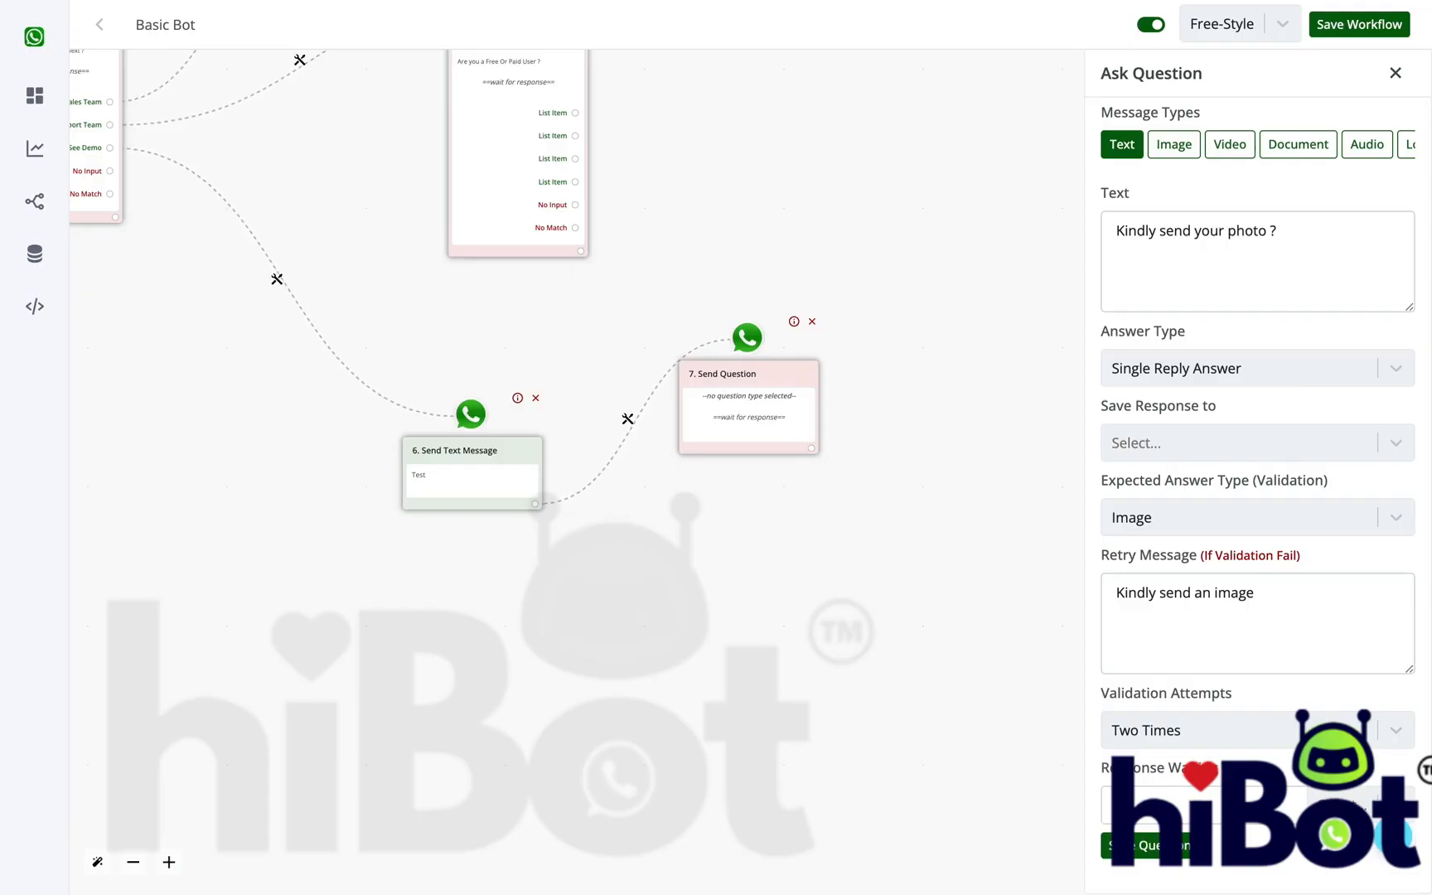
{"action": "left_click", "coordinate": [1335, 797]}
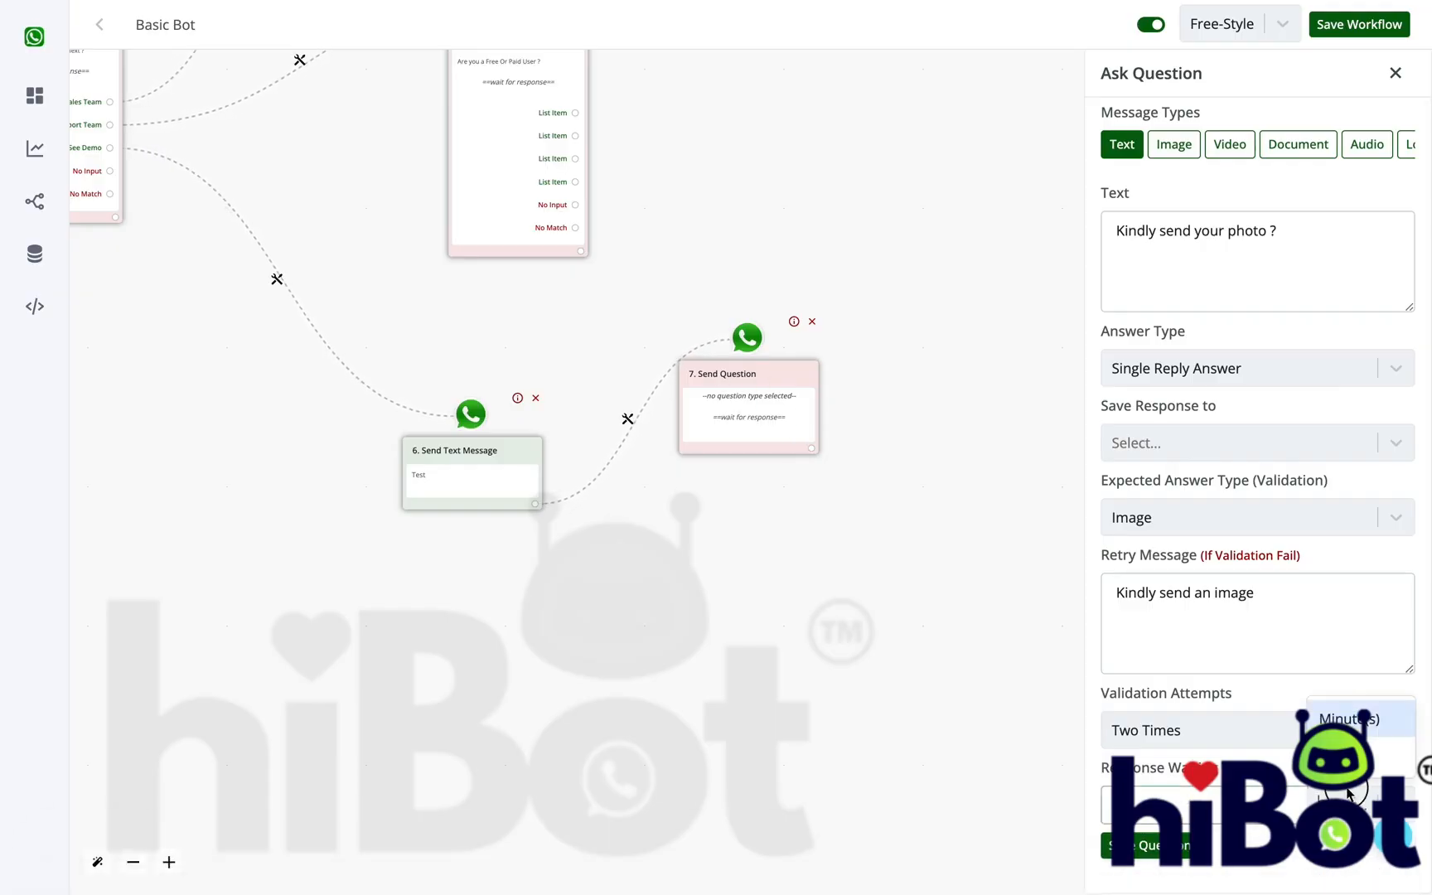
{"action": "left_click", "coordinate": [1157, 764]}
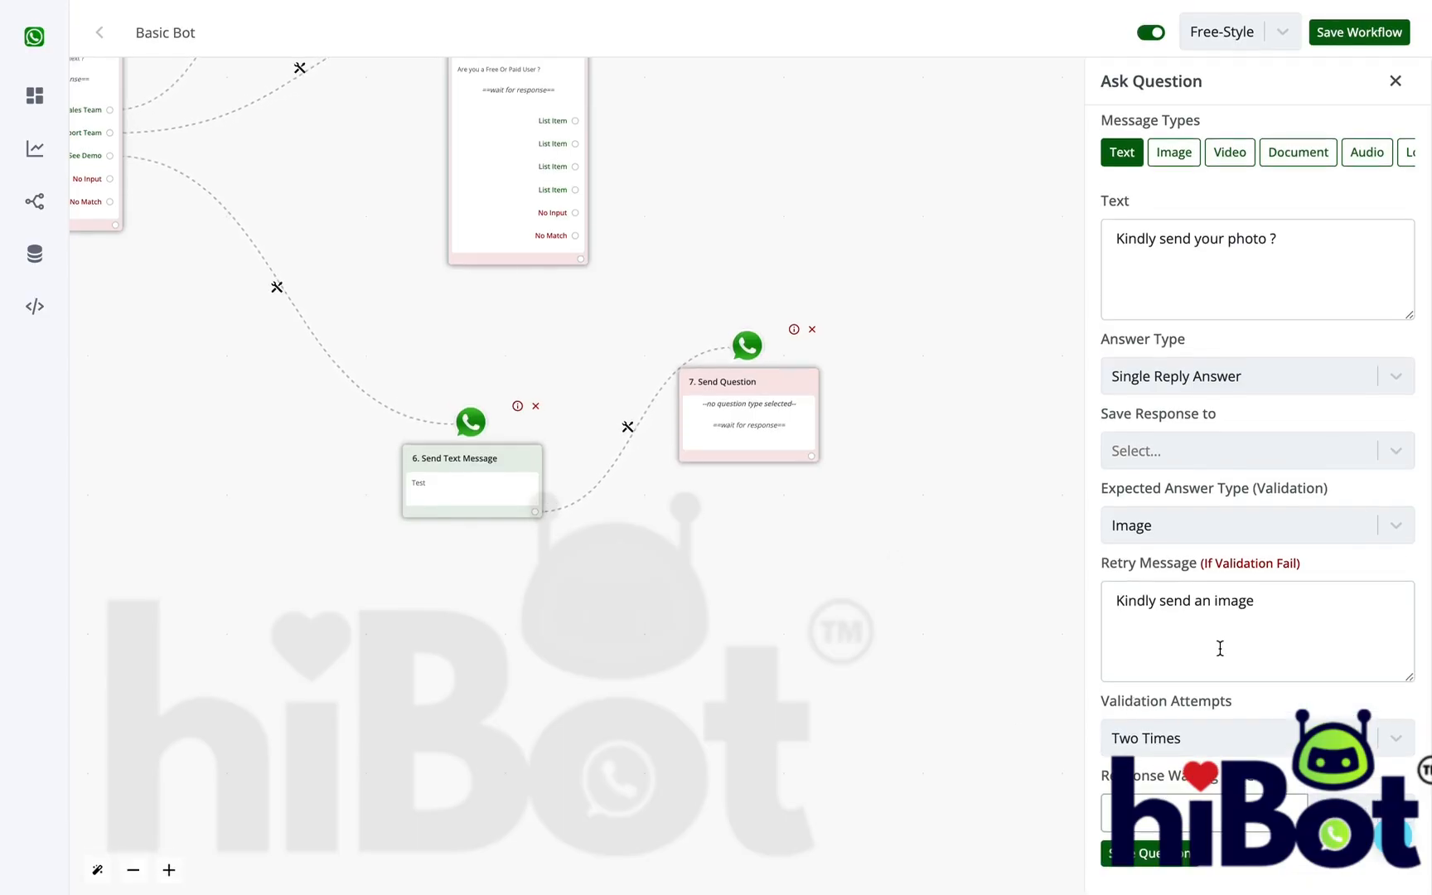
{"action": "left_click", "coordinate": [1156, 846]}
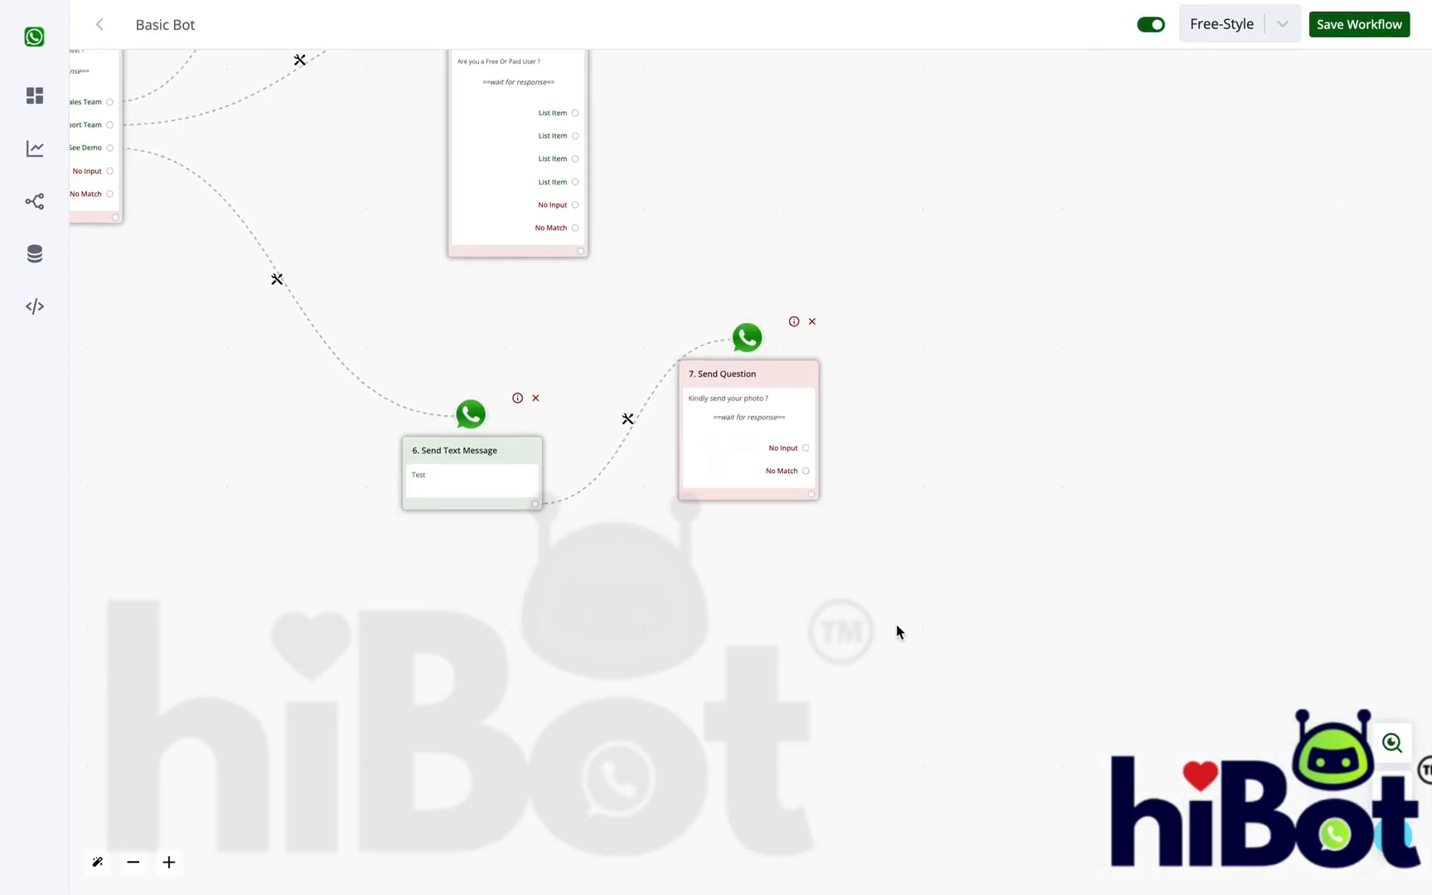
- Add an empty step after the photo question
{"action": "left_click", "coordinate": [810, 494]}
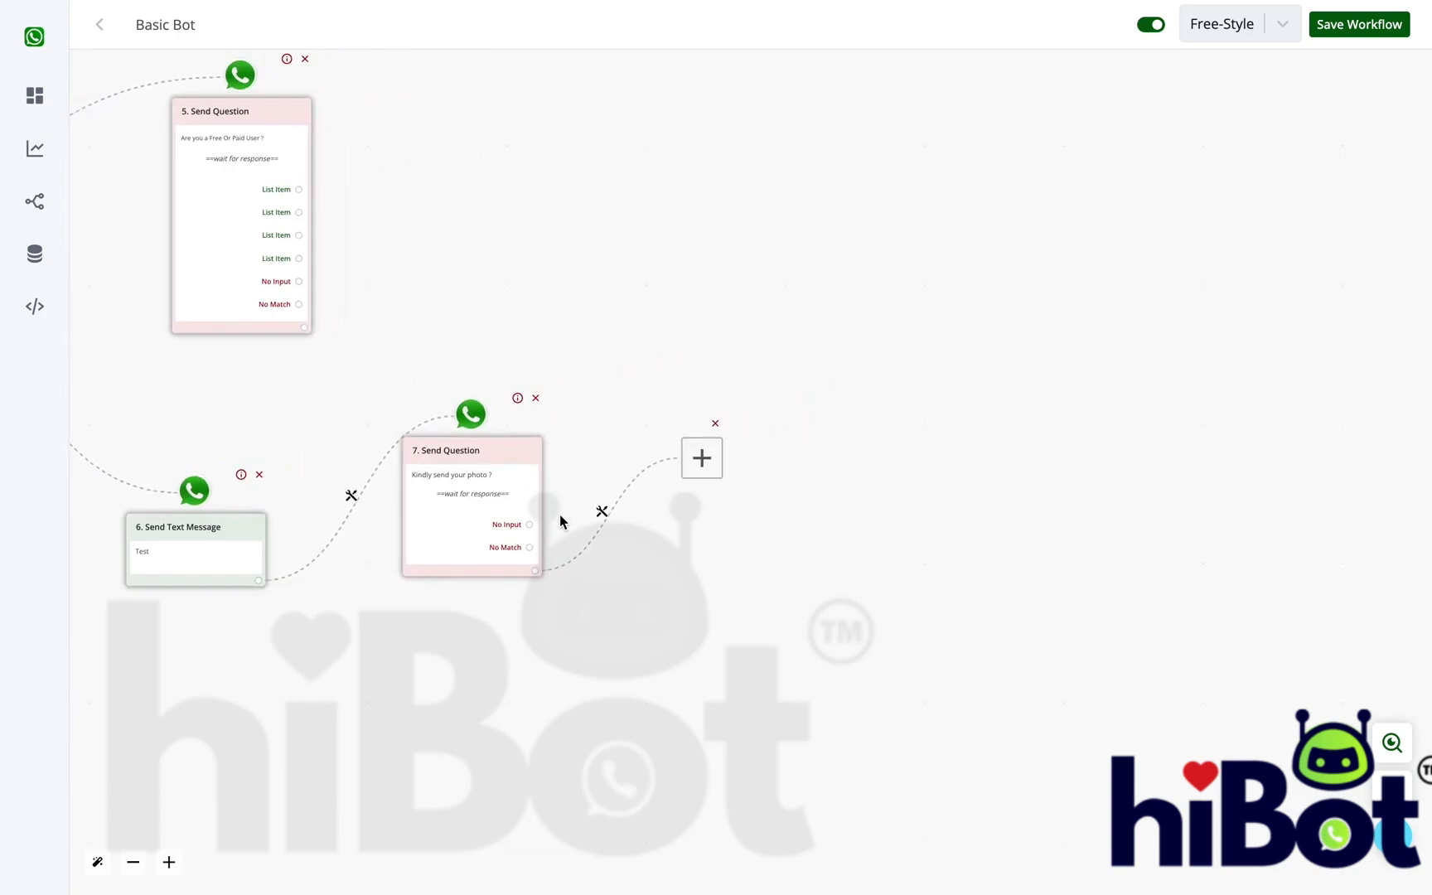
{"action": "mouse_move", "coordinate": [592, 655]}
{"action": "left_mouse_down"}
{"action": "mouse_move", "coordinate": [1050, 666]}
{"action": "mouse_move", "coordinate": [1160, 712]}
{"action": "left_mouse_up"}
{"action": "mouse_move", "coordinate": [965, 240]}
{"action": "left_mouse_down"}
{"action": "mouse_move", "coordinate": [1141, 276]}
{"action": "mouse_move", "coordinate": [1139, 329]}
{"action": "left_mouse_up"}
{"action": "scroll", "coordinate": [1135, 306], "scroll_direction": "down", "scroll_amount": 2}
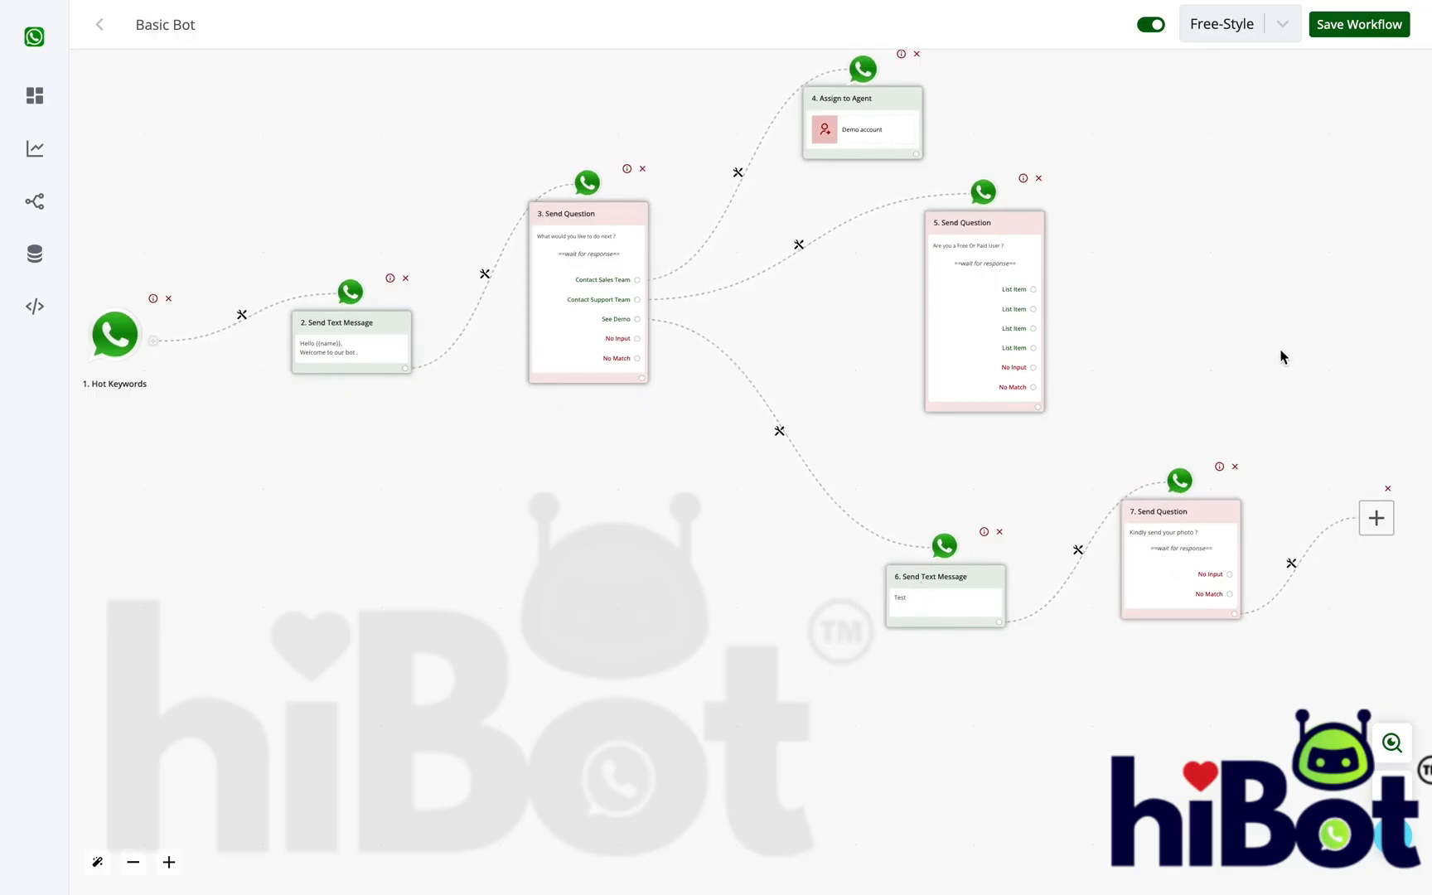
{"action": "left_click_drag", "start_coordinate": [1276, 314], "coordinate": [1230, 365]}
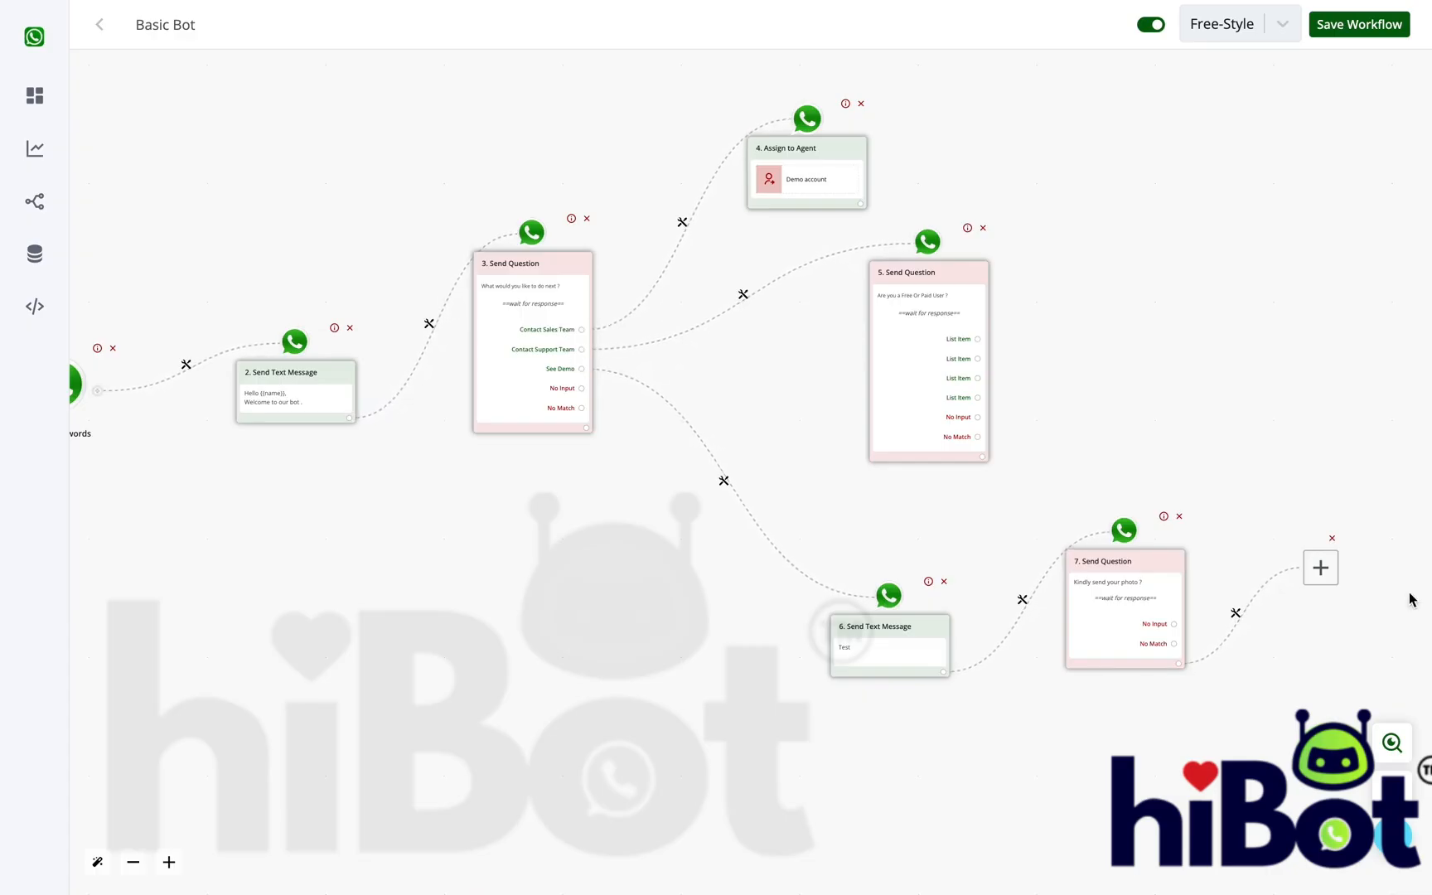
- Add a Stay in Session action in the empty step after the photo question
{"action": "left_click_drag", "start_coordinate": [1183, 735], "coordinate": [1241, 734]}
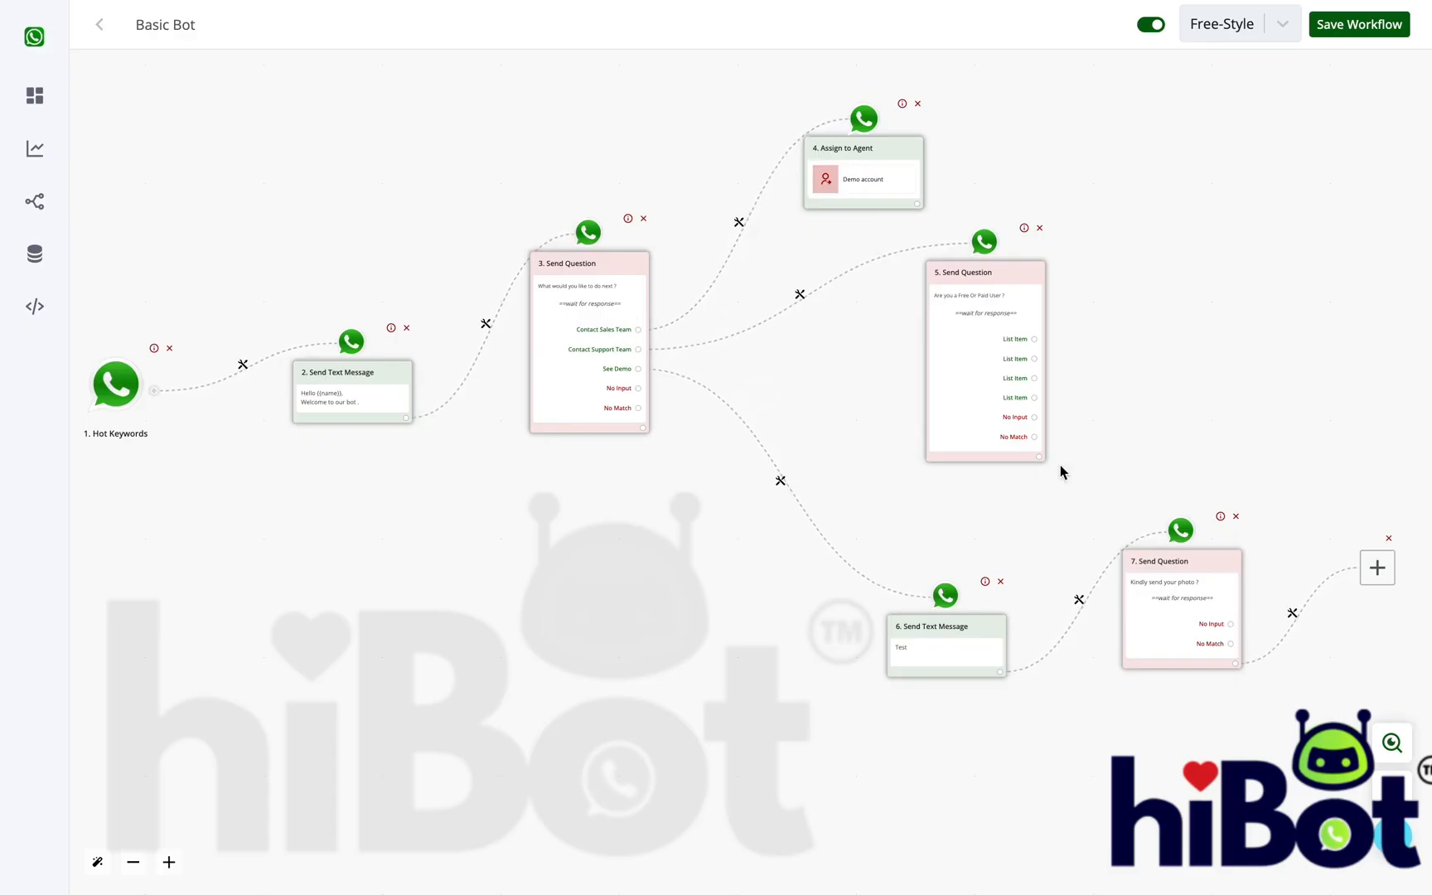
{"action": "left_click", "coordinate": [1377, 583]}
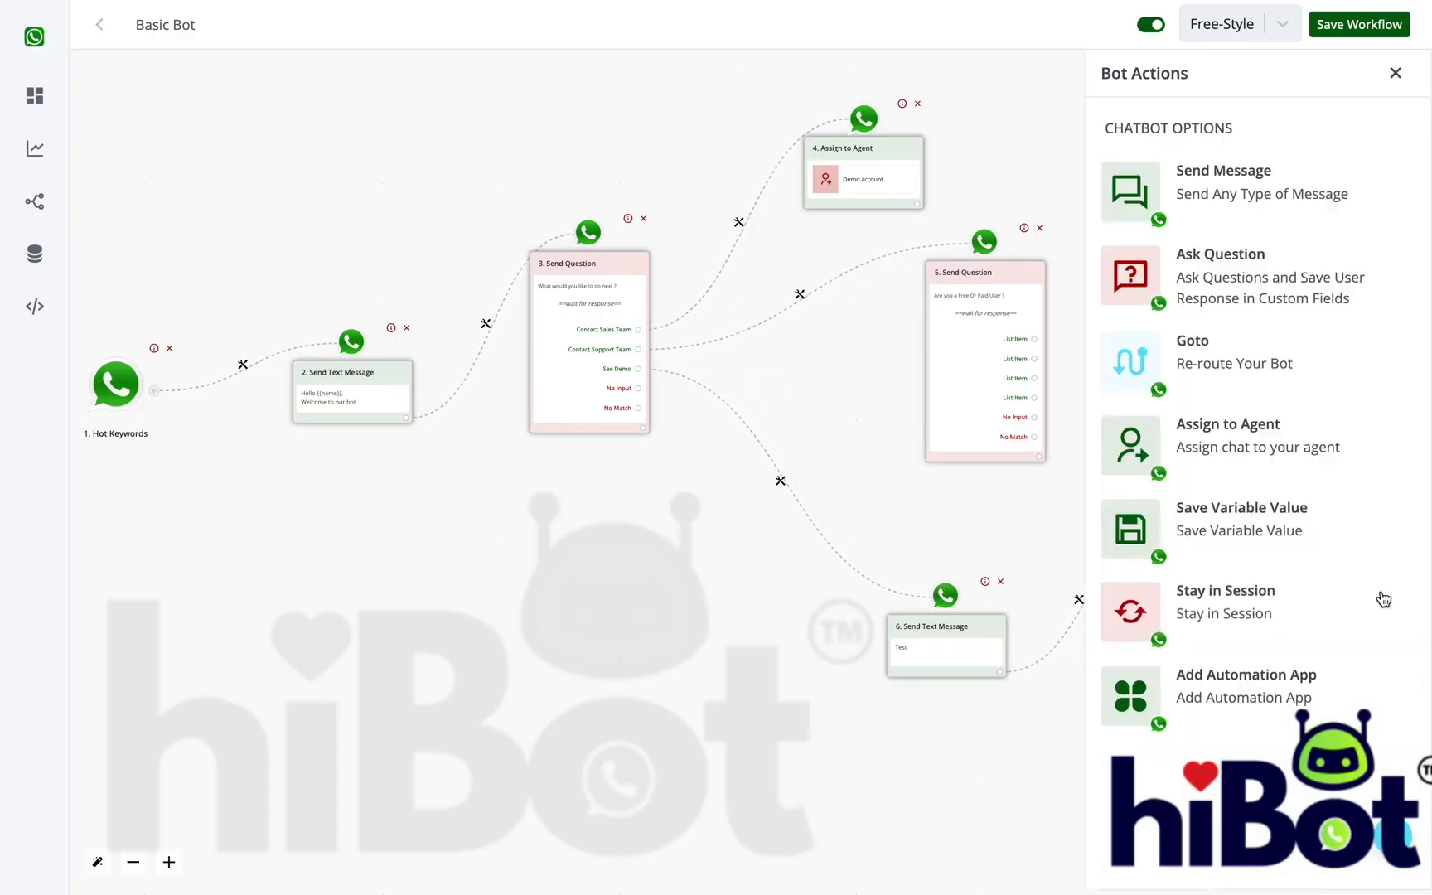
{"action": "left_click", "coordinate": [1219, 613]}
- Add a Stay in Session action after the "Are you a Free Or Paid User ?" question
{"action": "scroll", "coordinate": [1037, 459], "scroll_direction": "right", "scroll_amount": 5}
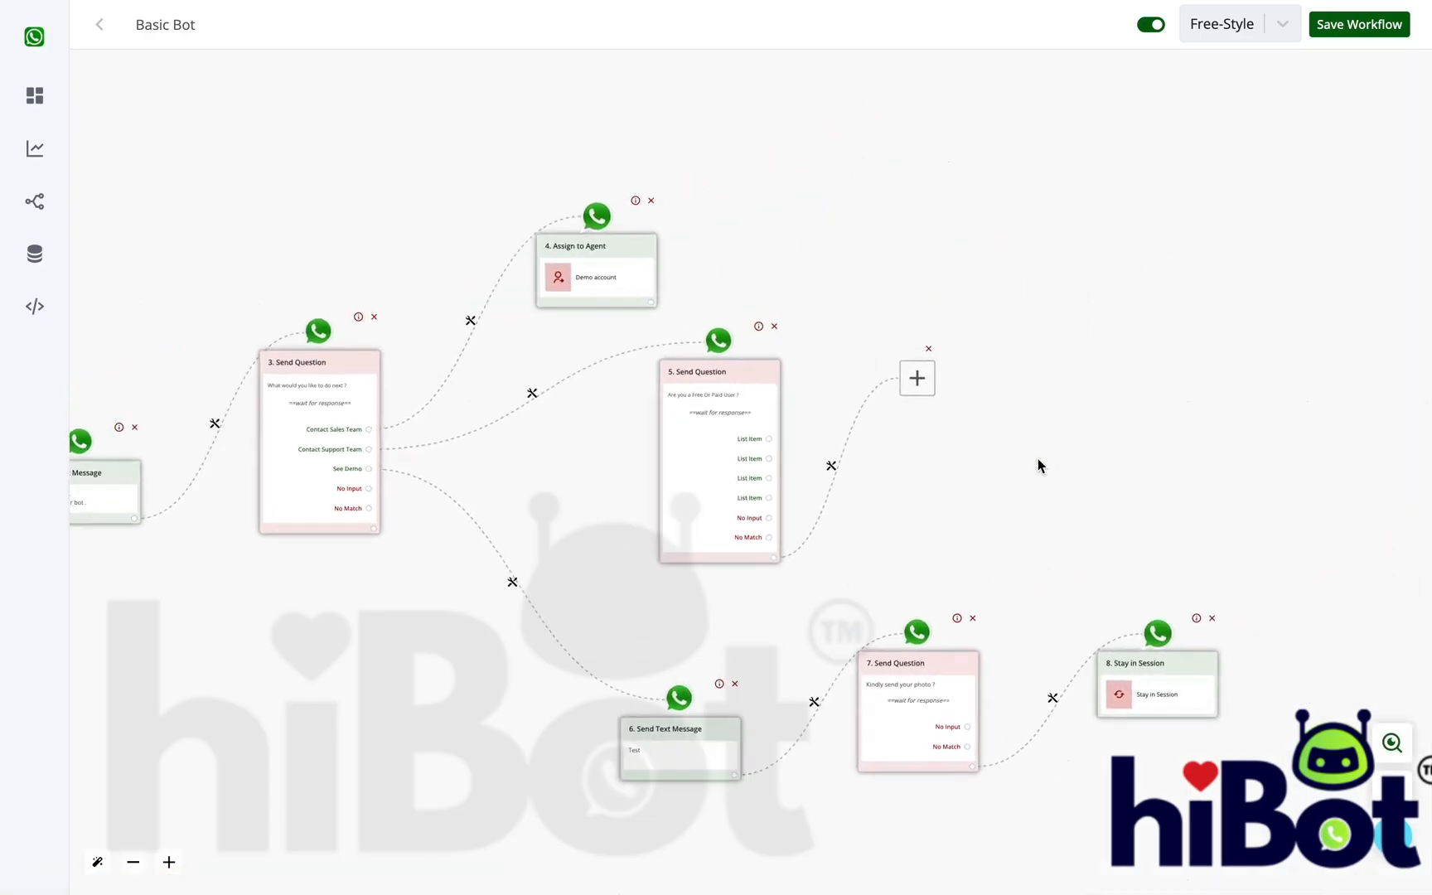
{"action": "scroll", "coordinate": [1038, 461], "scroll_direction": "up", "scroll_amount": 2}
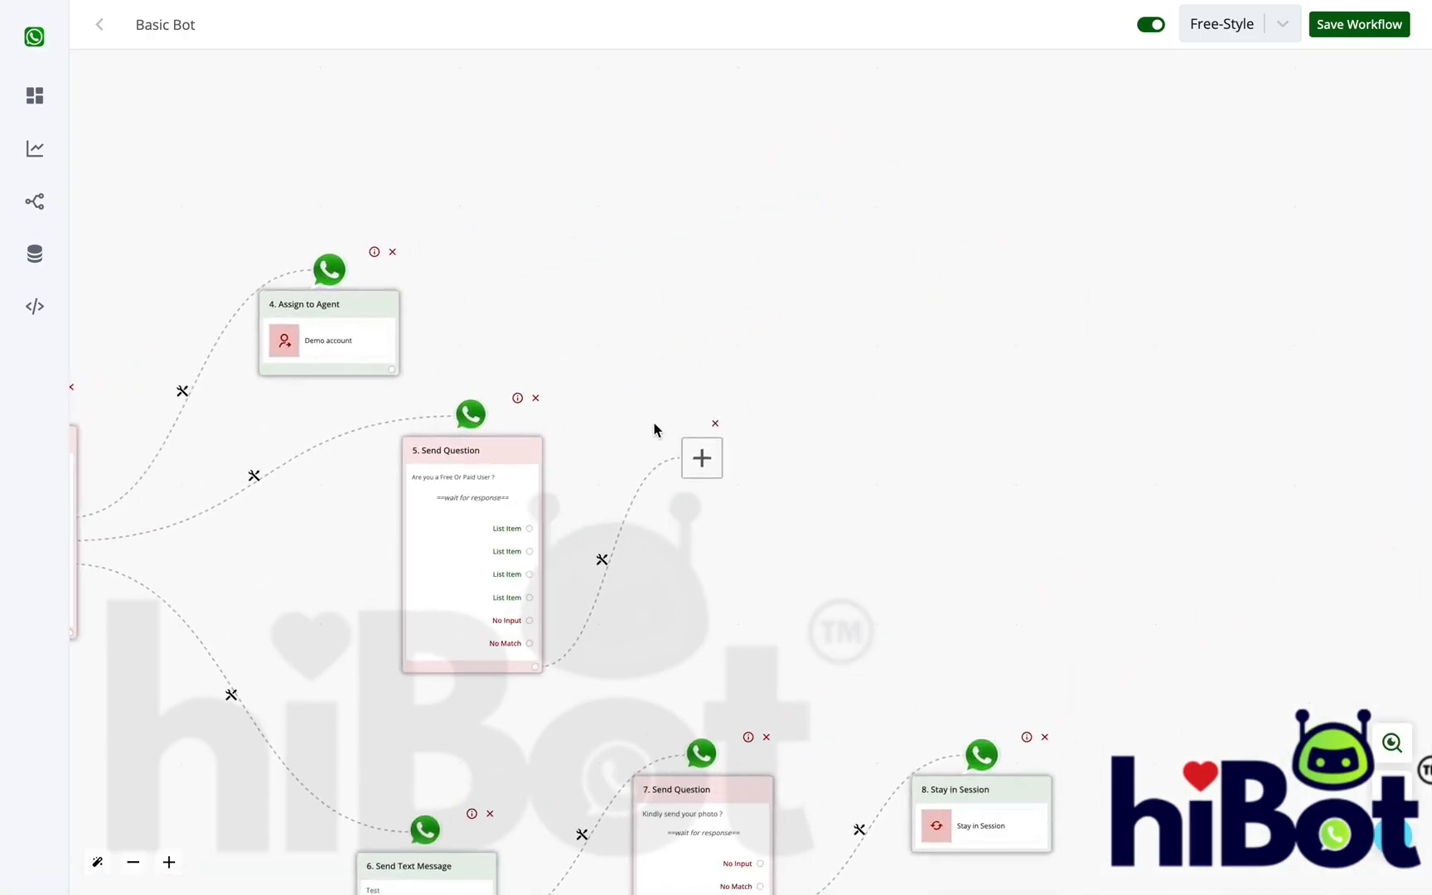
{"action": "left_click", "coordinate": [697, 452]}
{"action": "left_click", "coordinate": [1176, 595]}
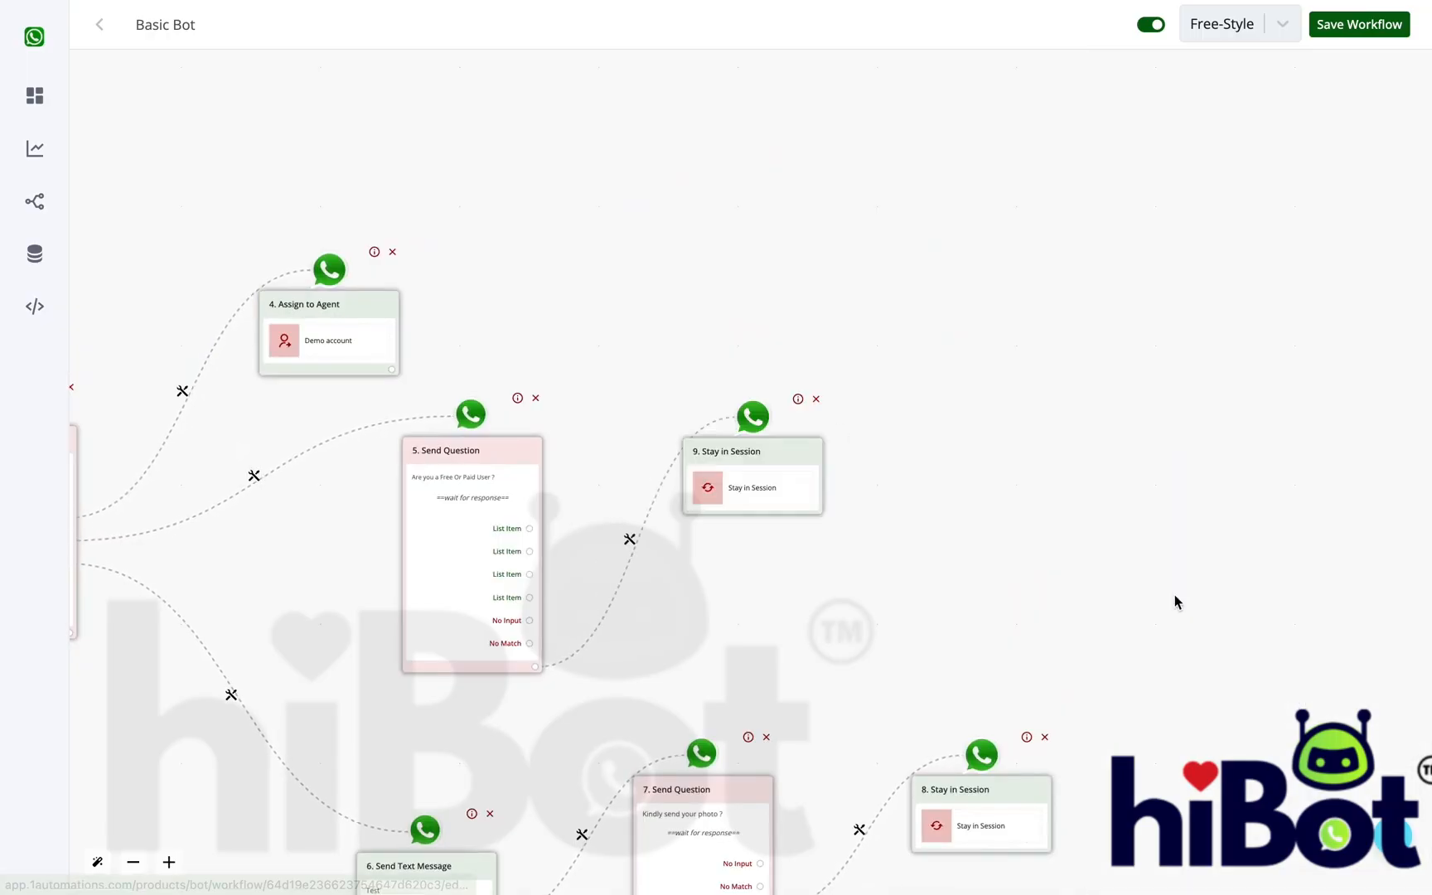
- Add an Ask Question action after the Assign to Agent node and move the new node up
{"action": "left_click_drag", "start_coordinate": [738, 262], "coordinate": [1182, 256]}
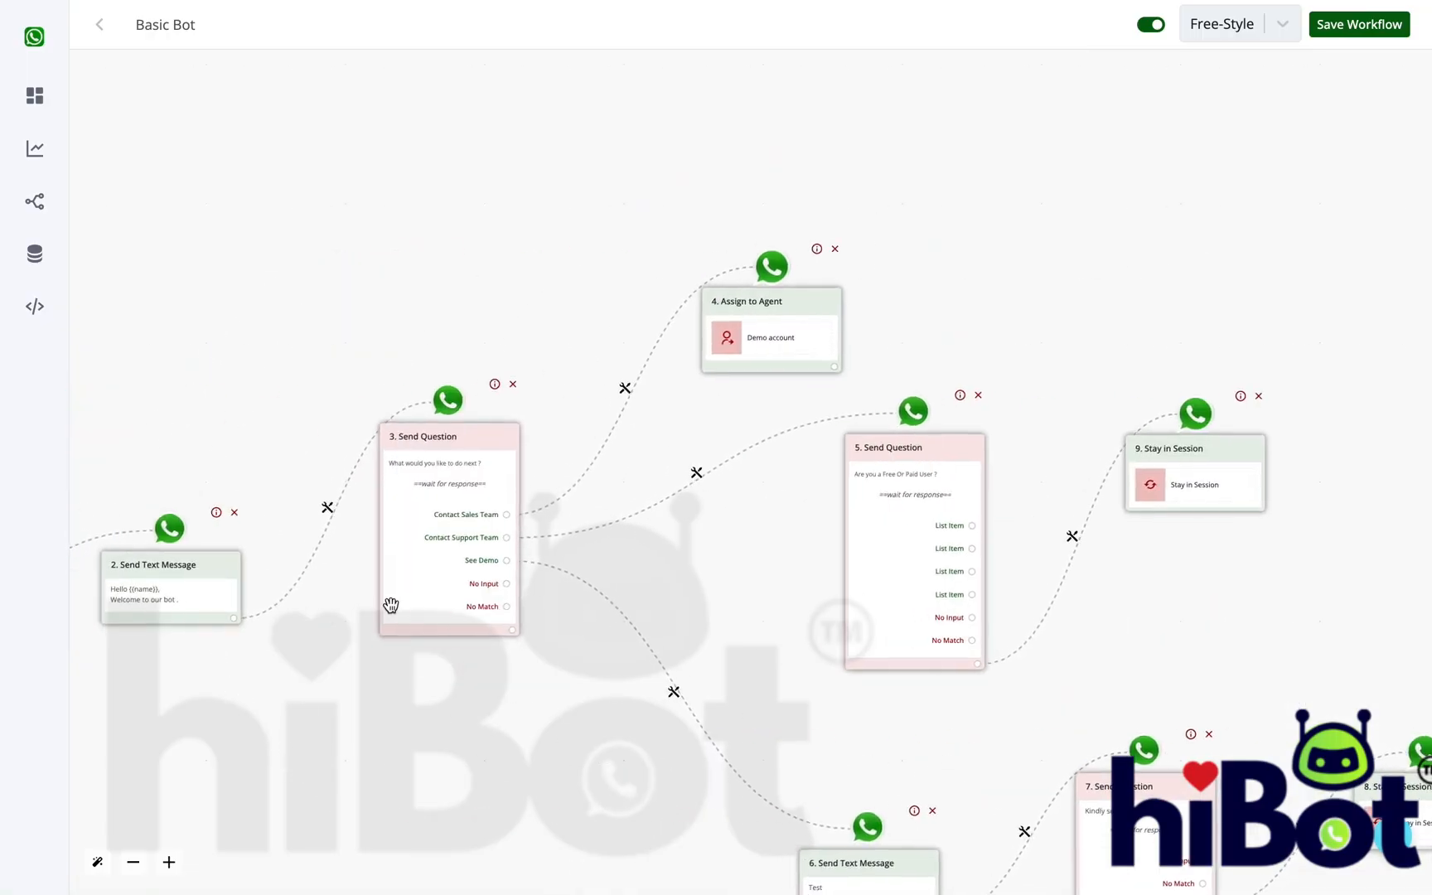
{"action": "left_click_drag", "start_coordinate": [723, 581], "coordinate": [732, 492]}
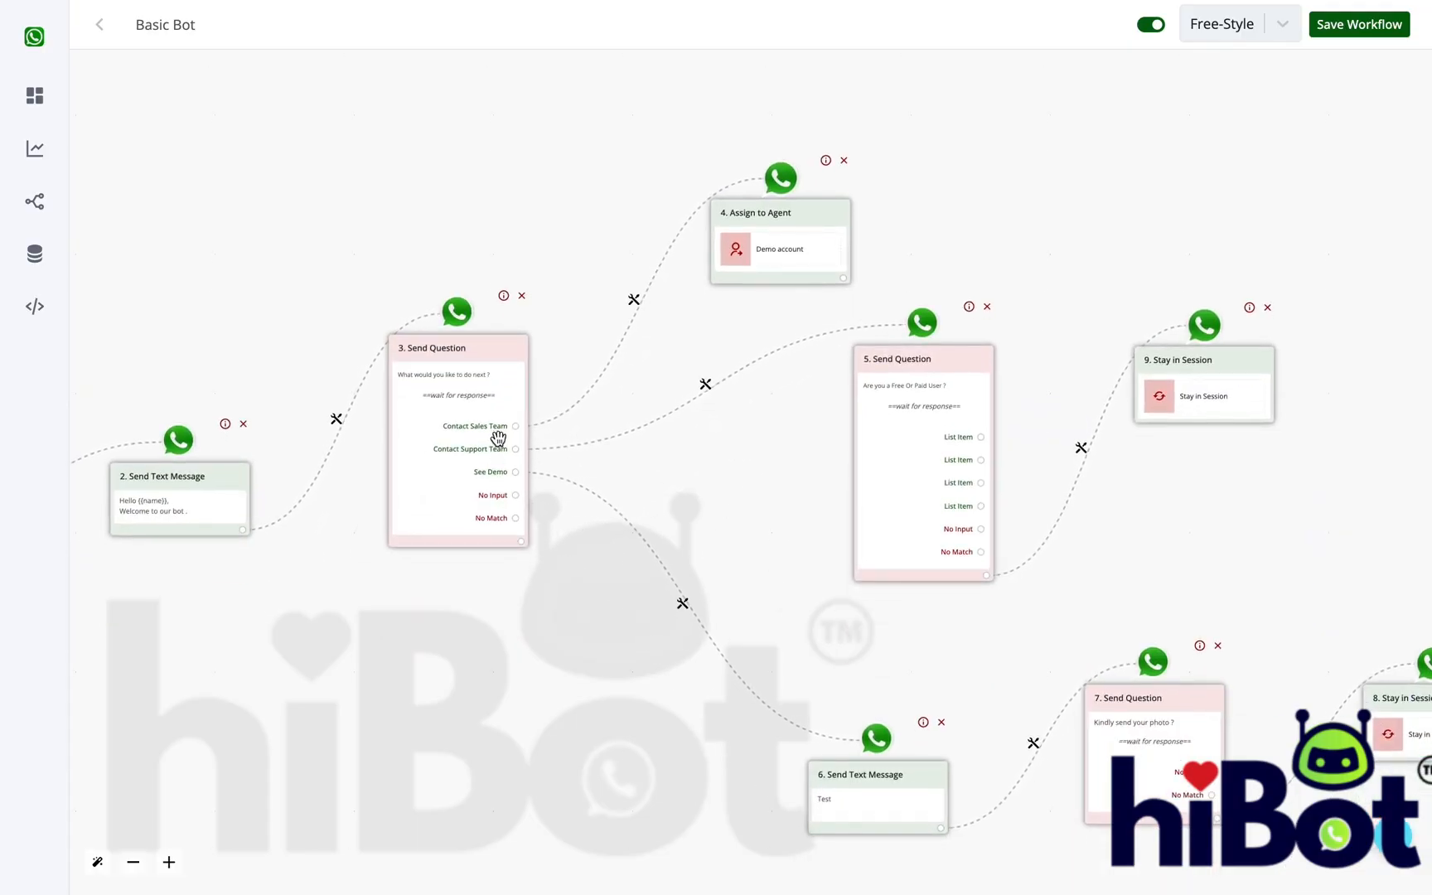
{"action": "left_click", "coordinate": [846, 279]}
{"action": "left_click", "coordinate": [846, 277]}
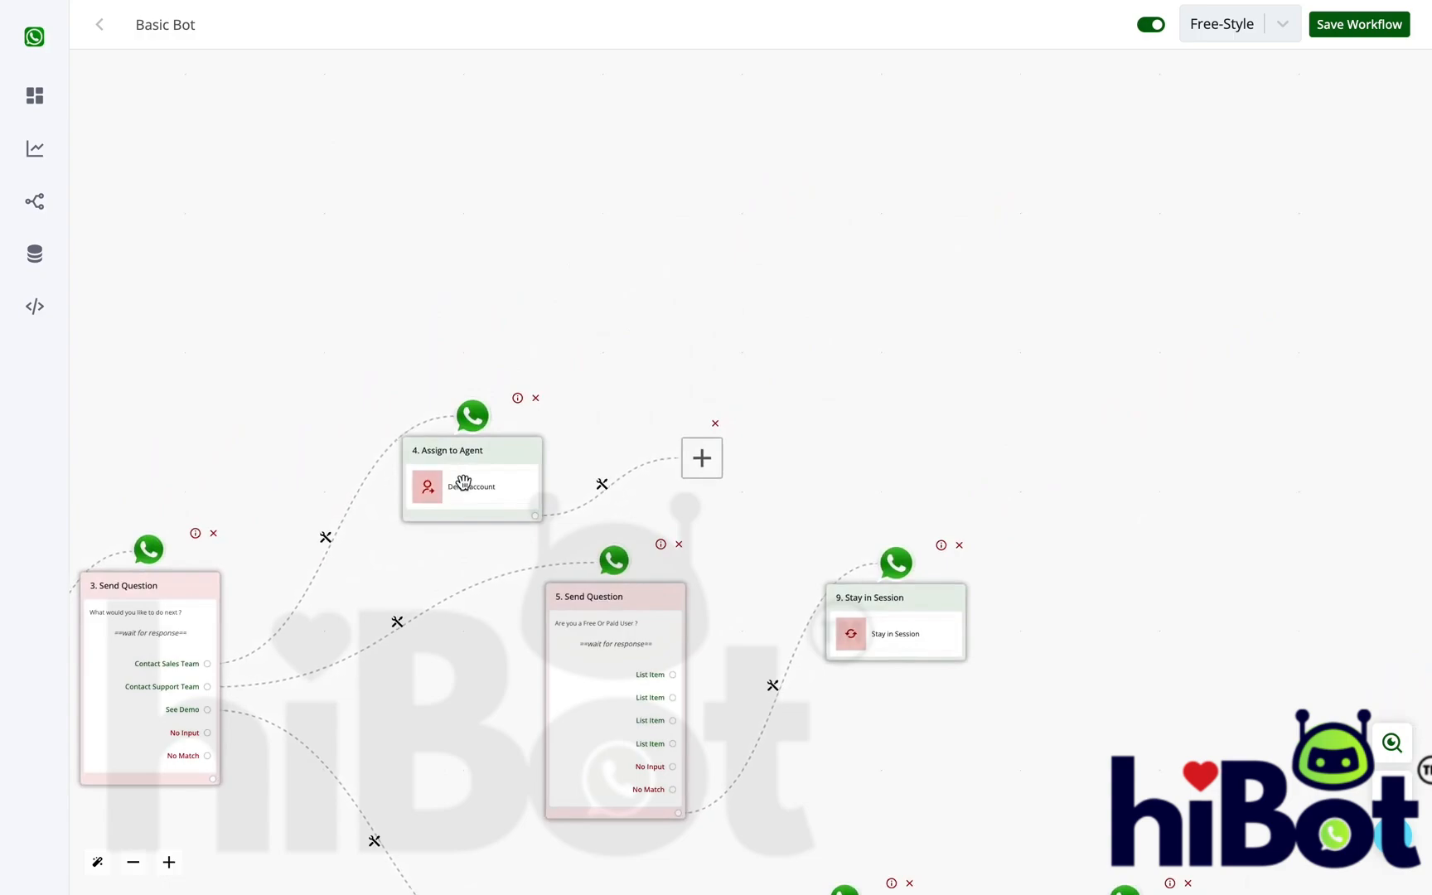
{"action": "left_click", "coordinate": [701, 458]}
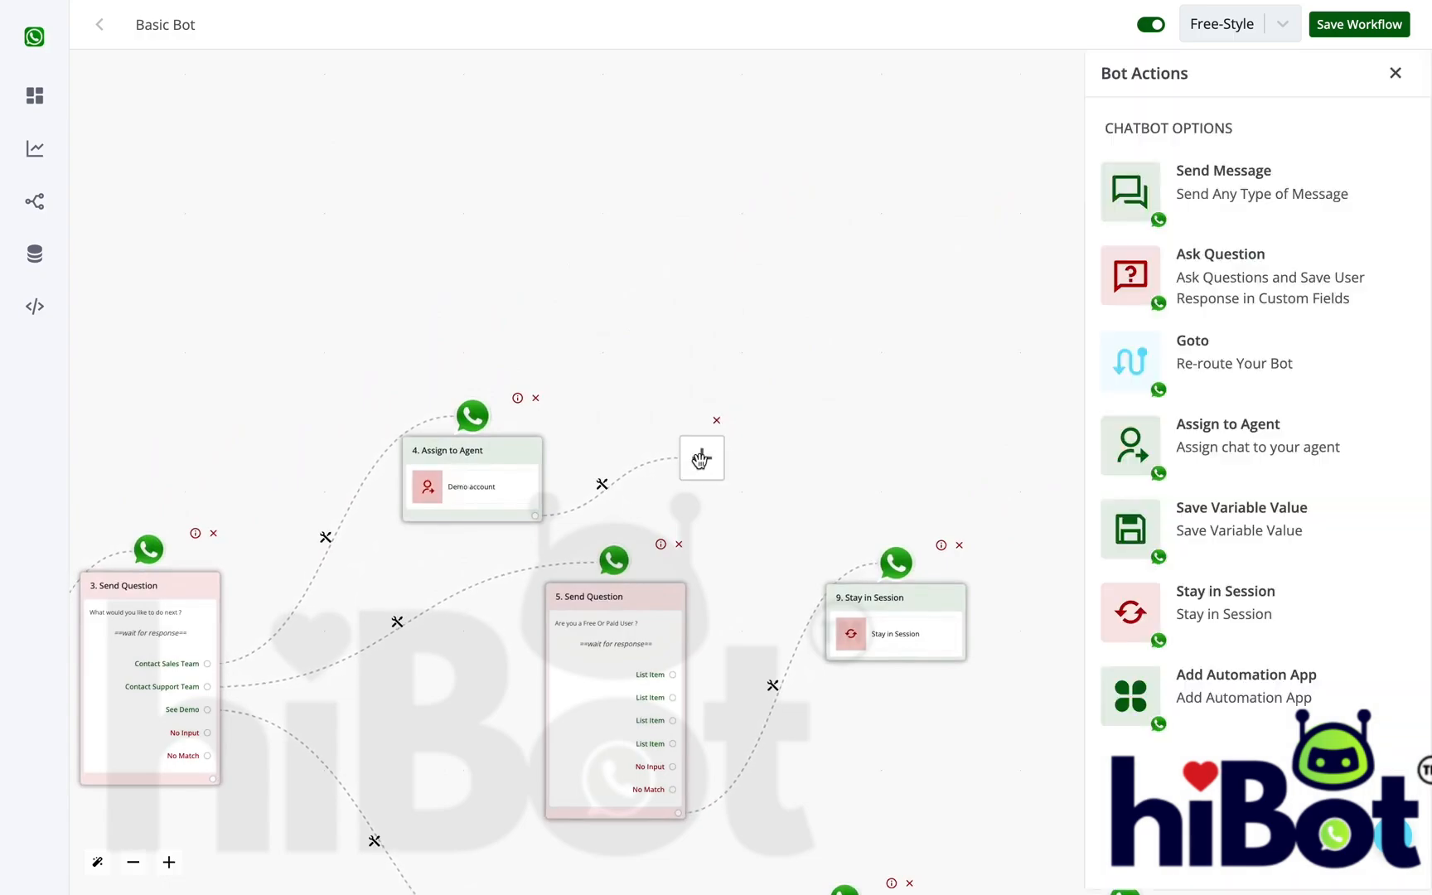
{"action": "left_click", "coordinate": [1239, 281]}
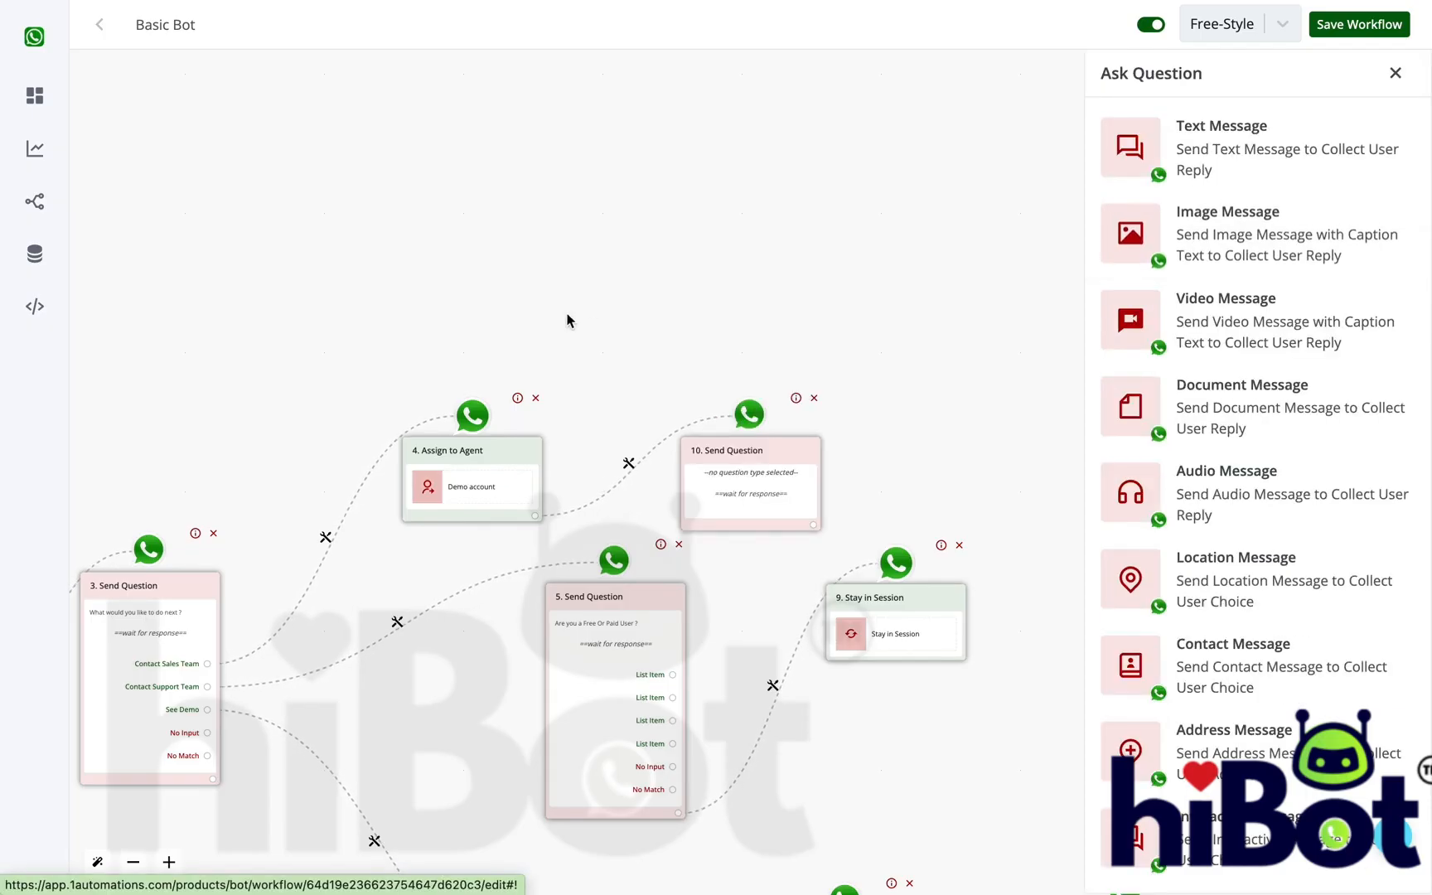
{"action": "left_click_drag", "start_coordinate": [569, 320], "coordinate": [656, 214]}
{"action": "left_click", "coordinate": [844, 312]}
{"action": "left_click_drag", "start_coordinate": [844, 312], "coordinate": [847, 249]}
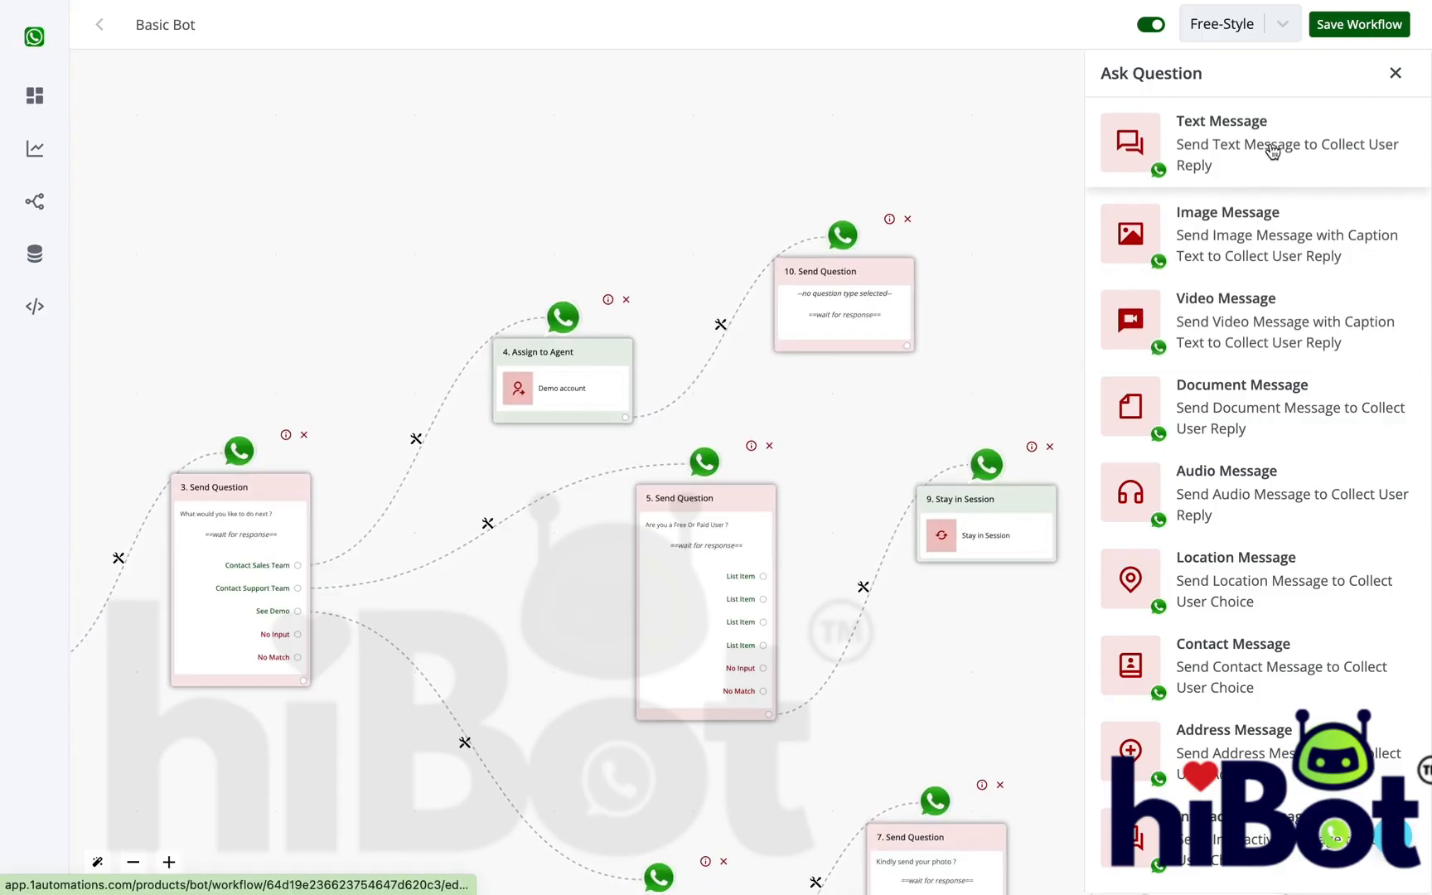
- Make the new question a text message with the body "What is your website ?" and save the question
{"action": "left_click", "coordinate": [1183, 146]}
{"action": "left_click", "coordinate": [1222, 259]}
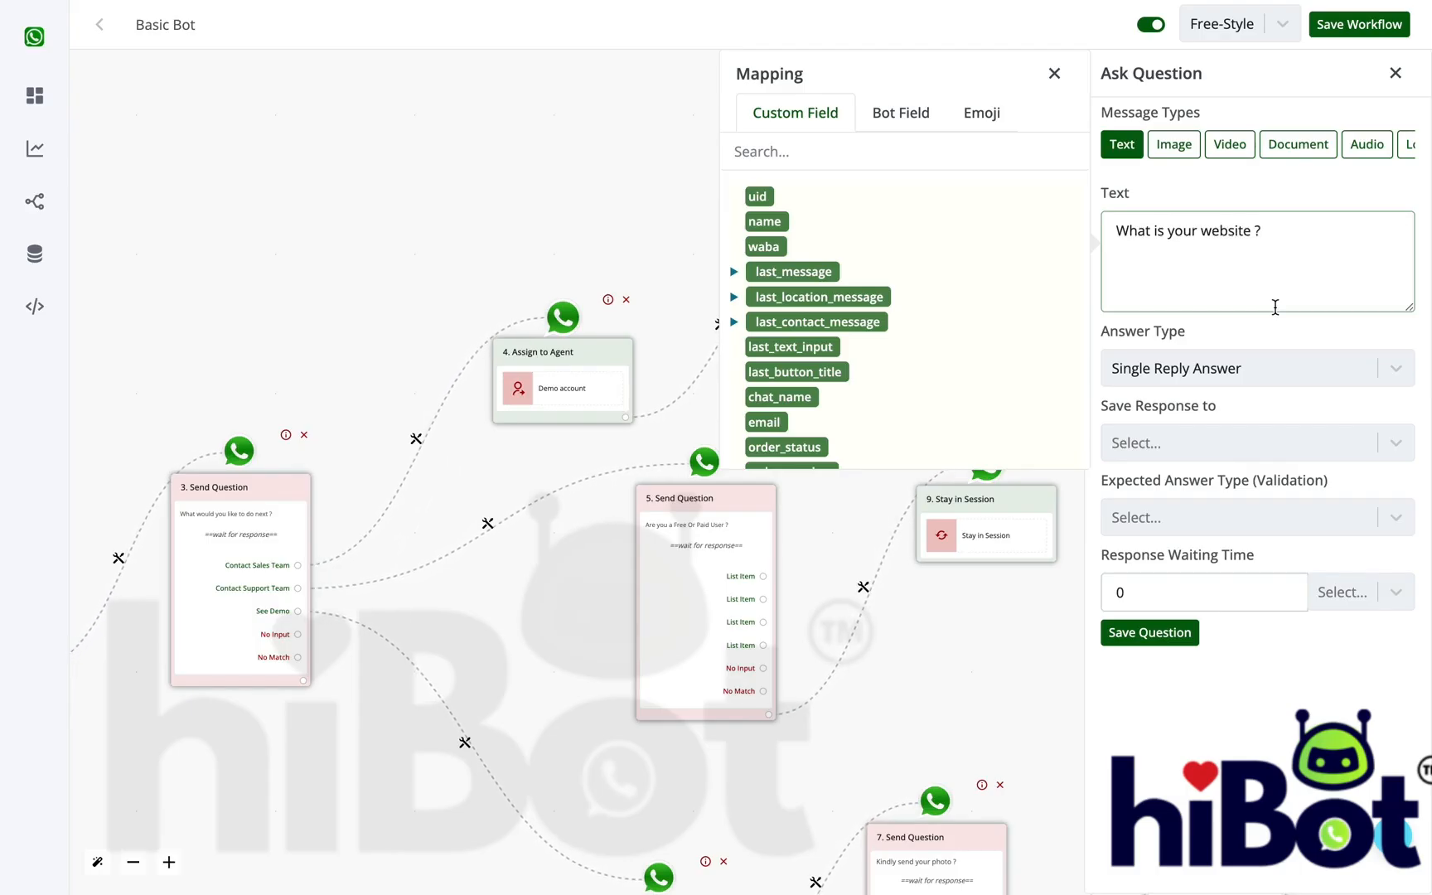
{"action": "left_click", "coordinate": [1055, 74]}
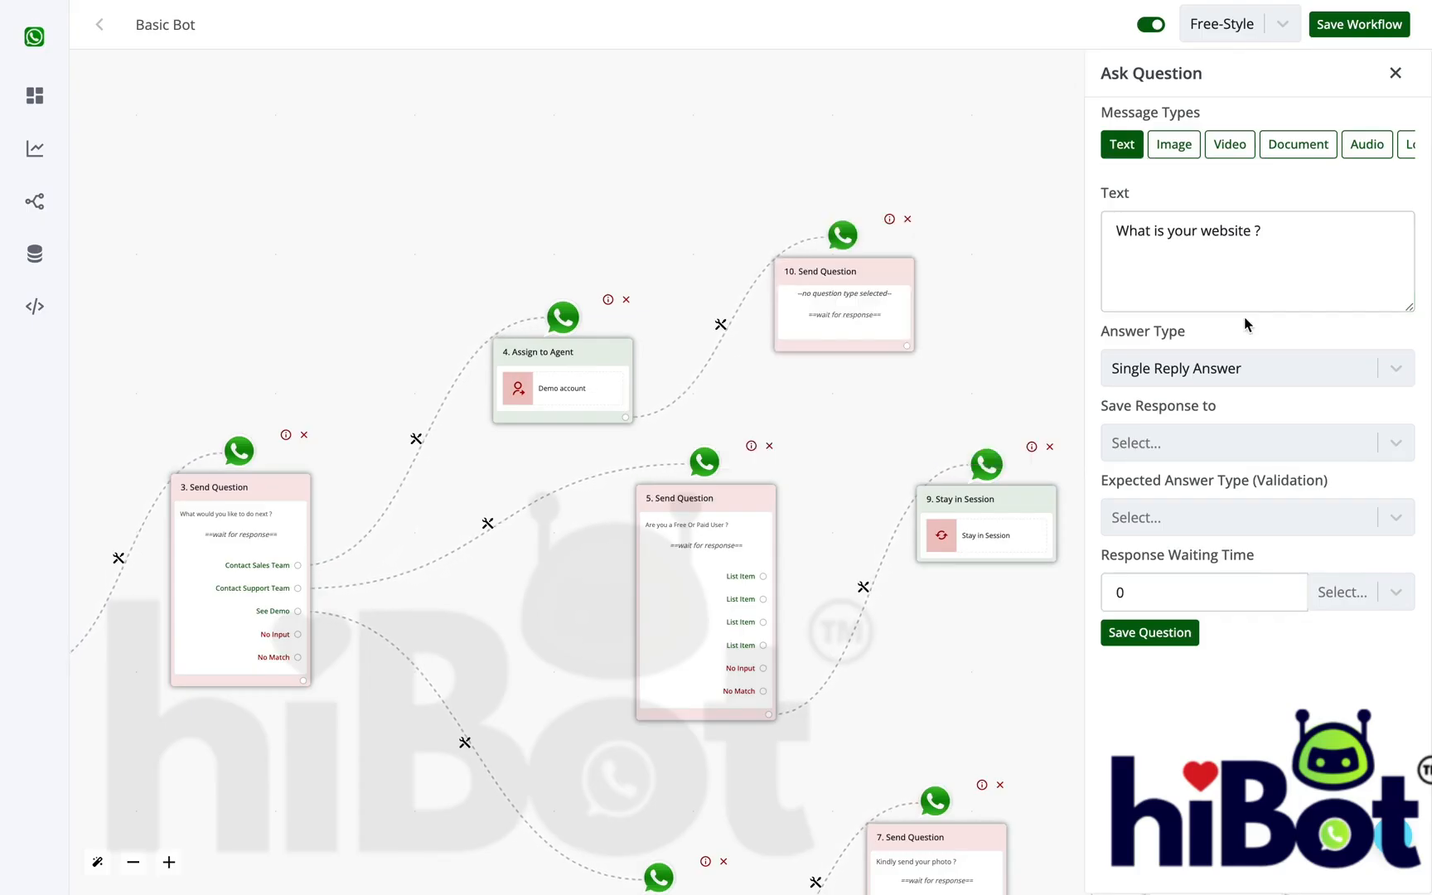
{"action": "left_click", "coordinate": [1156, 448]}
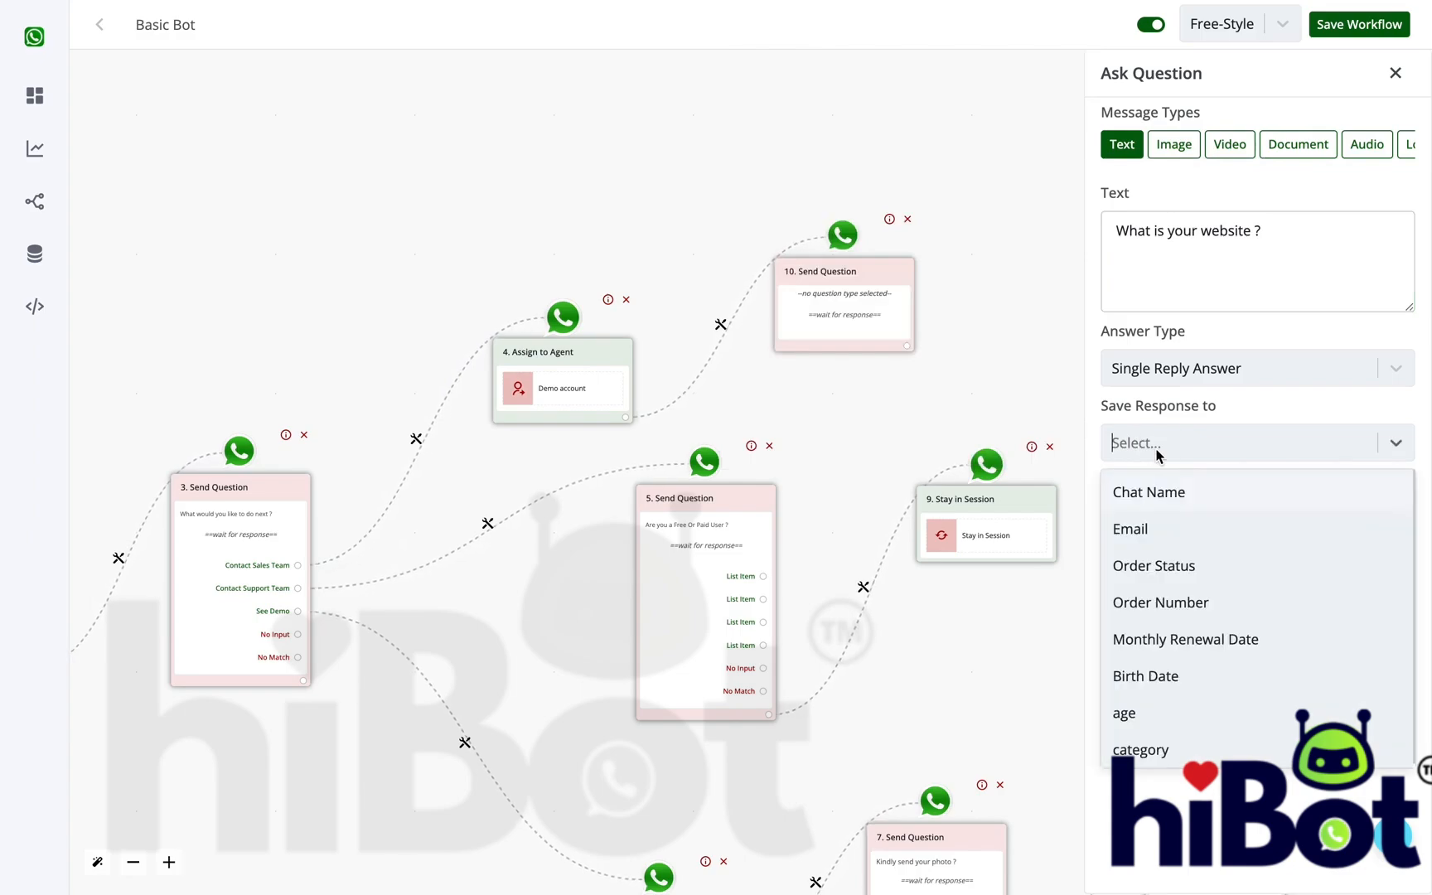
{"action": "left_click", "coordinate": [1301, 273]}
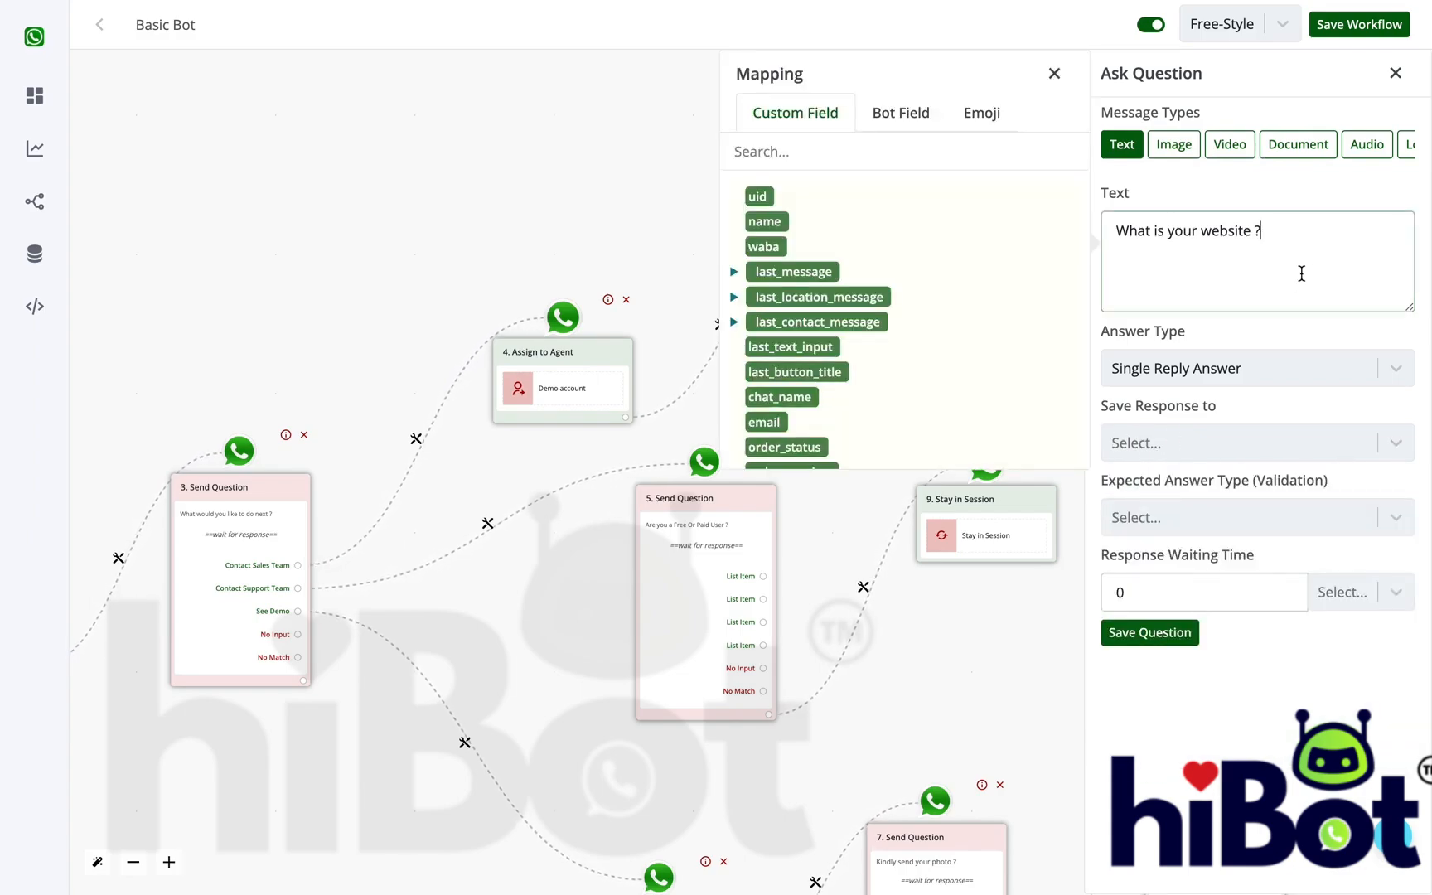
{"action": "left_click", "coordinate": [1055, 75]}
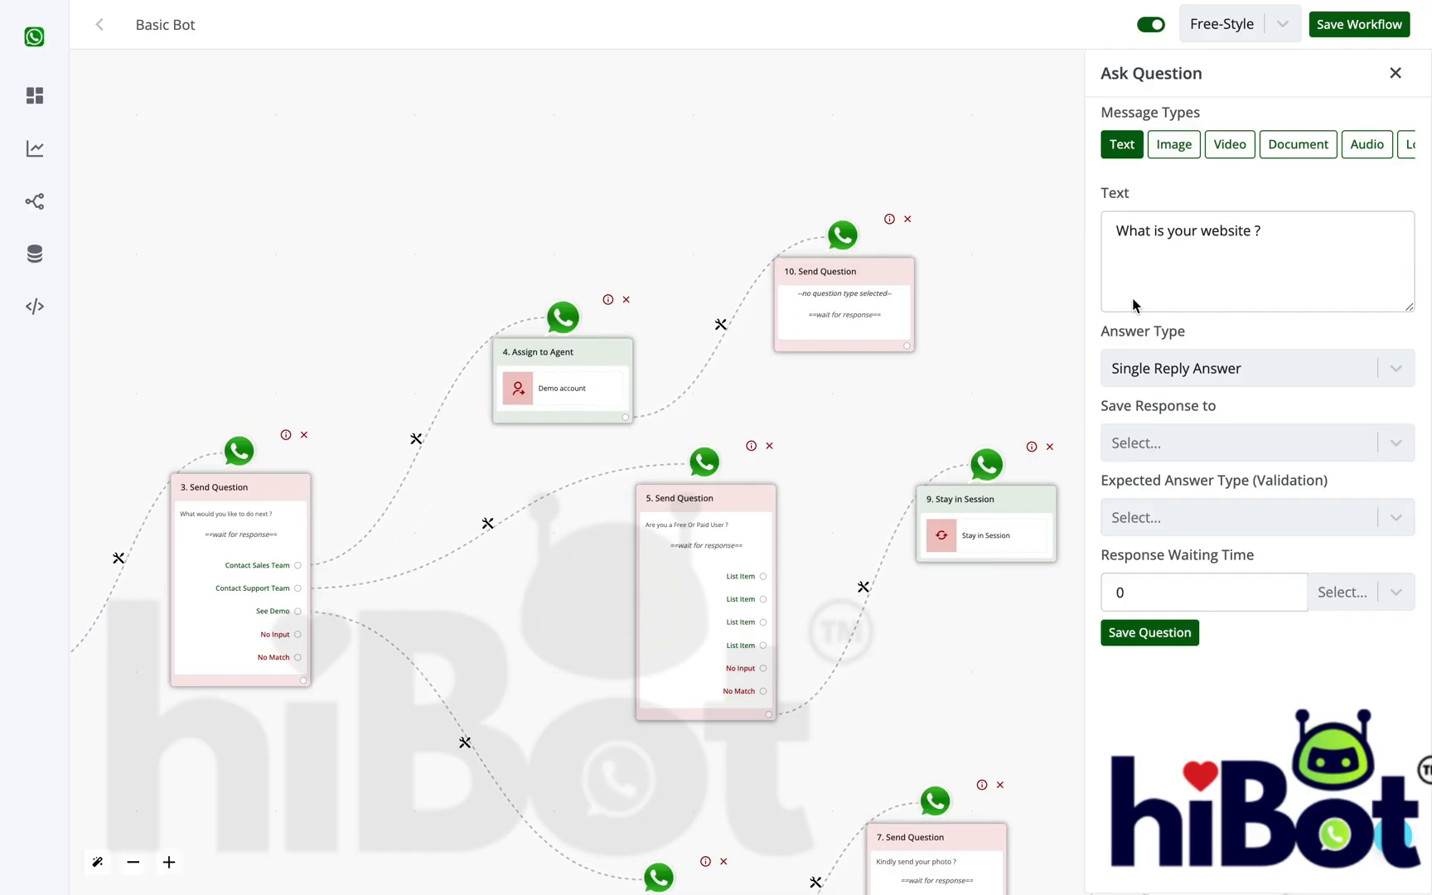
{"action": "left_click", "coordinate": [1269, 282]}
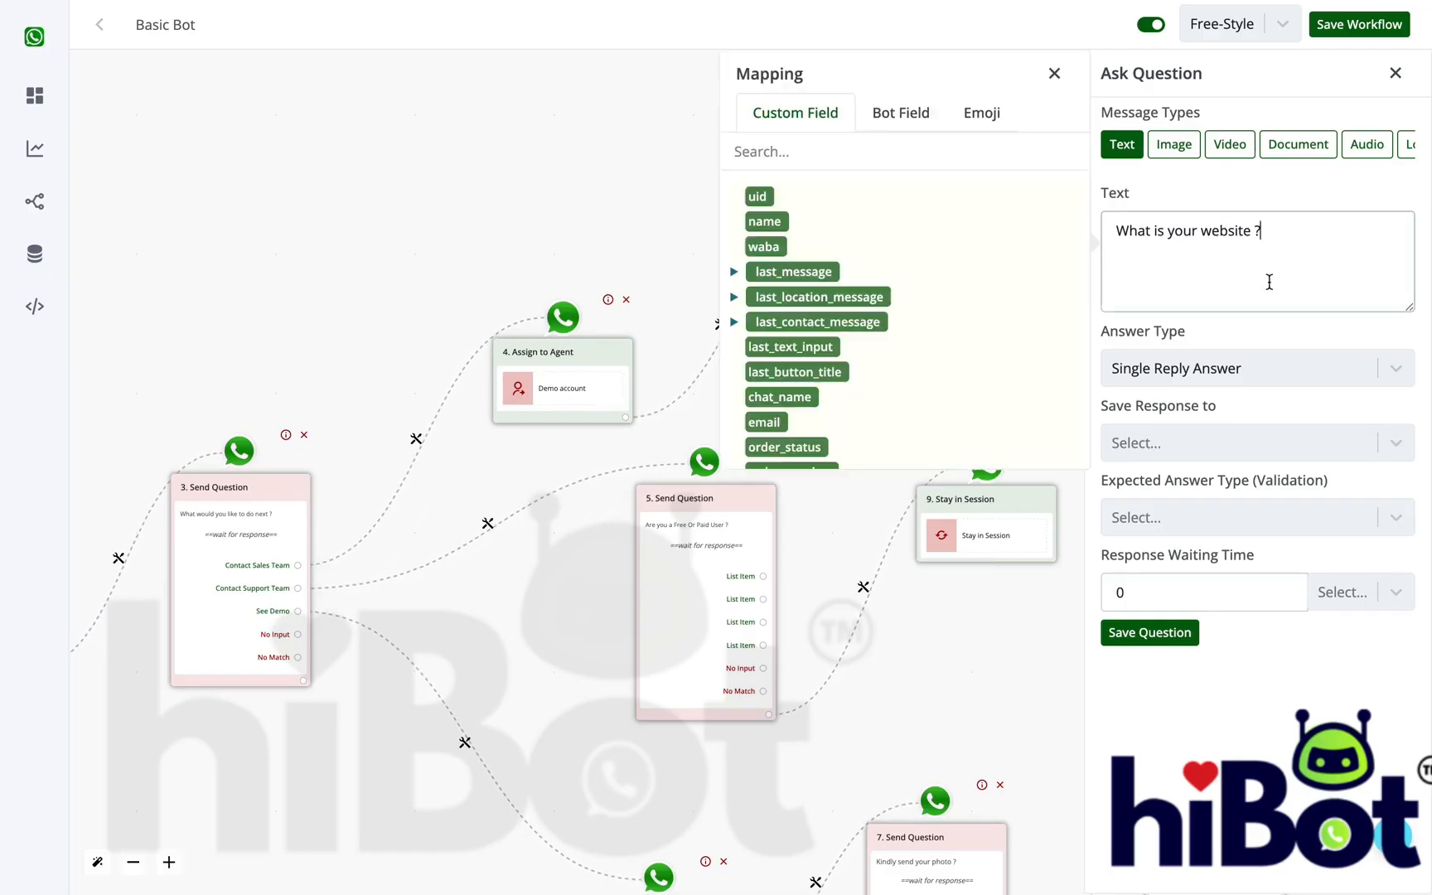
{"action": "left_click", "coordinate": [1159, 632]}
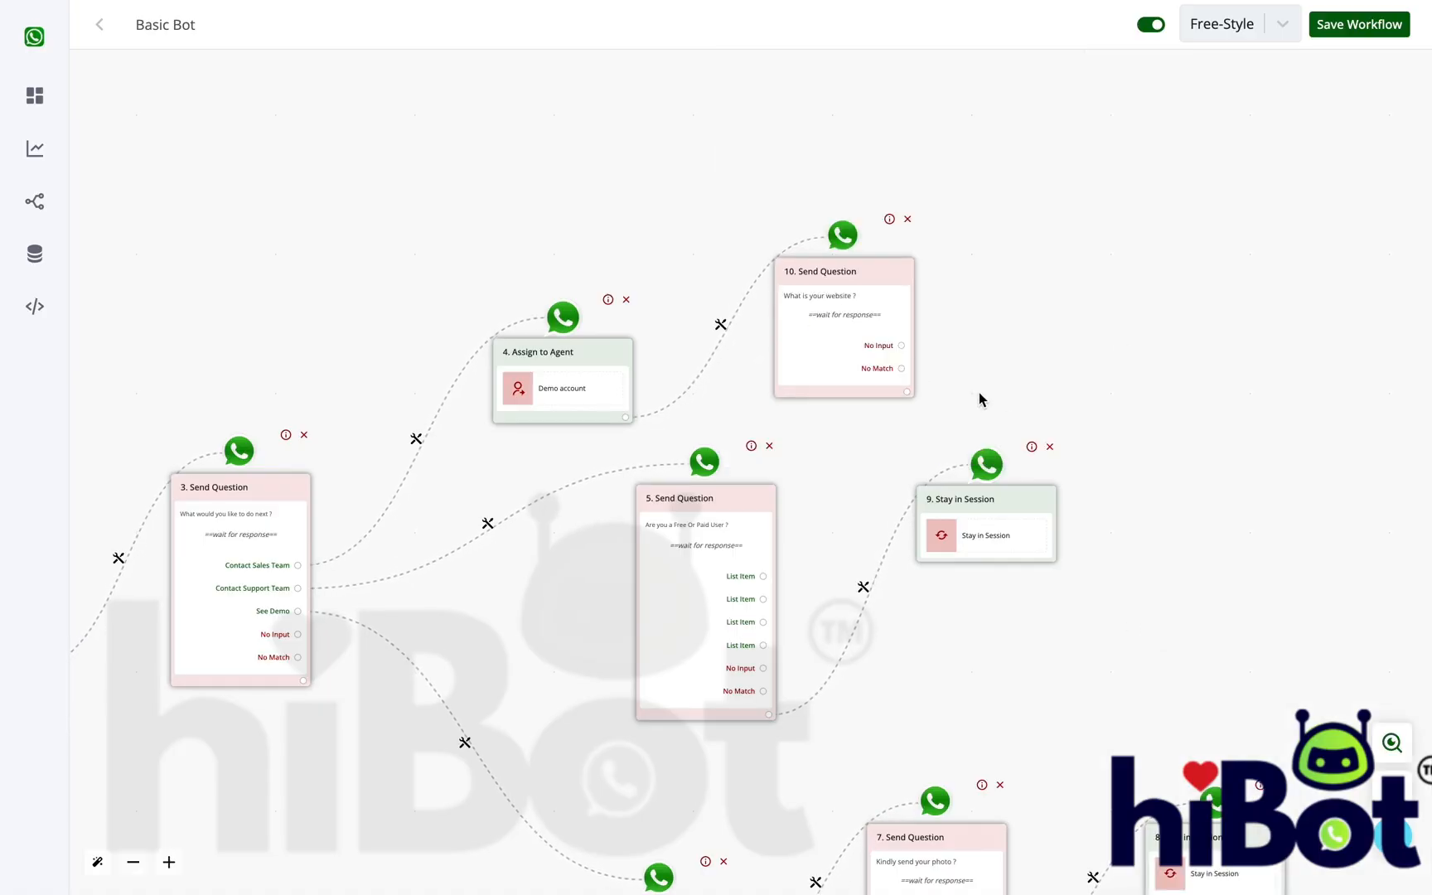
- Add a Stay in Session action after the website question
{"action": "left_click", "coordinate": [902, 392]}
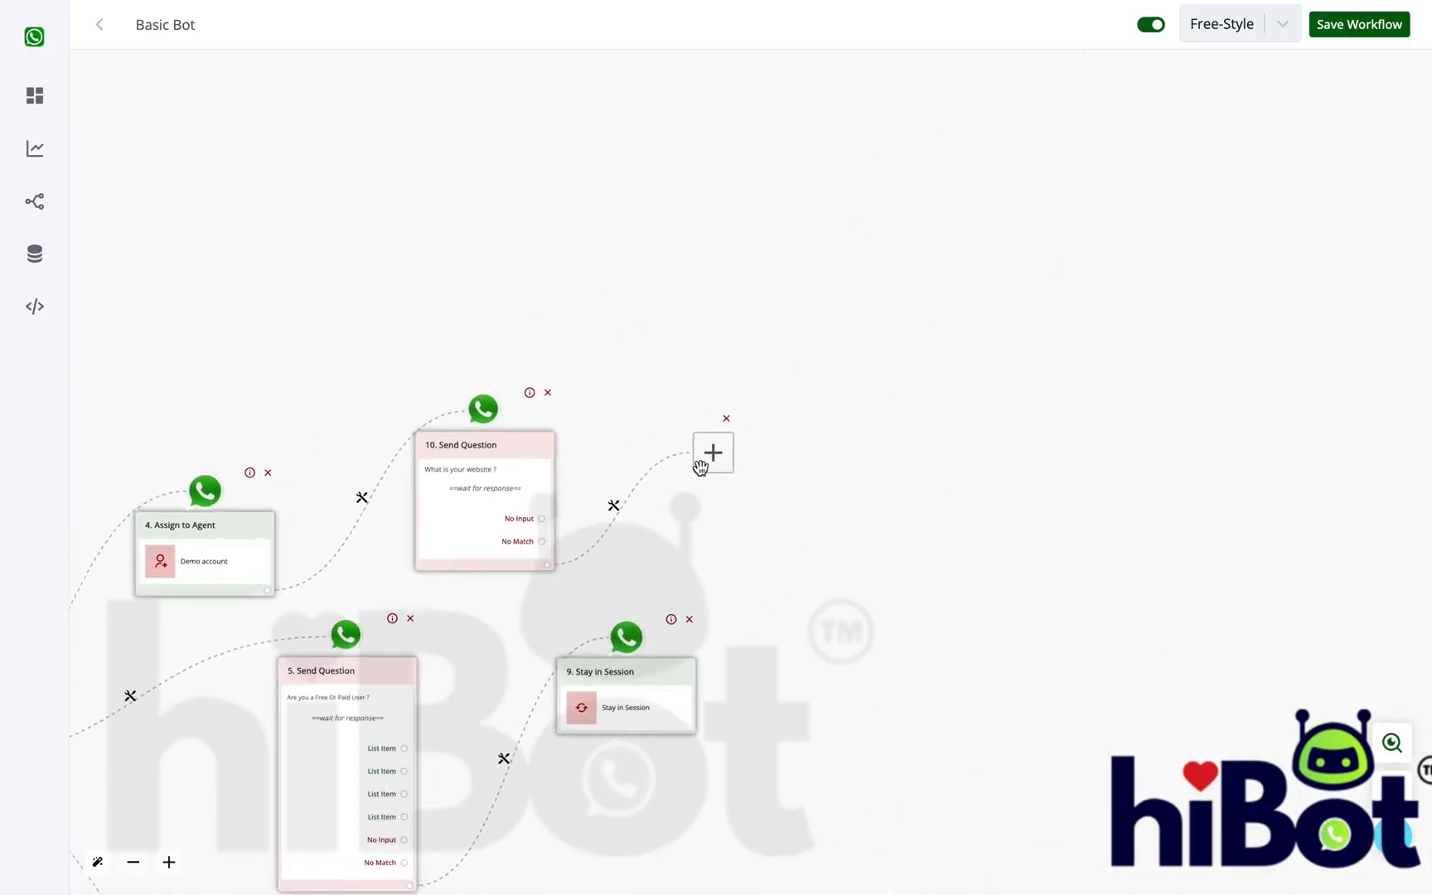
{"action": "left_click", "coordinate": [696, 458]}
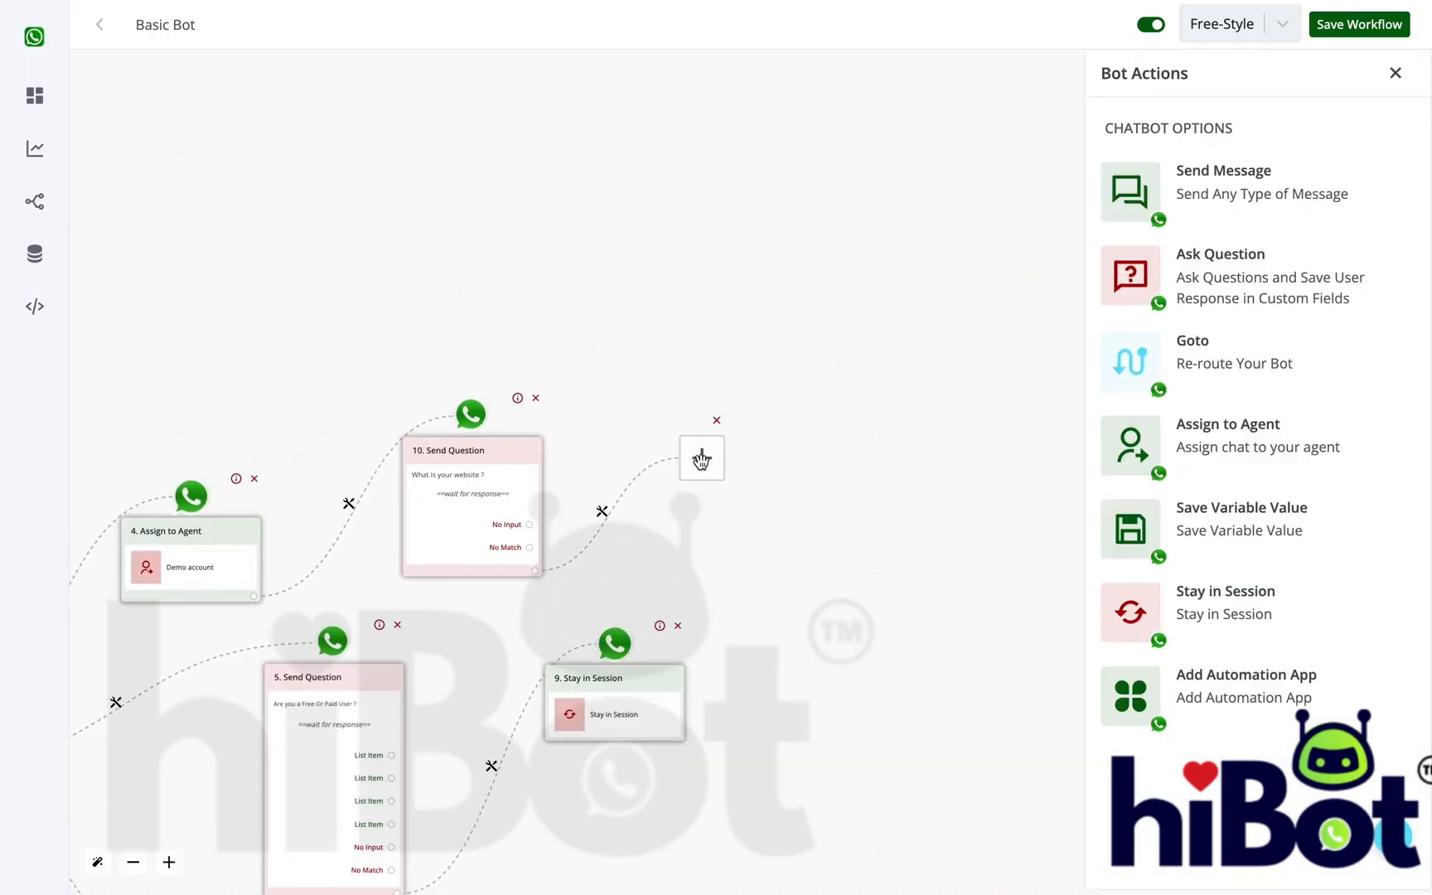
{"action": "left_click", "coordinate": [1224, 601]}
{"action": "left_click_drag", "start_coordinate": [980, 605], "coordinate": [1401, 398]}
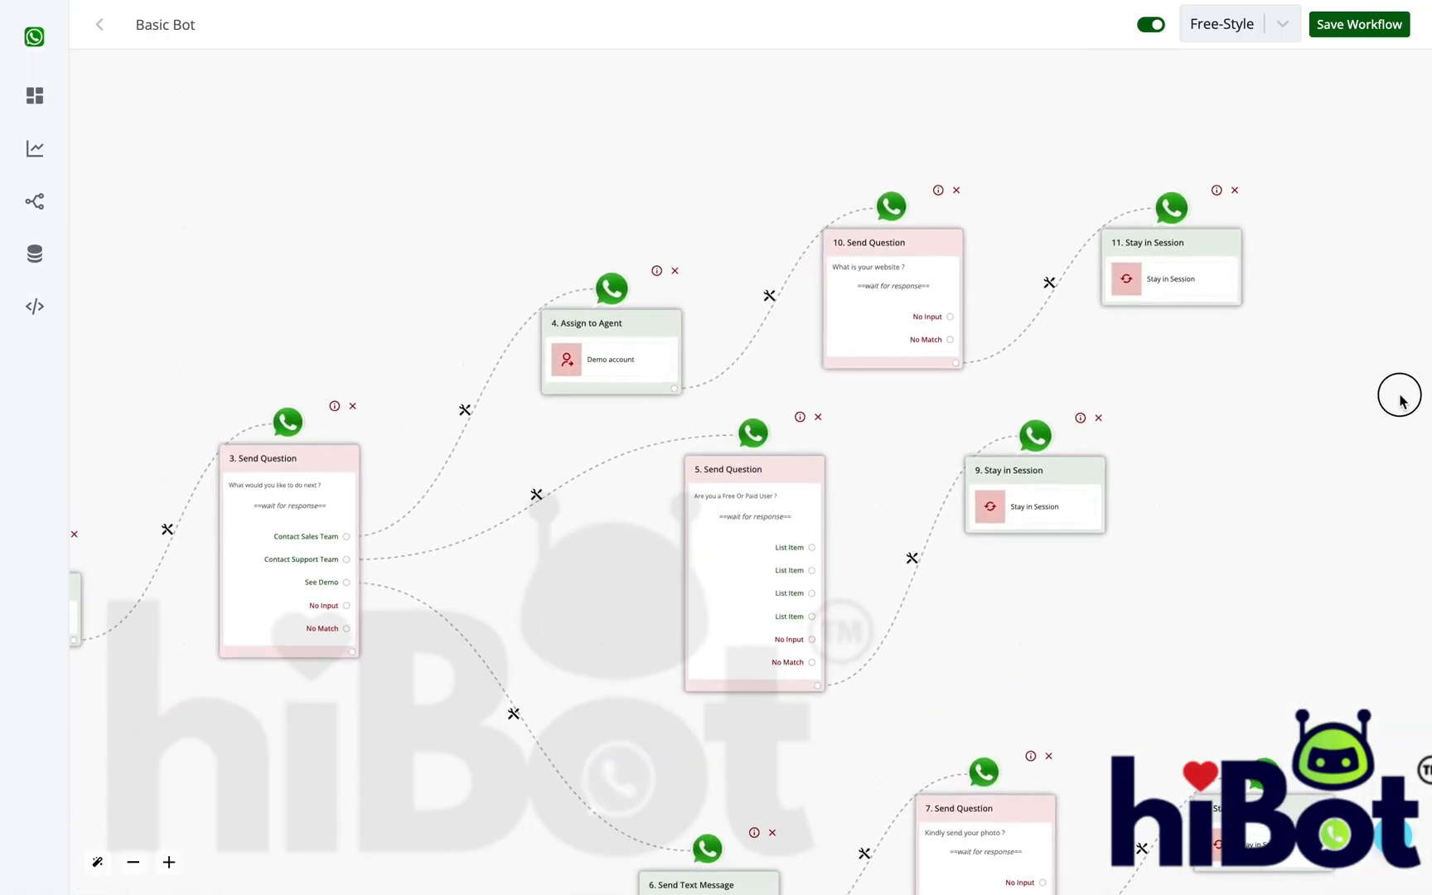
- Look over the whole Basic Bot flow and save the workflow
{"action": "left_click_drag", "start_coordinate": [1230, 504], "coordinate": [1246, 456]}
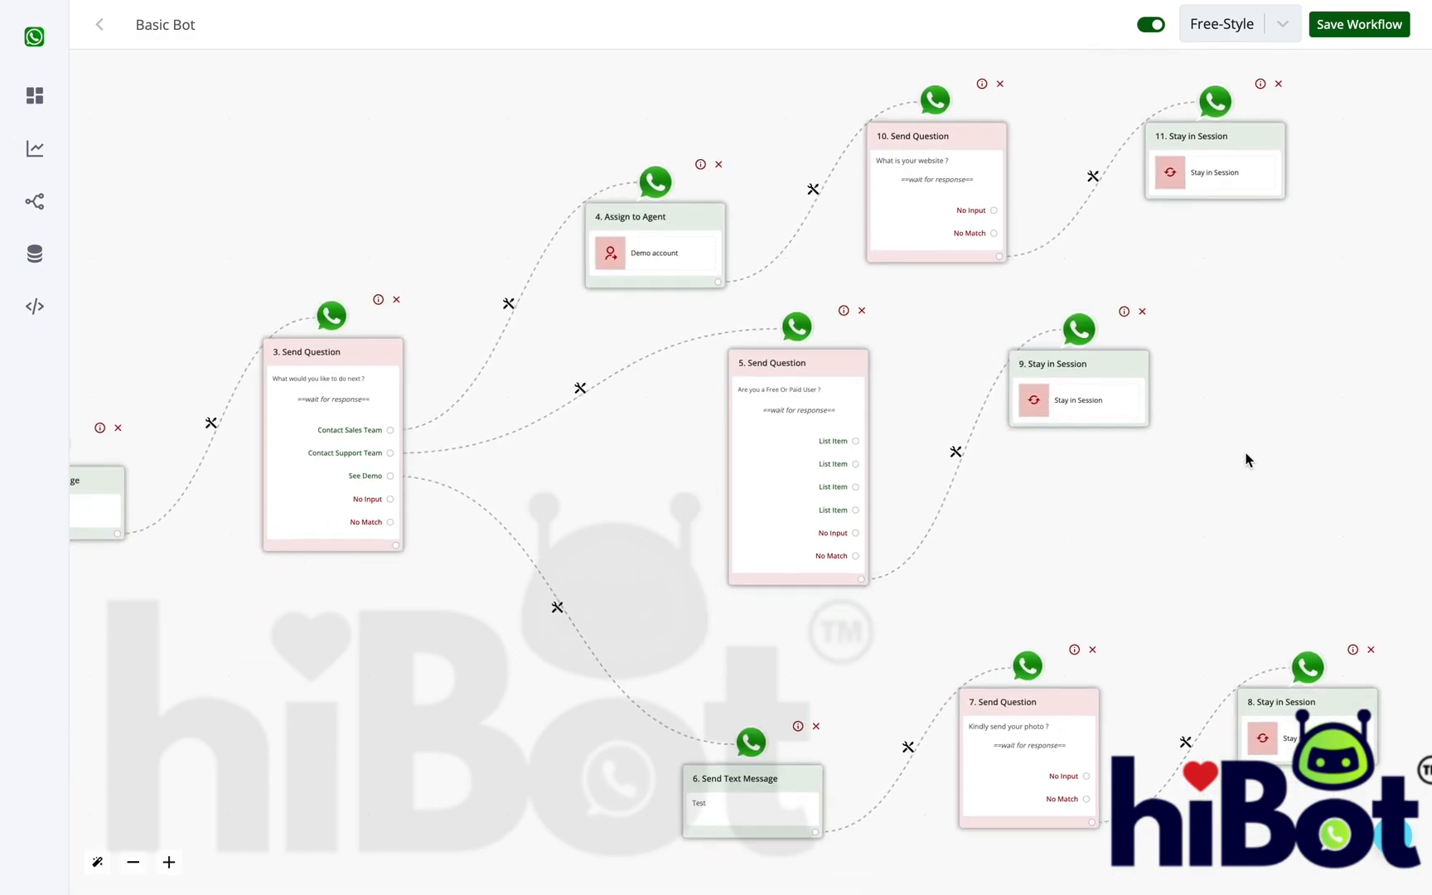
{"action": "scroll", "coordinate": [1246, 456], "scroll_direction": "down", "scroll_amount": 3}
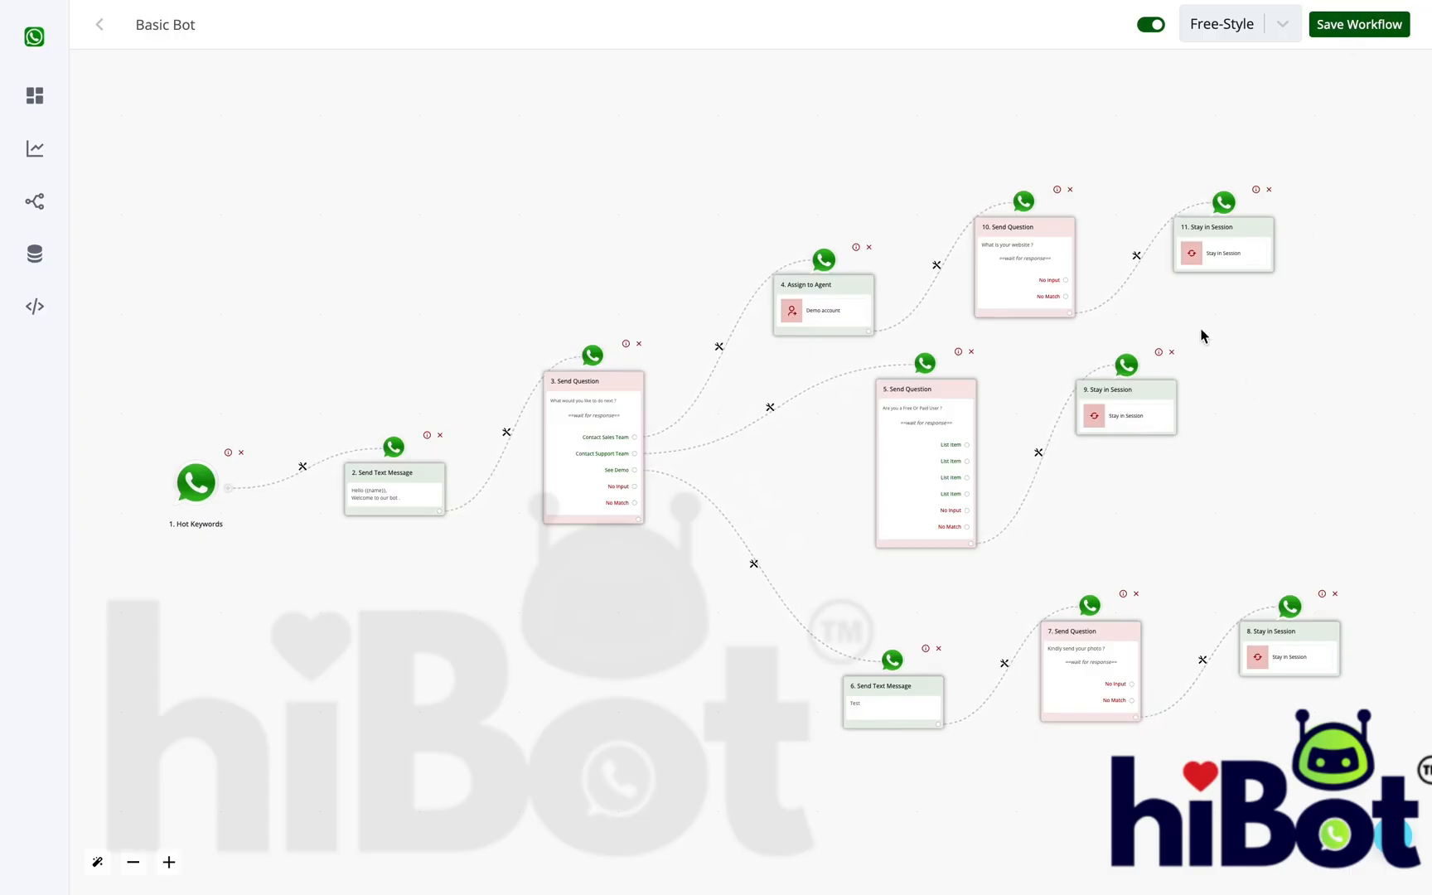
{"action": "left_click", "coordinate": [1392, 18]}
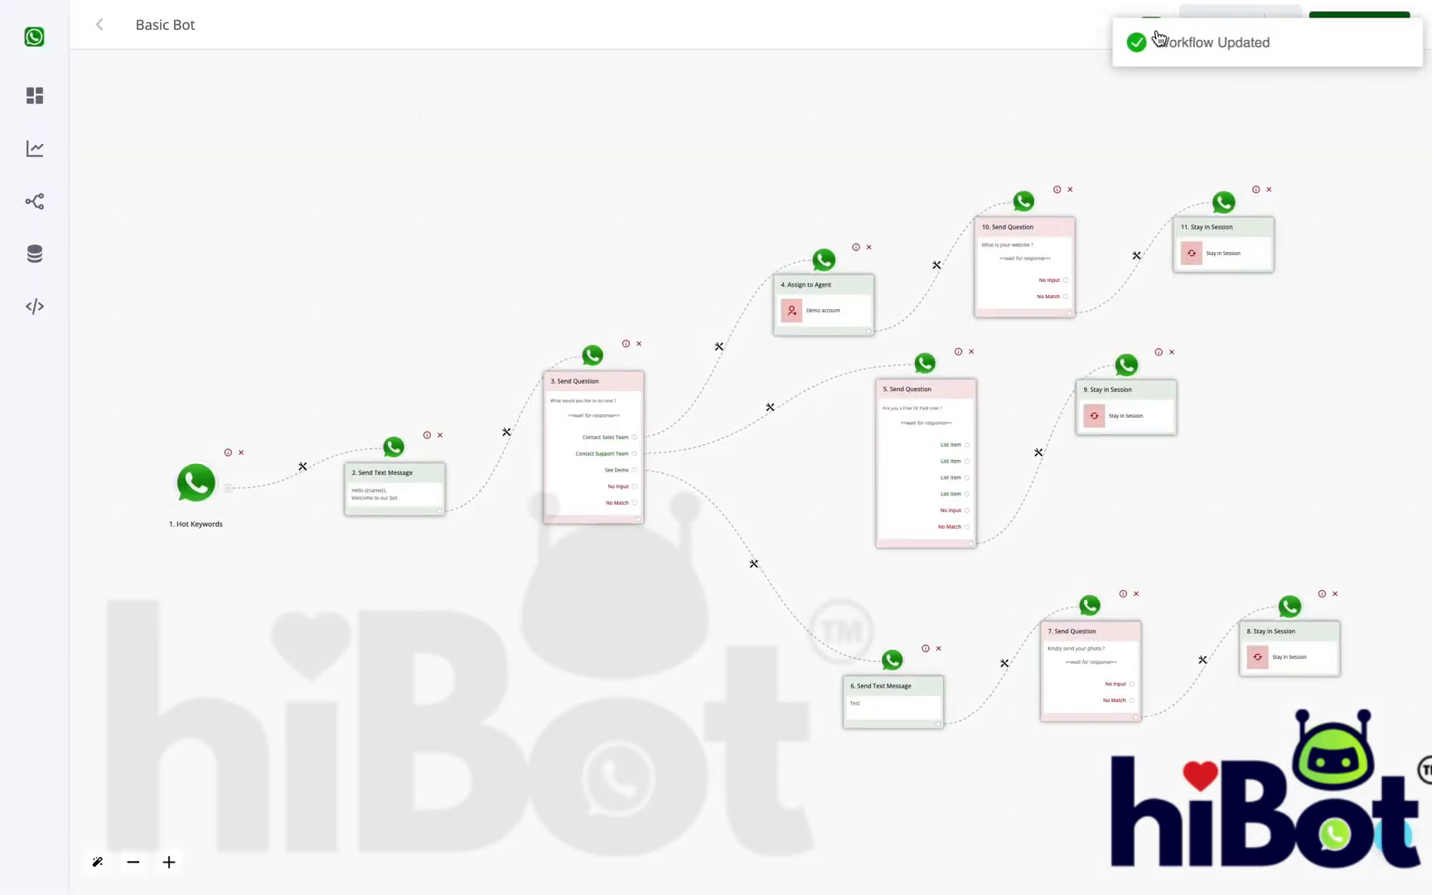